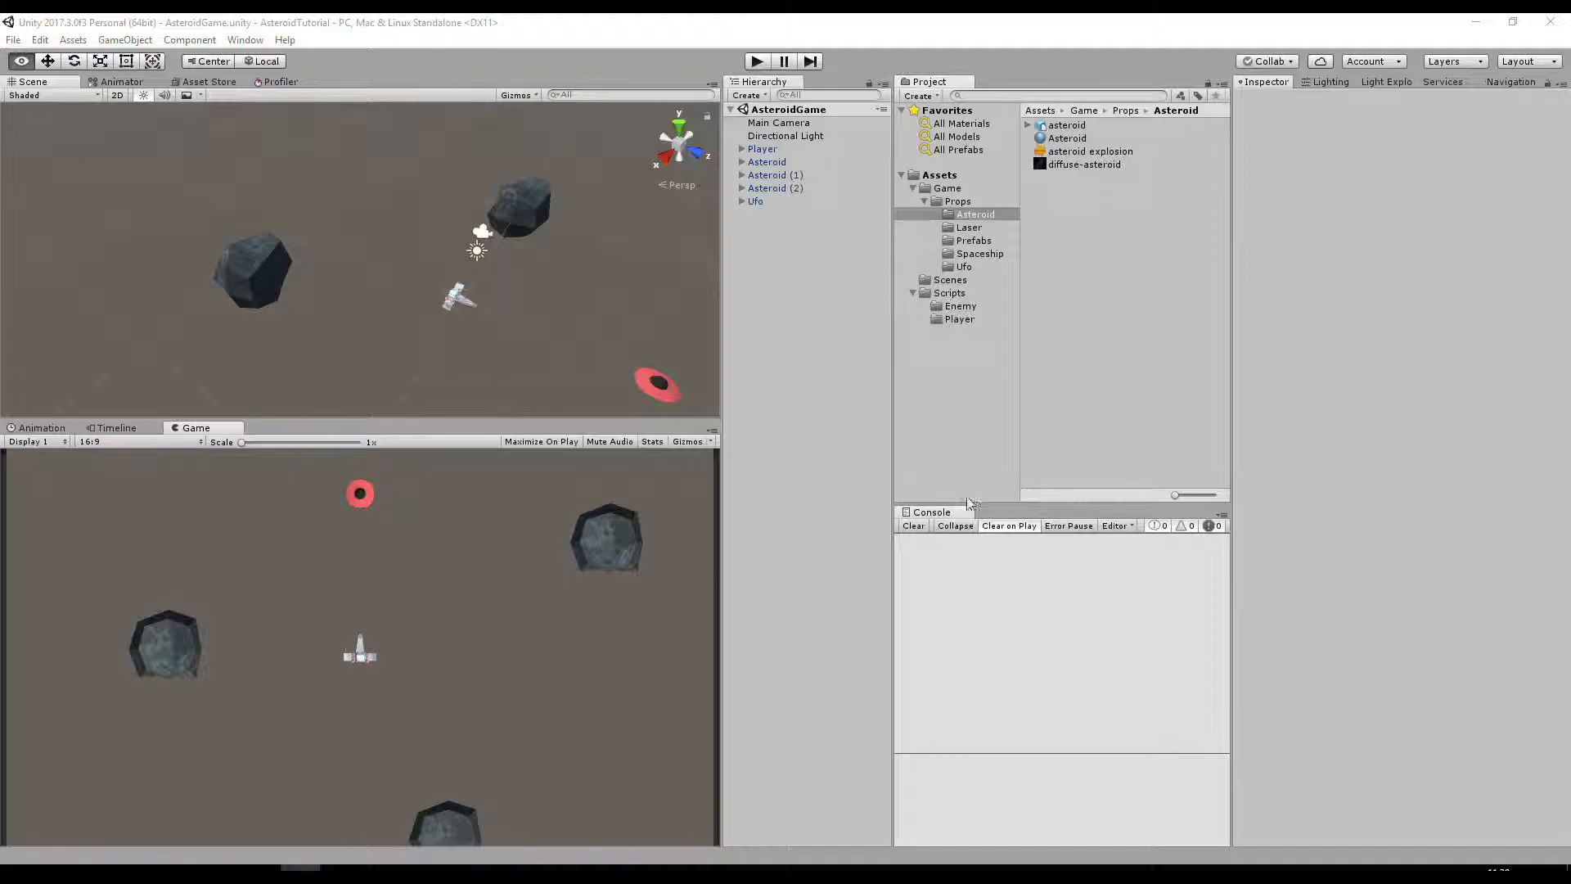
- Open the scene's Lighting settings and set the Skybox Material to None
left_click(1326, 85)
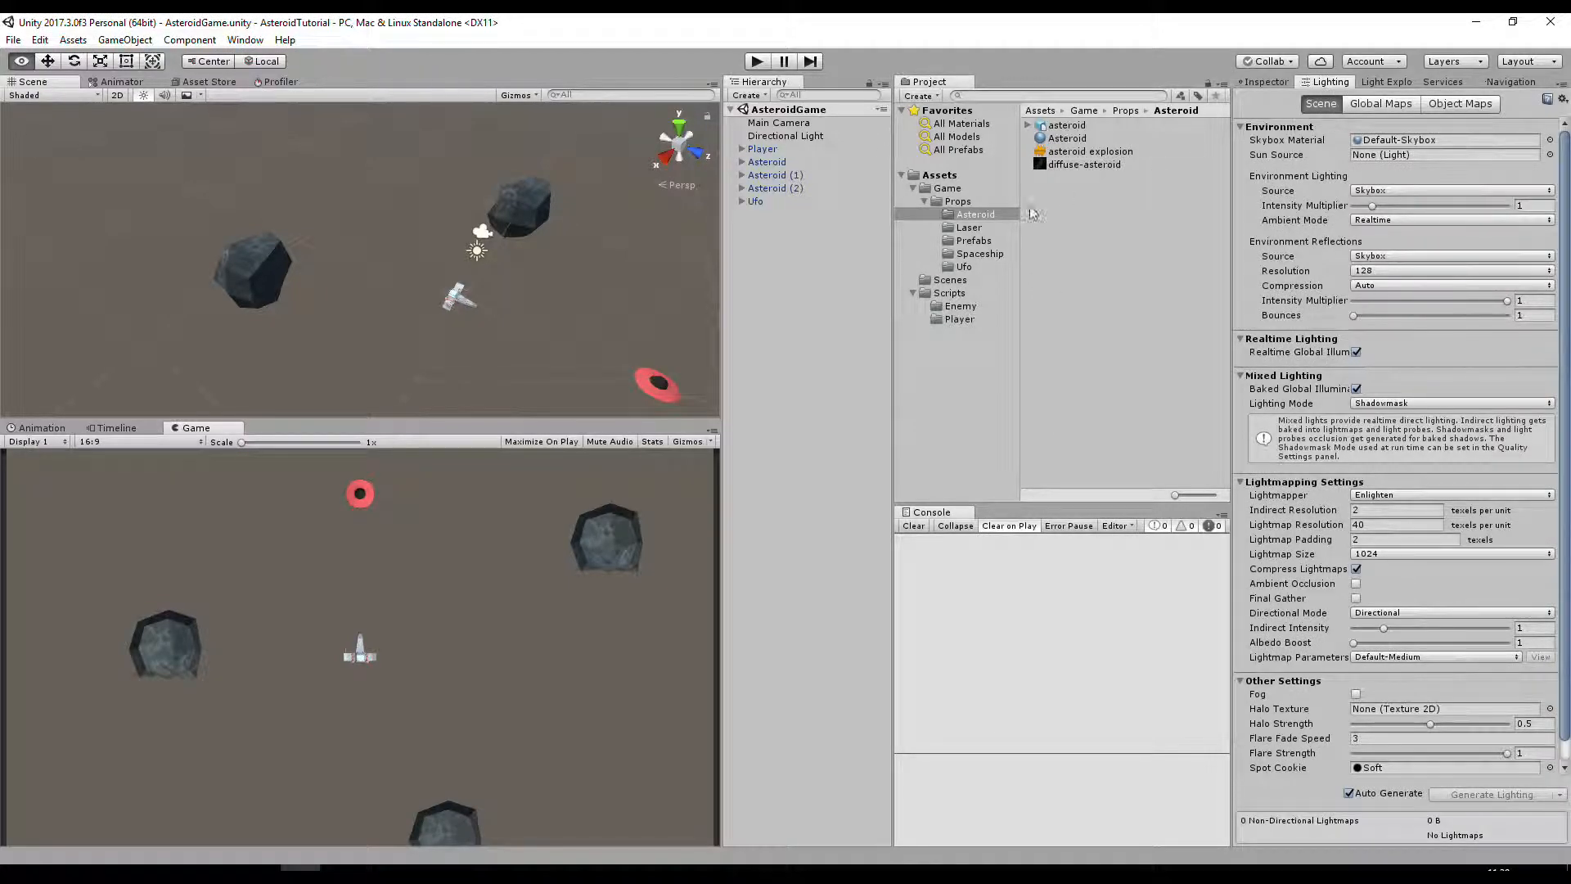
left_click(246, 40)
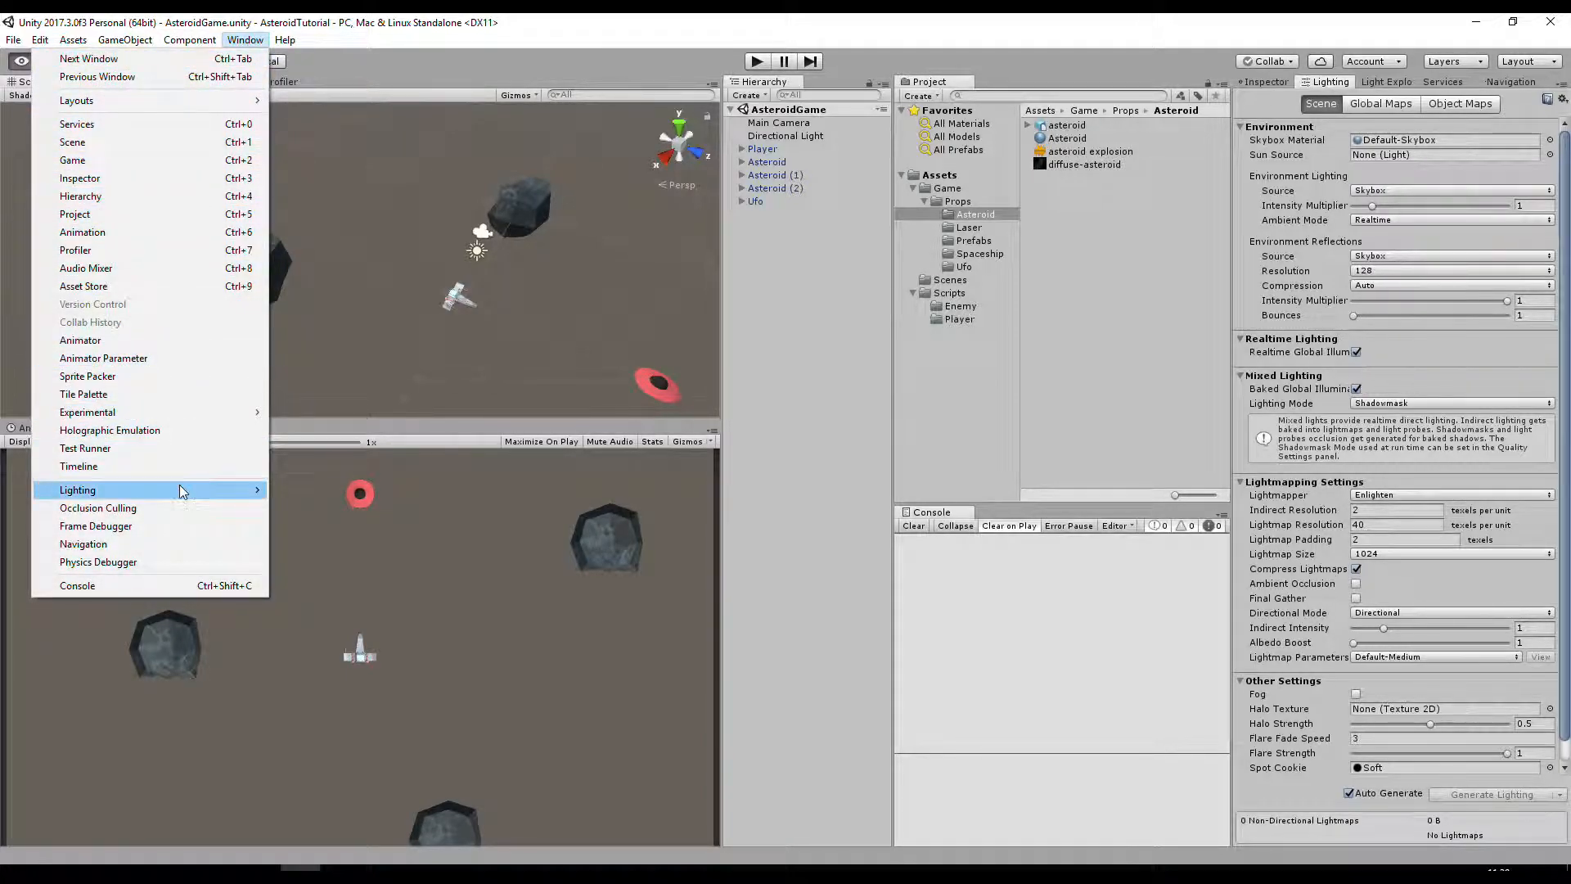
mouse_move(182, 491)
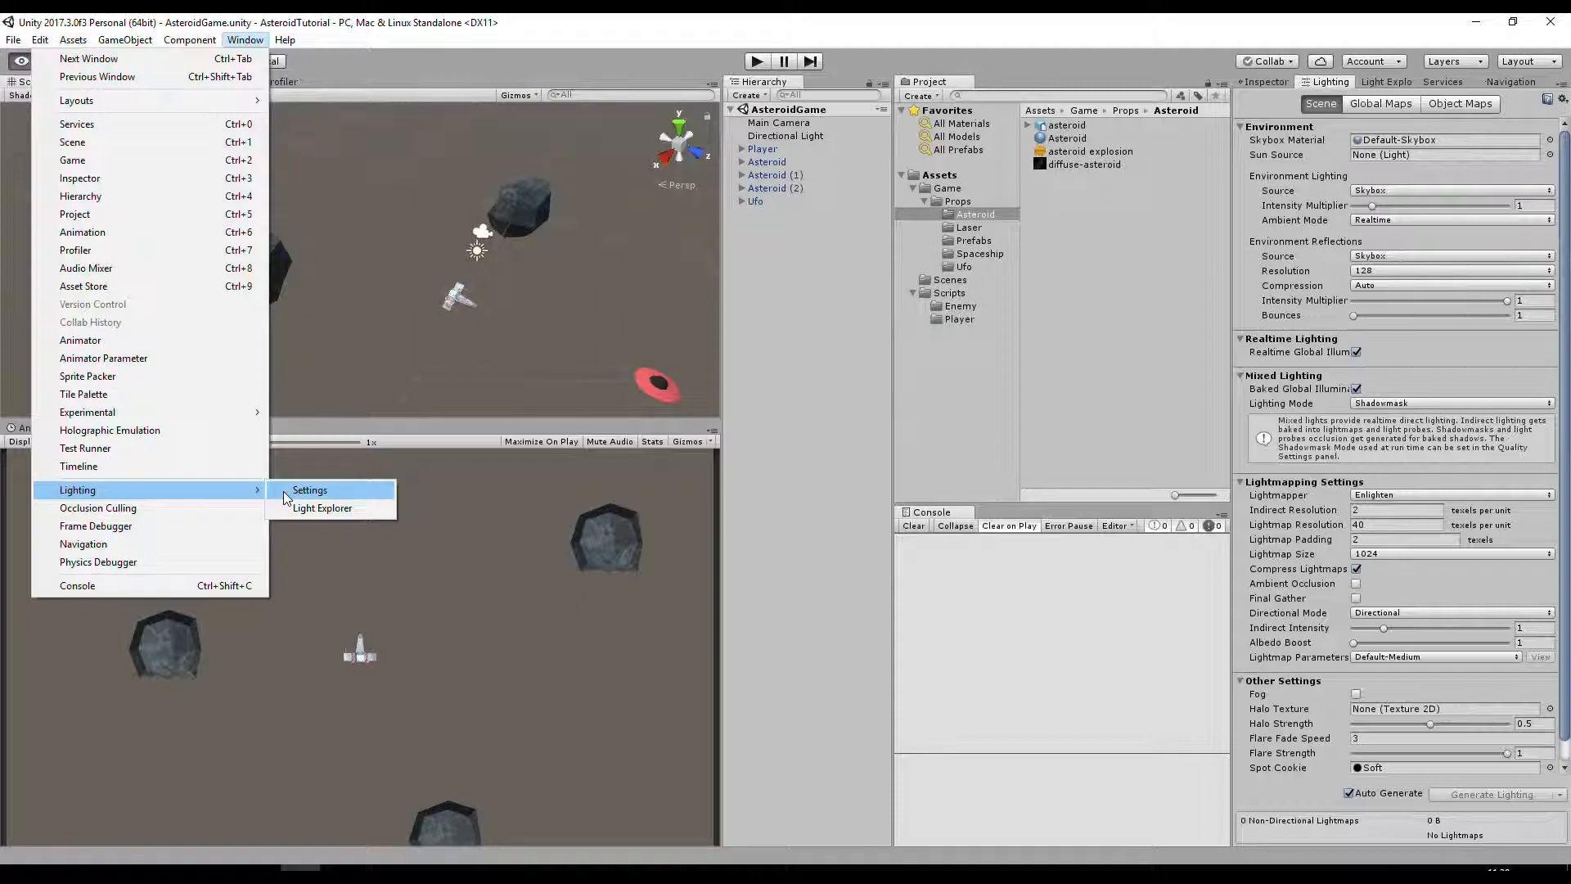
left_click(360, 491)
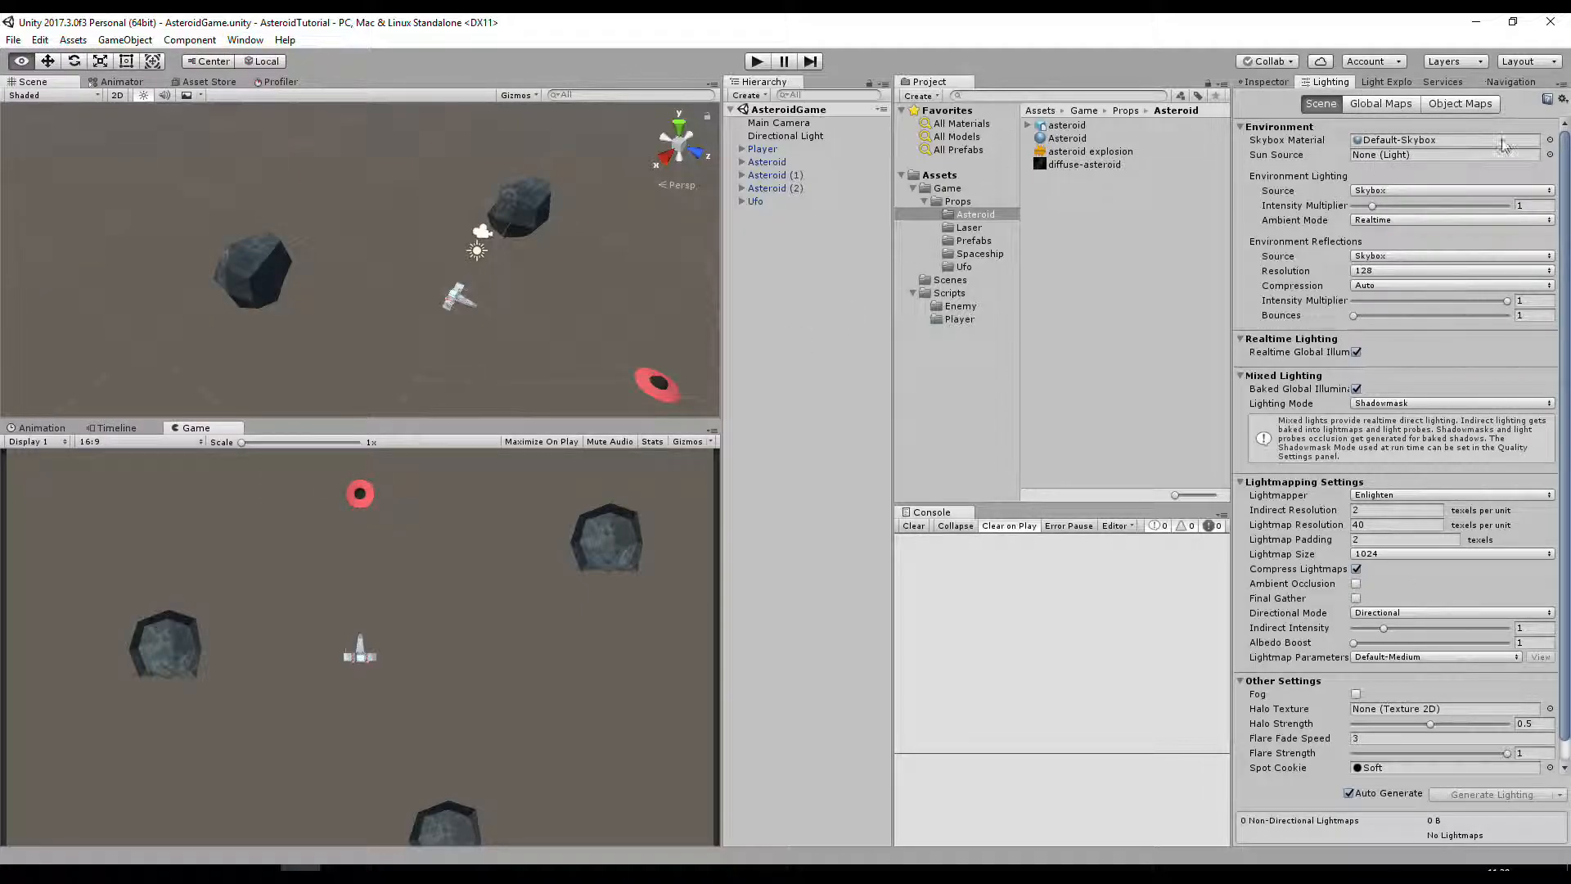
left_click(1550, 141)
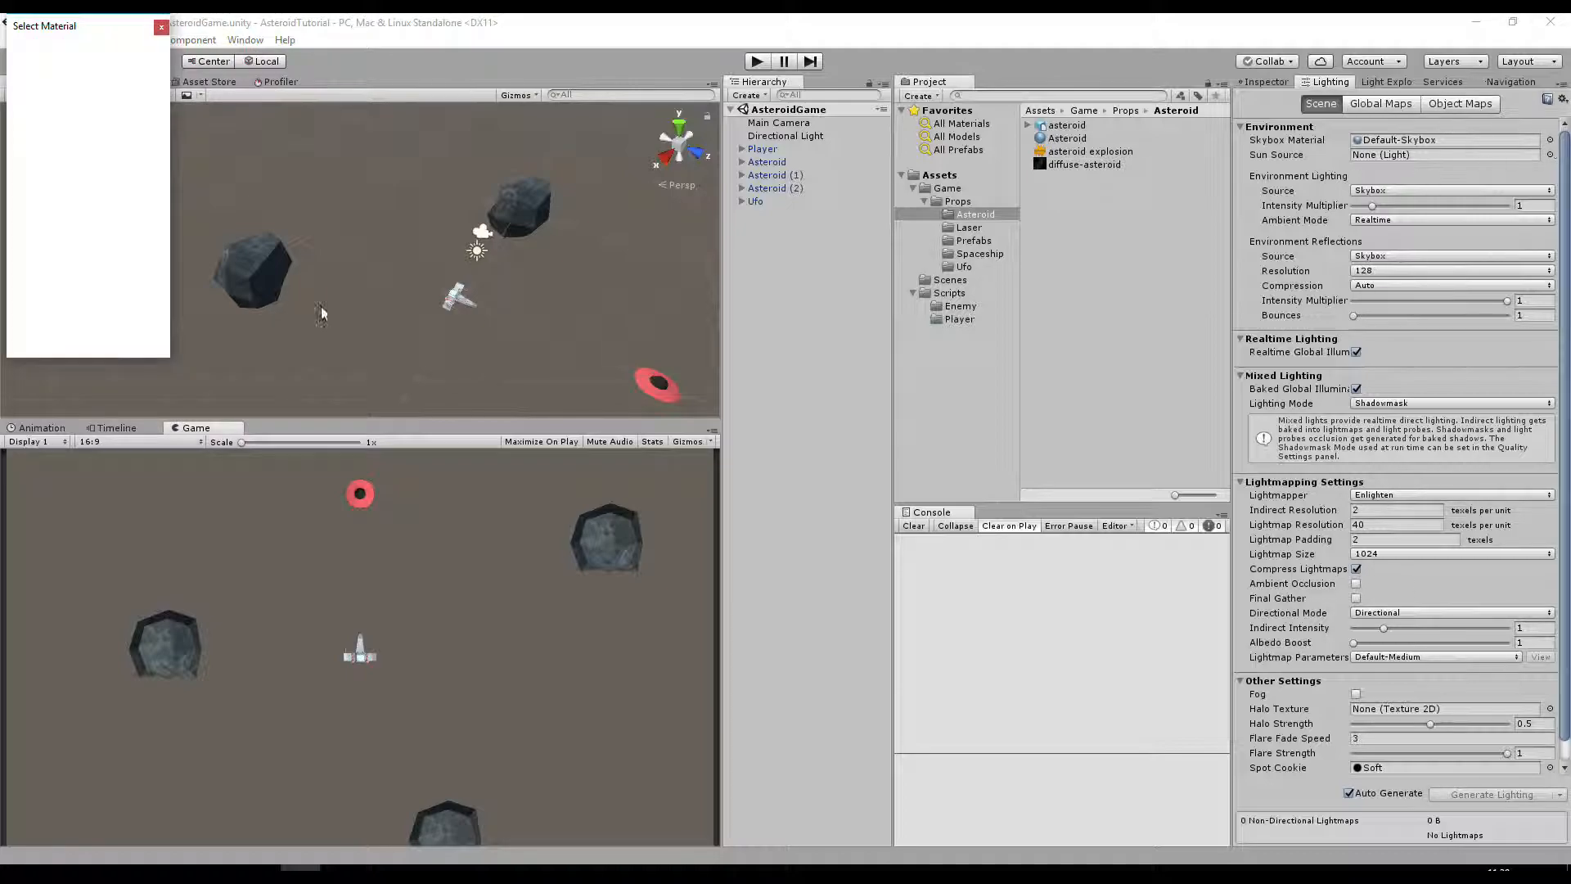
double_click(72, 118)
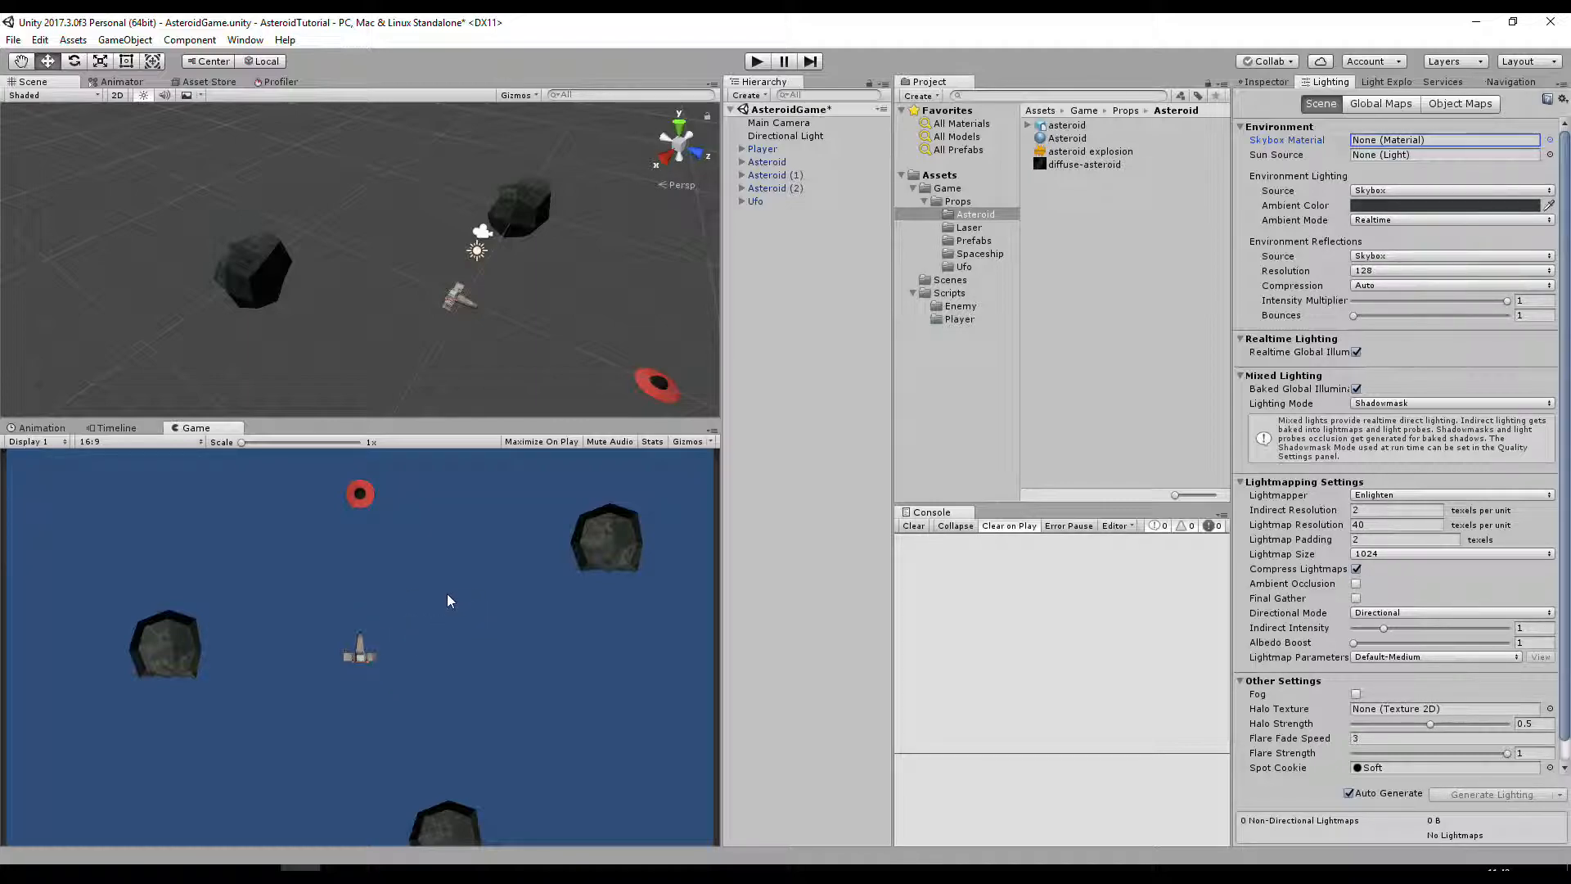
- Set the environment lighting source to Color and make the ambient color a slightly lighter neutral gray
left_click(1408, 191)
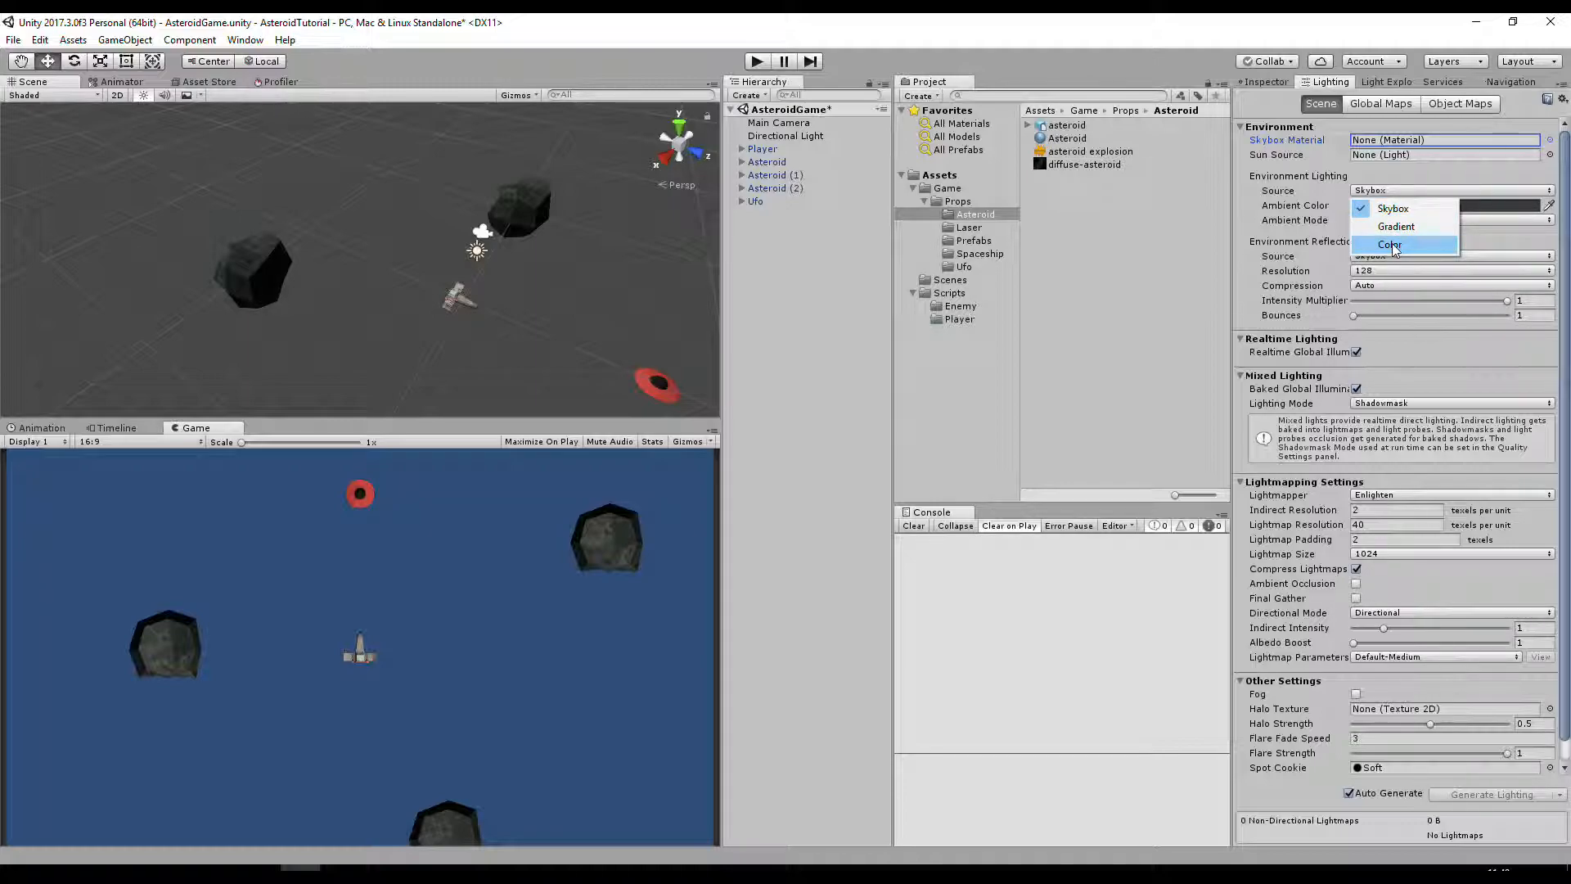
left_click(1393, 245)
left_click(1399, 208)
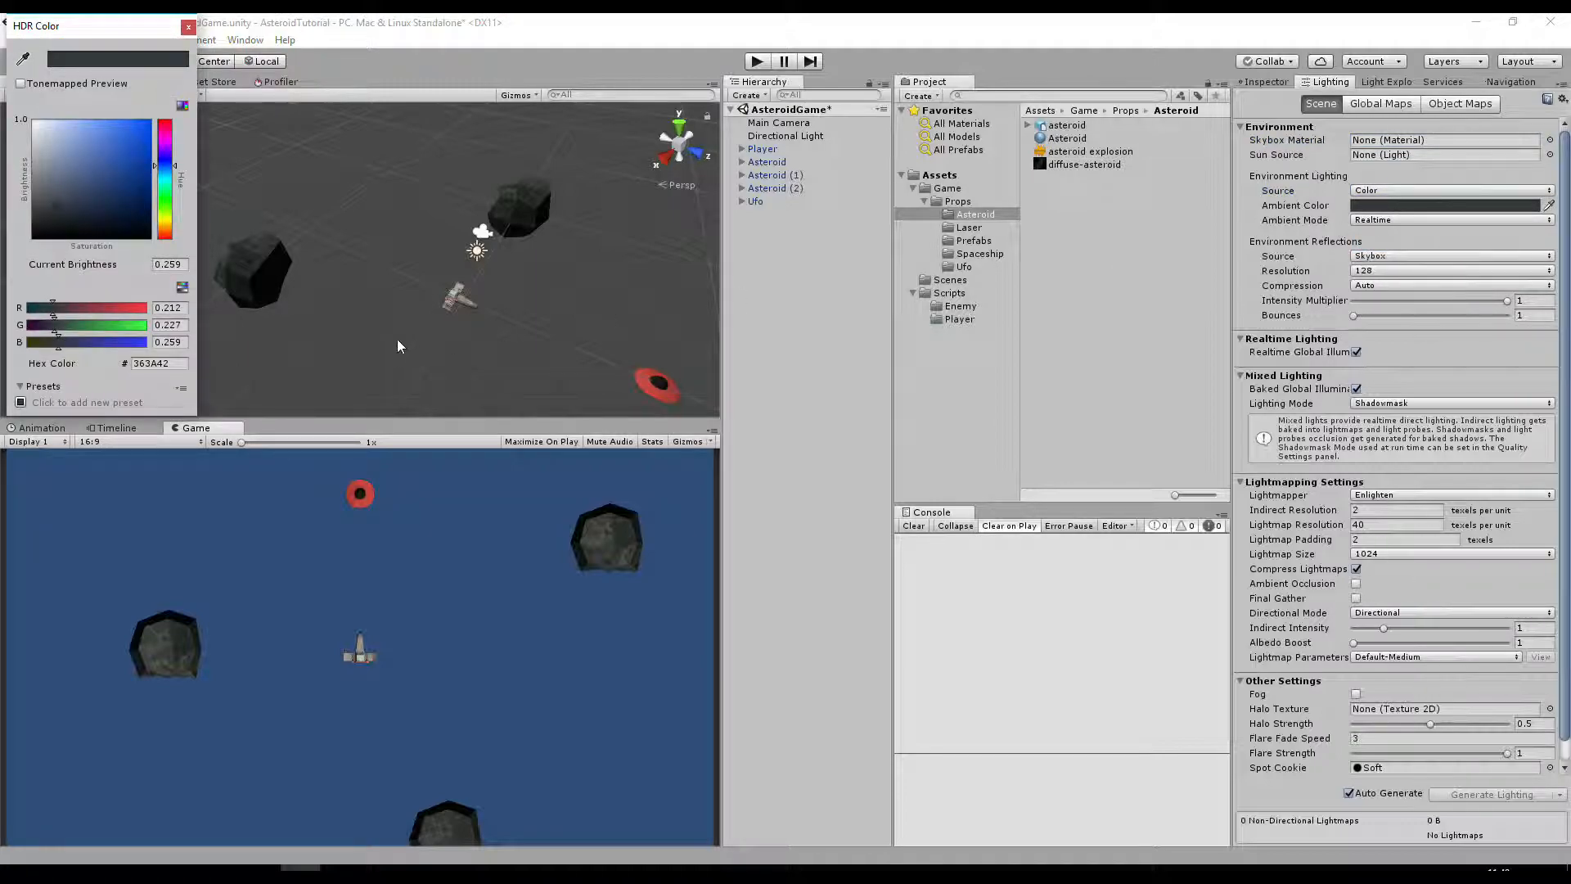
left_click_drag(57, 212, 32, 195)
left_click(189, 28)
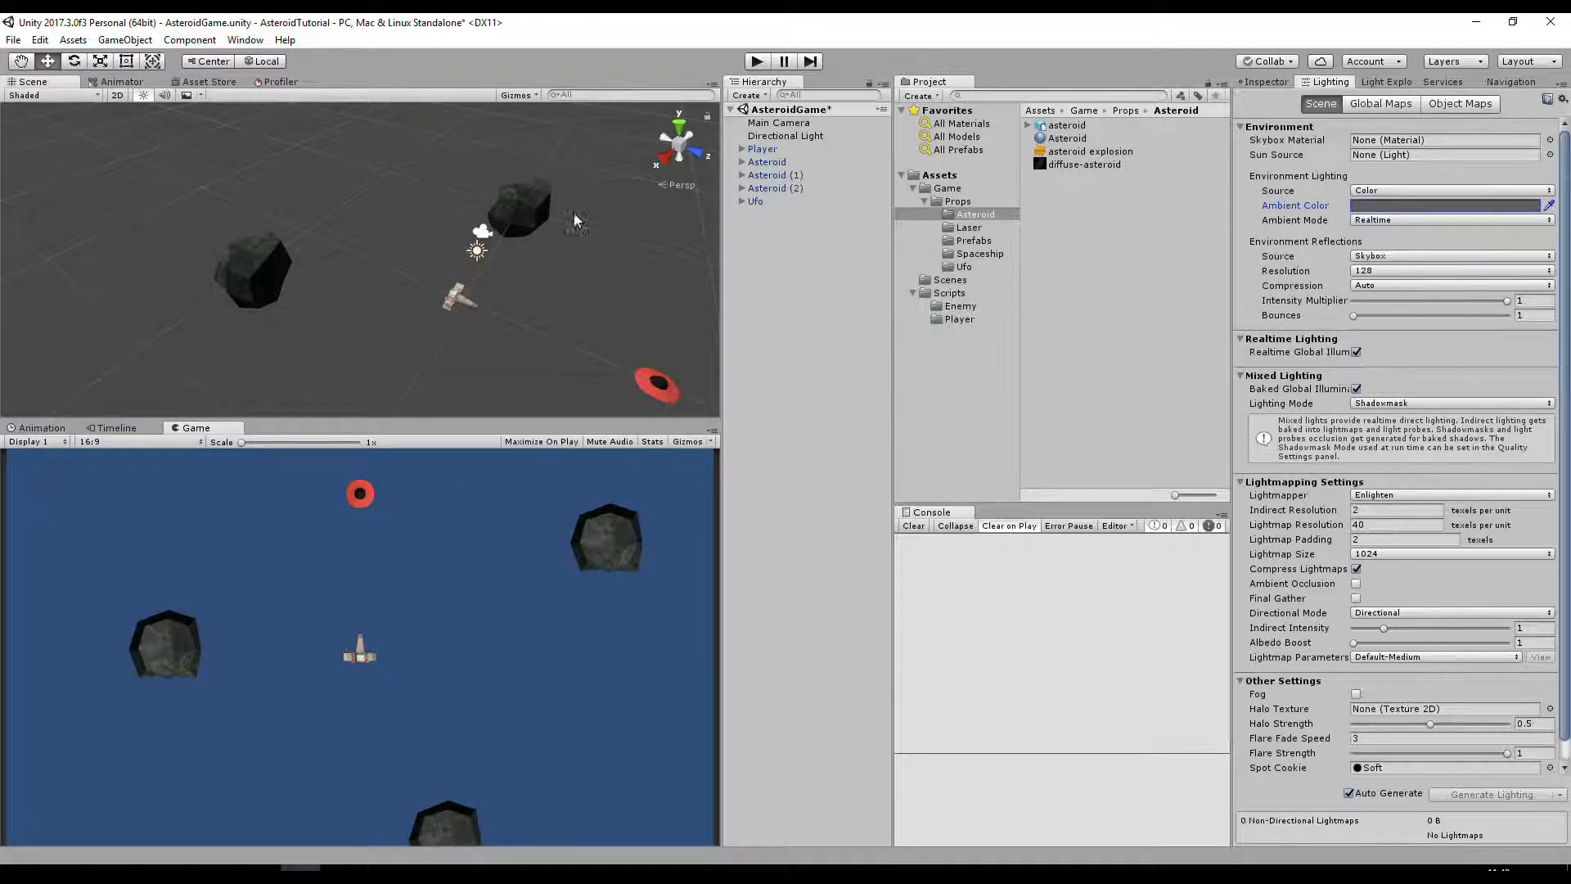
- Set the Main Camera's Clear Flags to Solid Color and its background to opaque black (000000FF)
left_click(775, 123)
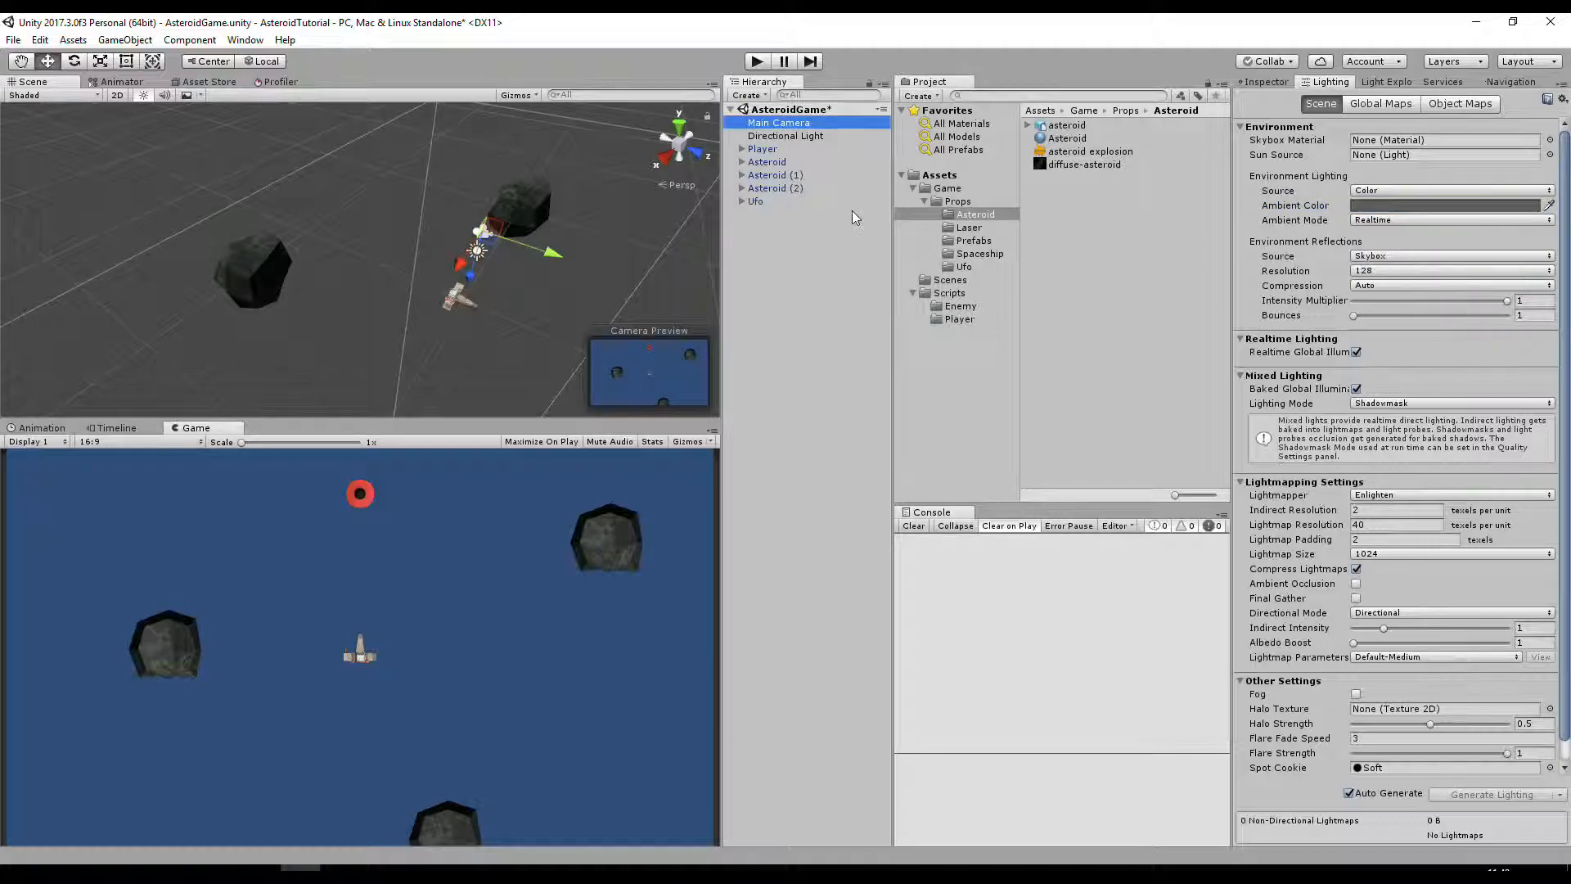
left_click(1273, 81)
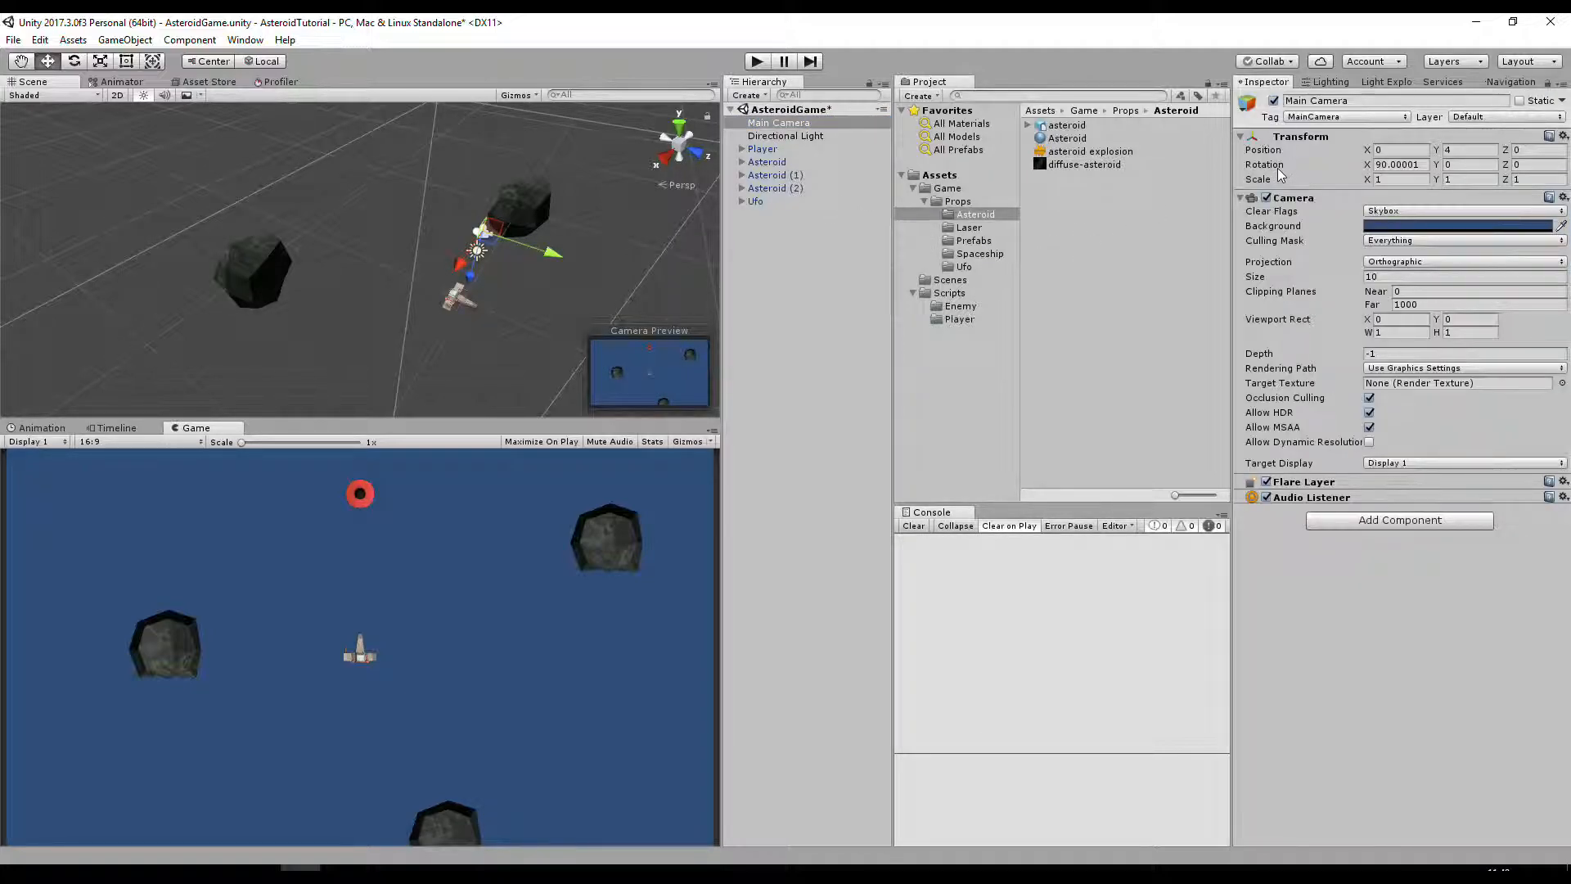
left_click(1392, 211)
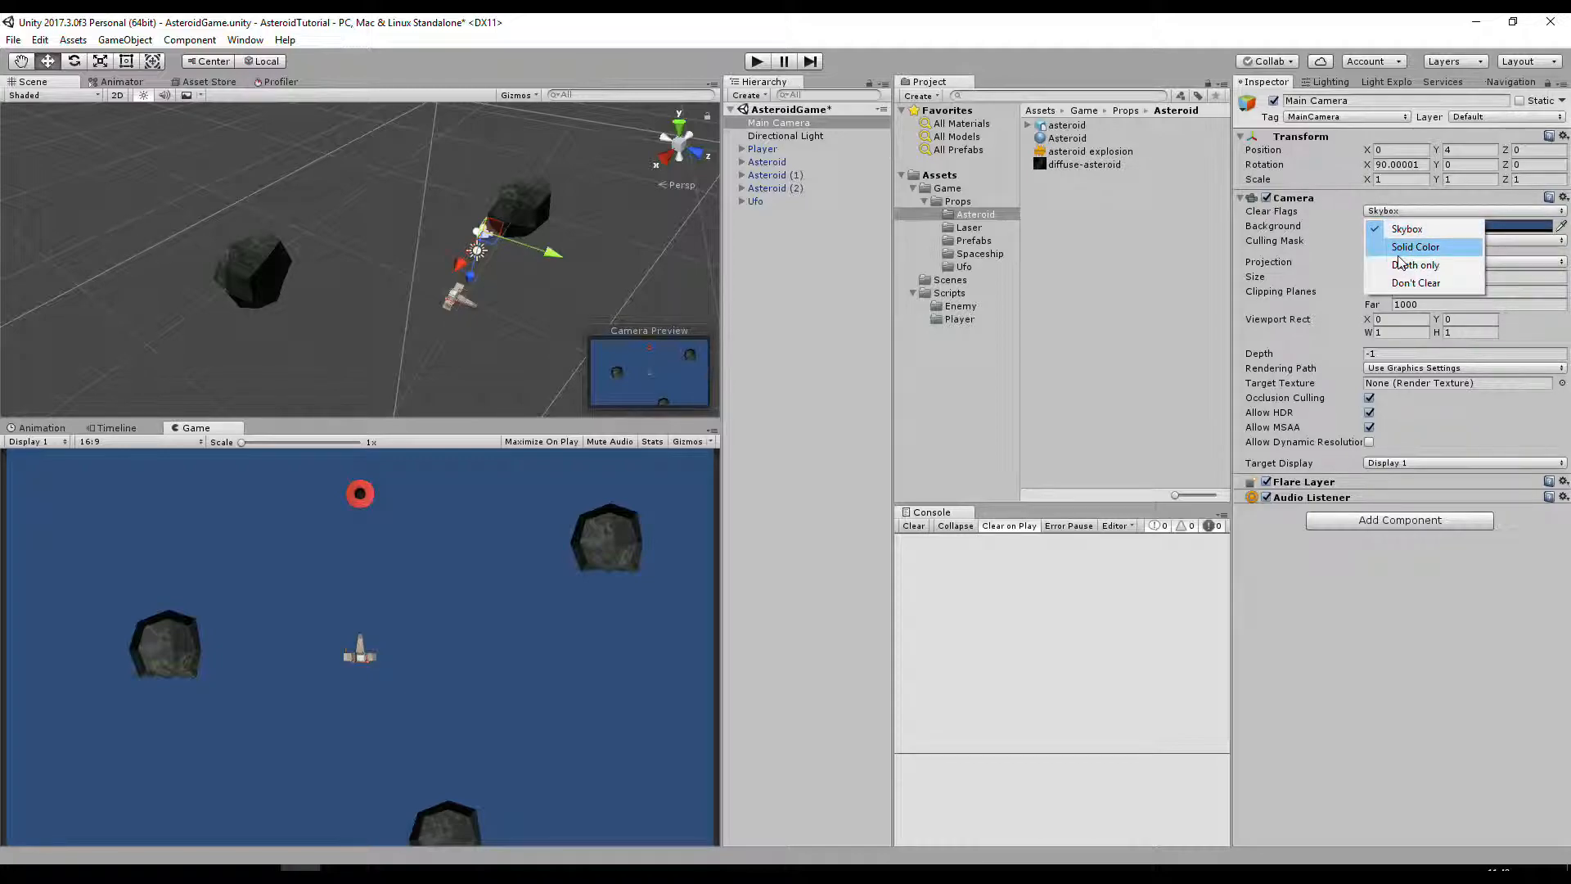
left_click(1403, 254)
left_click(1409, 227)
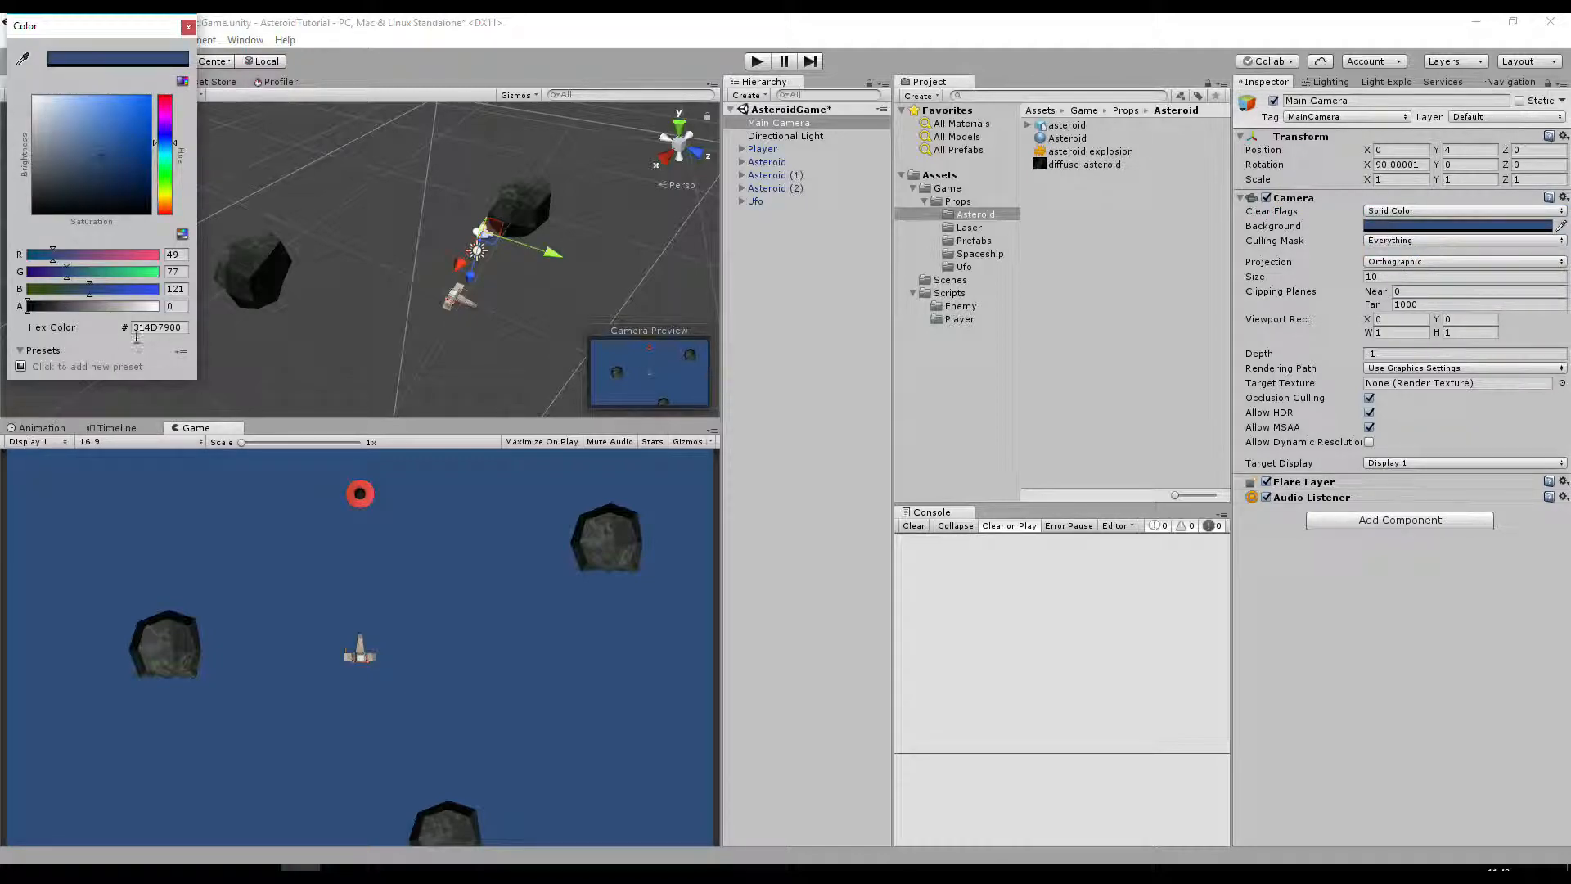
left_click_drag(92, 310, 179, 307)
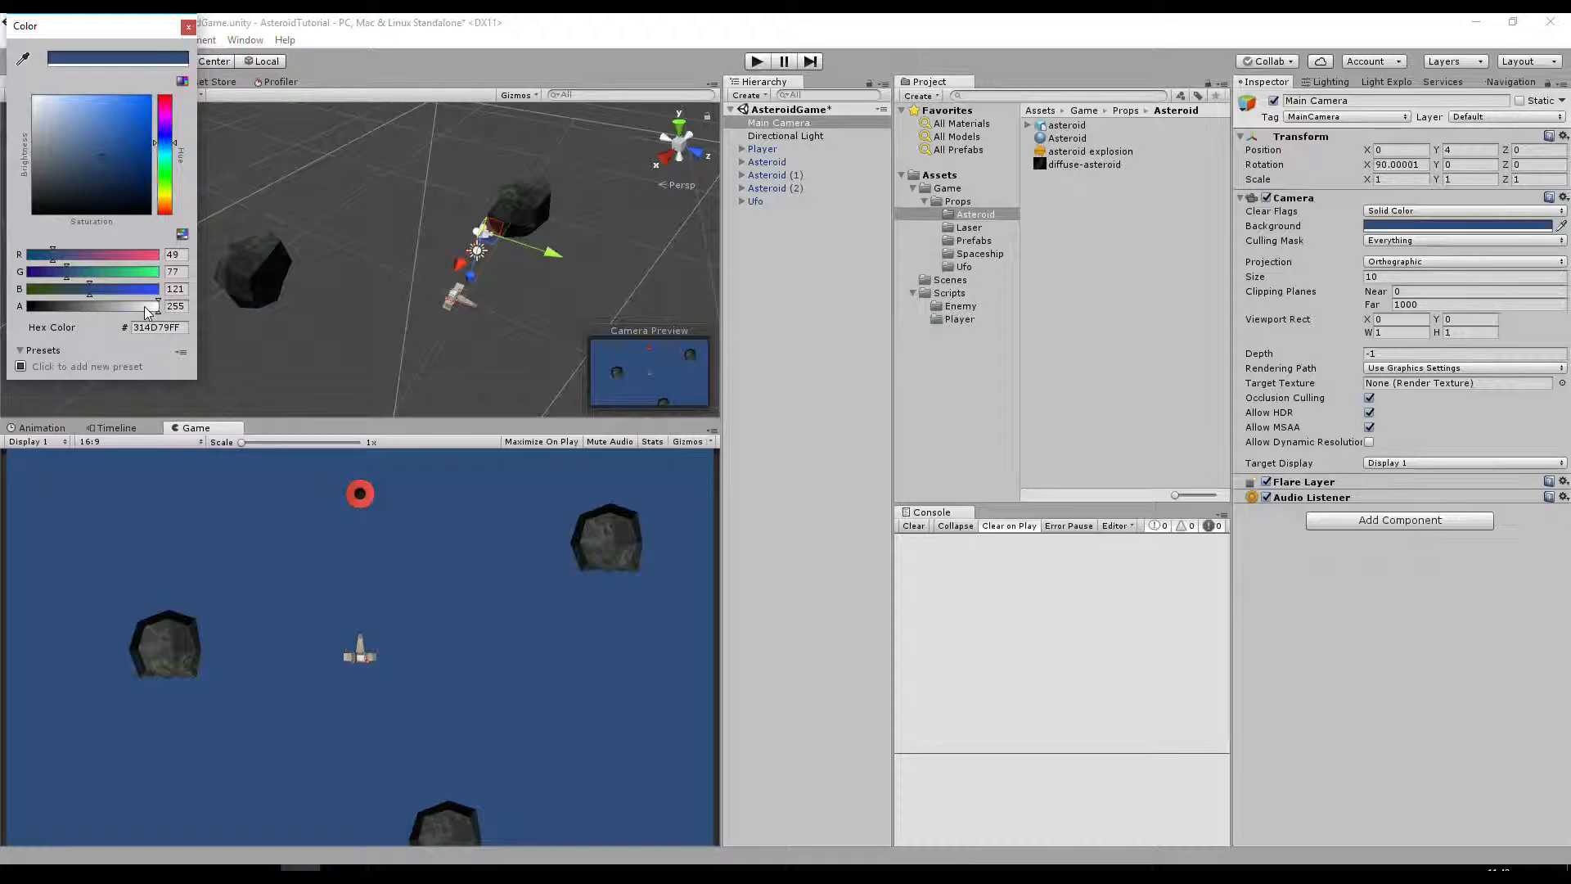
left_click_drag(32, 158, 29, 217)
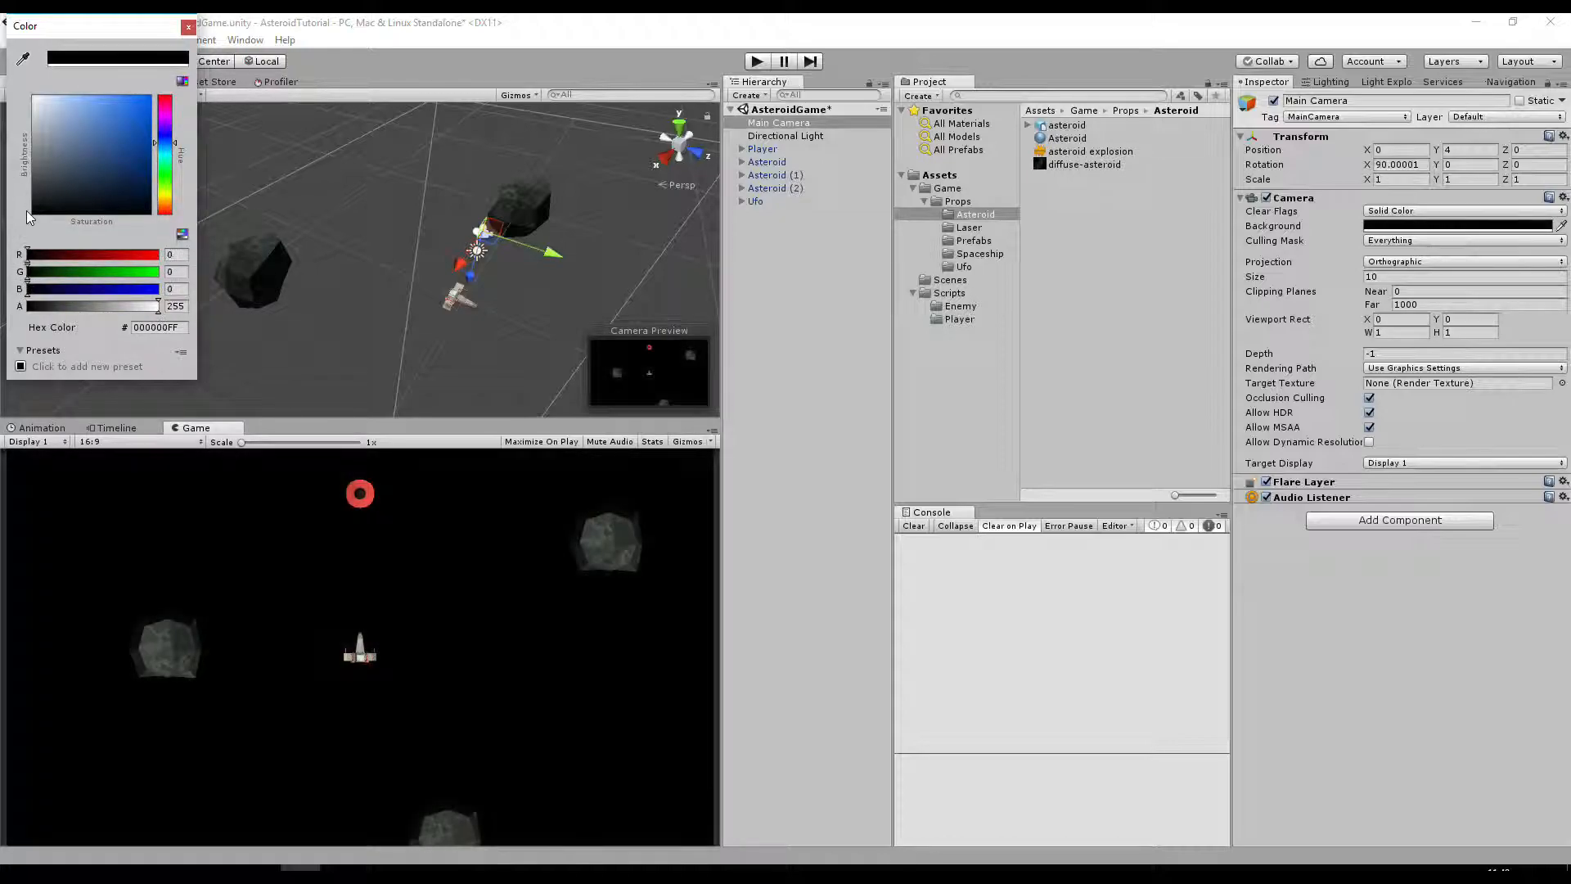
left_click(188, 28)
- Create an empty game object named Sky at the scene root and add a Particle System component to it
left_click(845, 234)
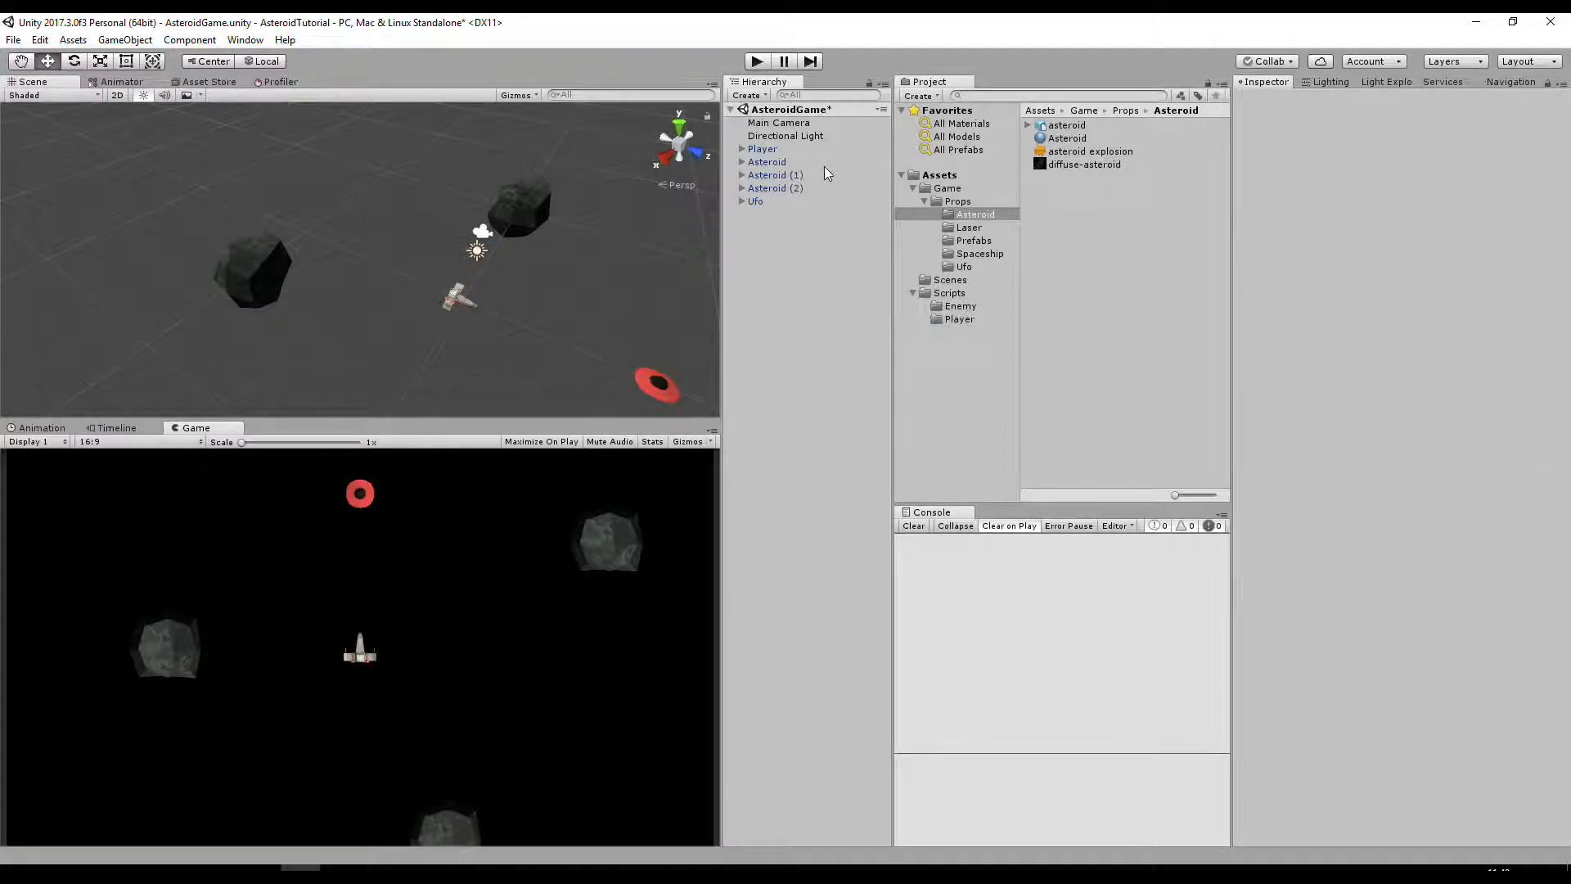
left_click(748, 95)
left_click(757, 114)
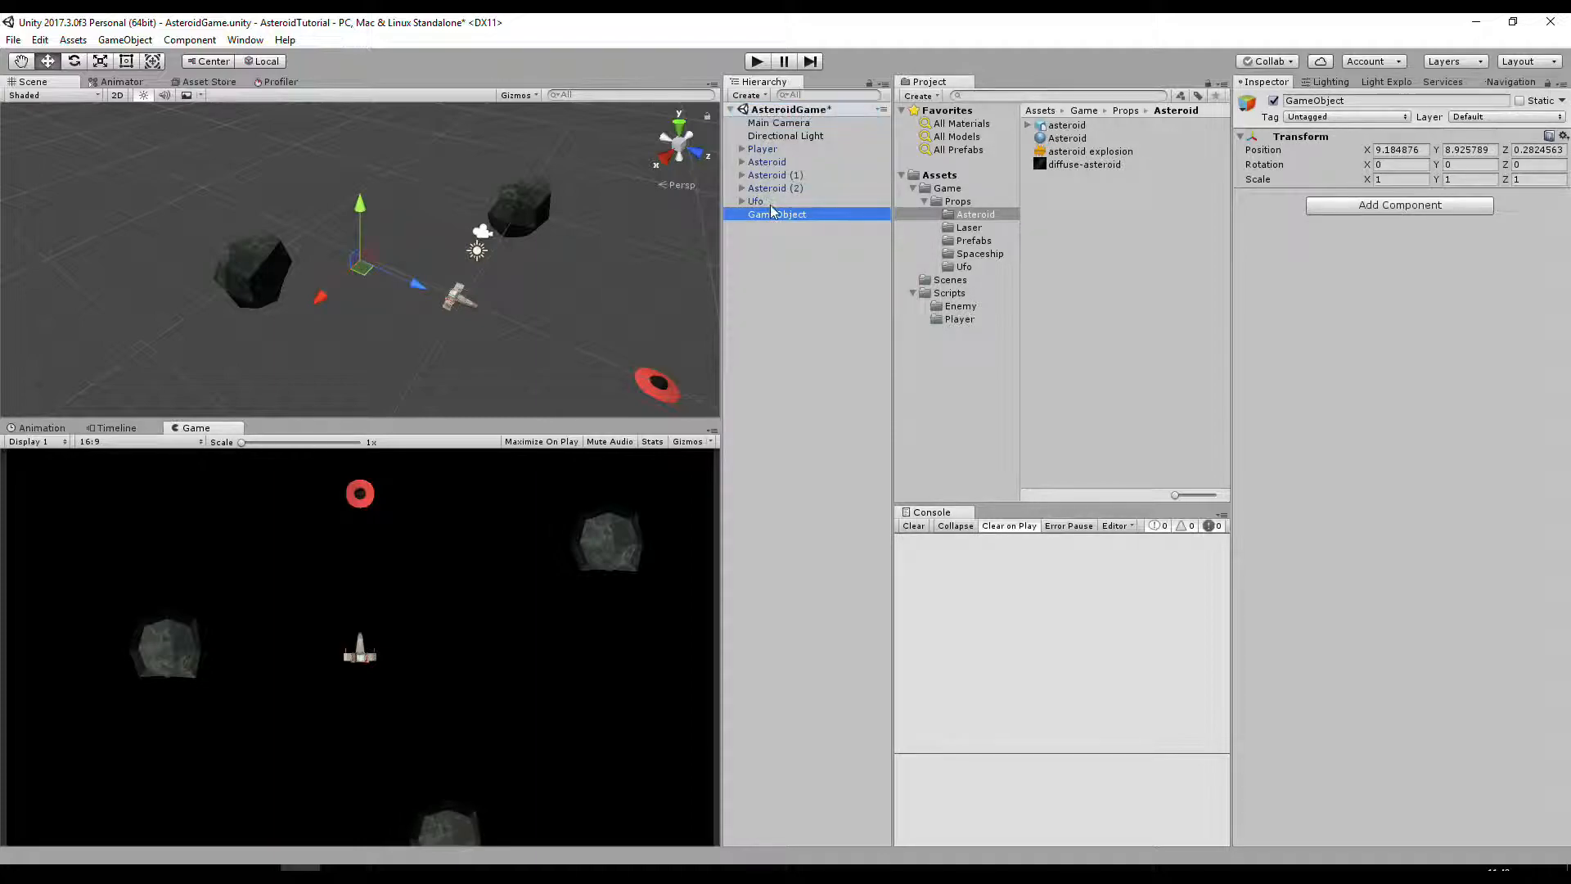
type("Sky")
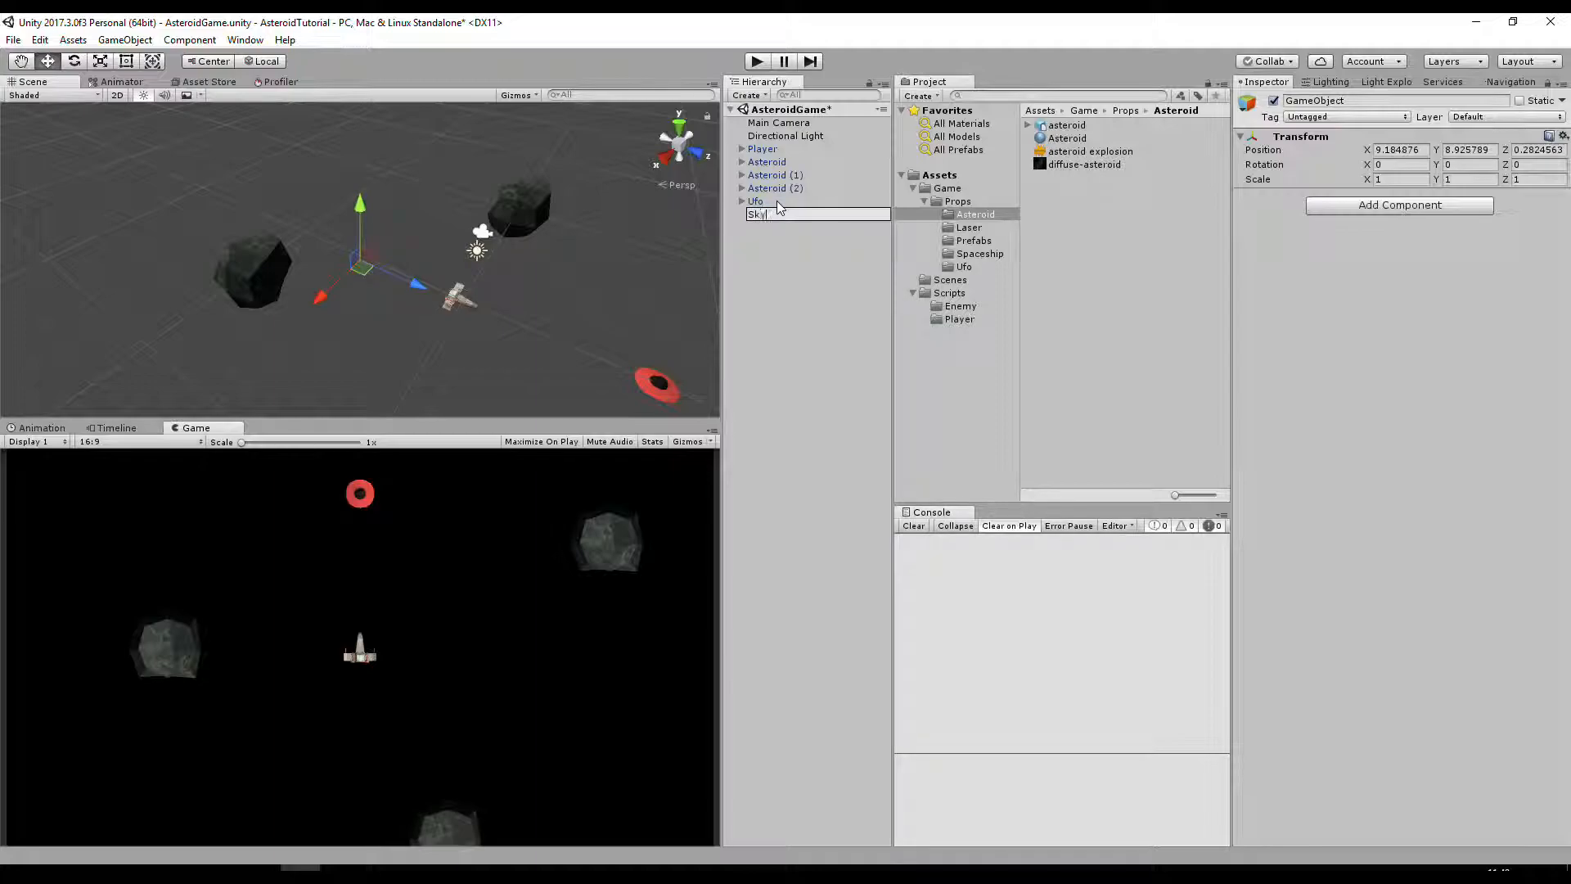
key("Return")
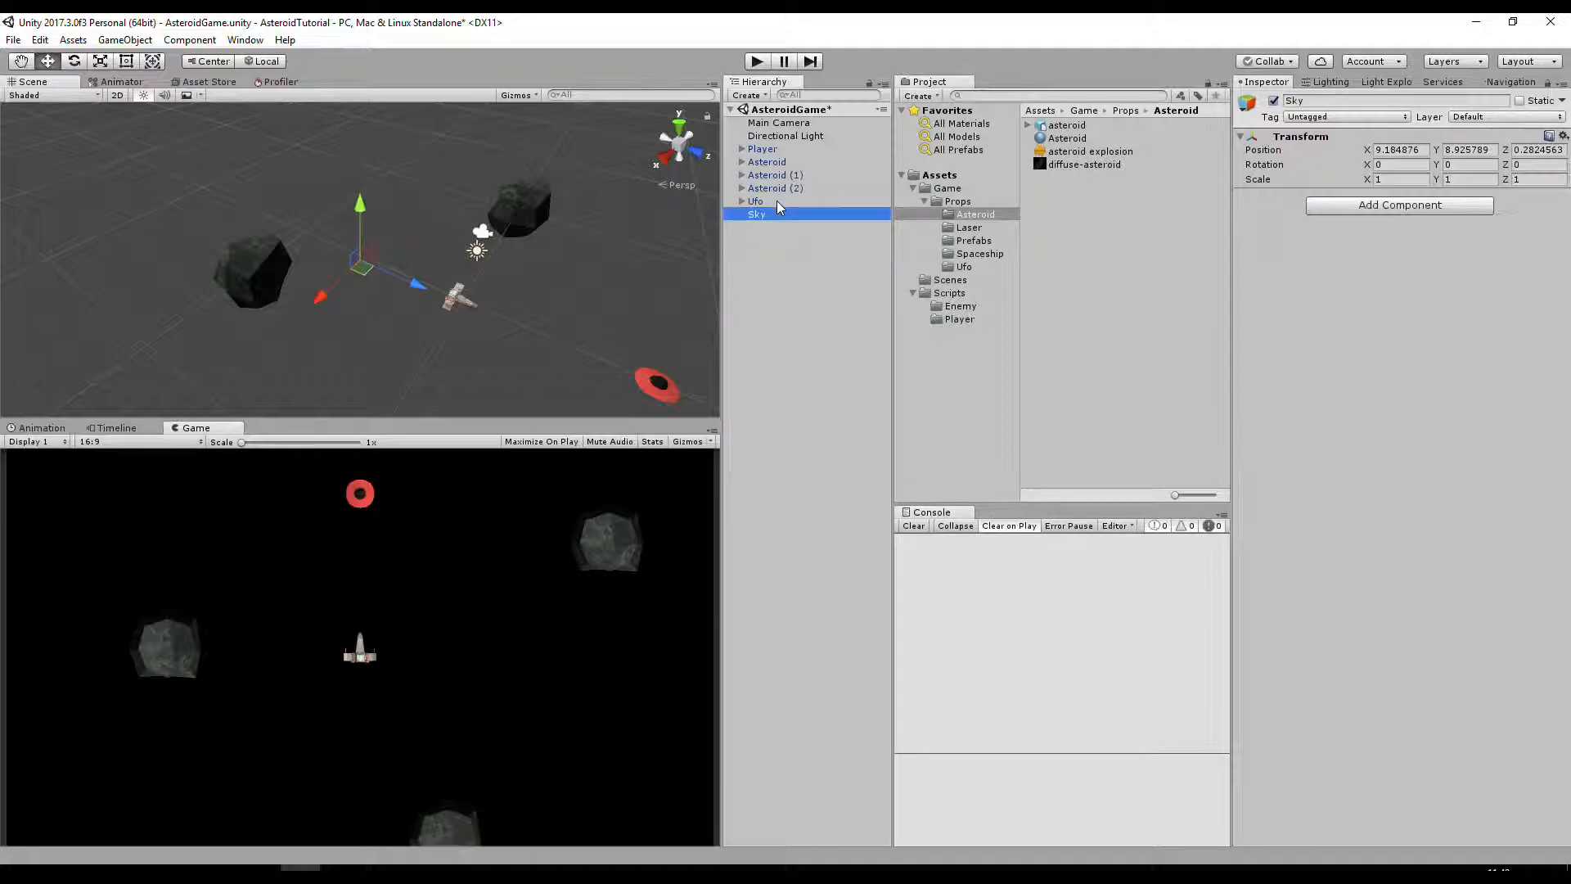
left_click(1397, 206)
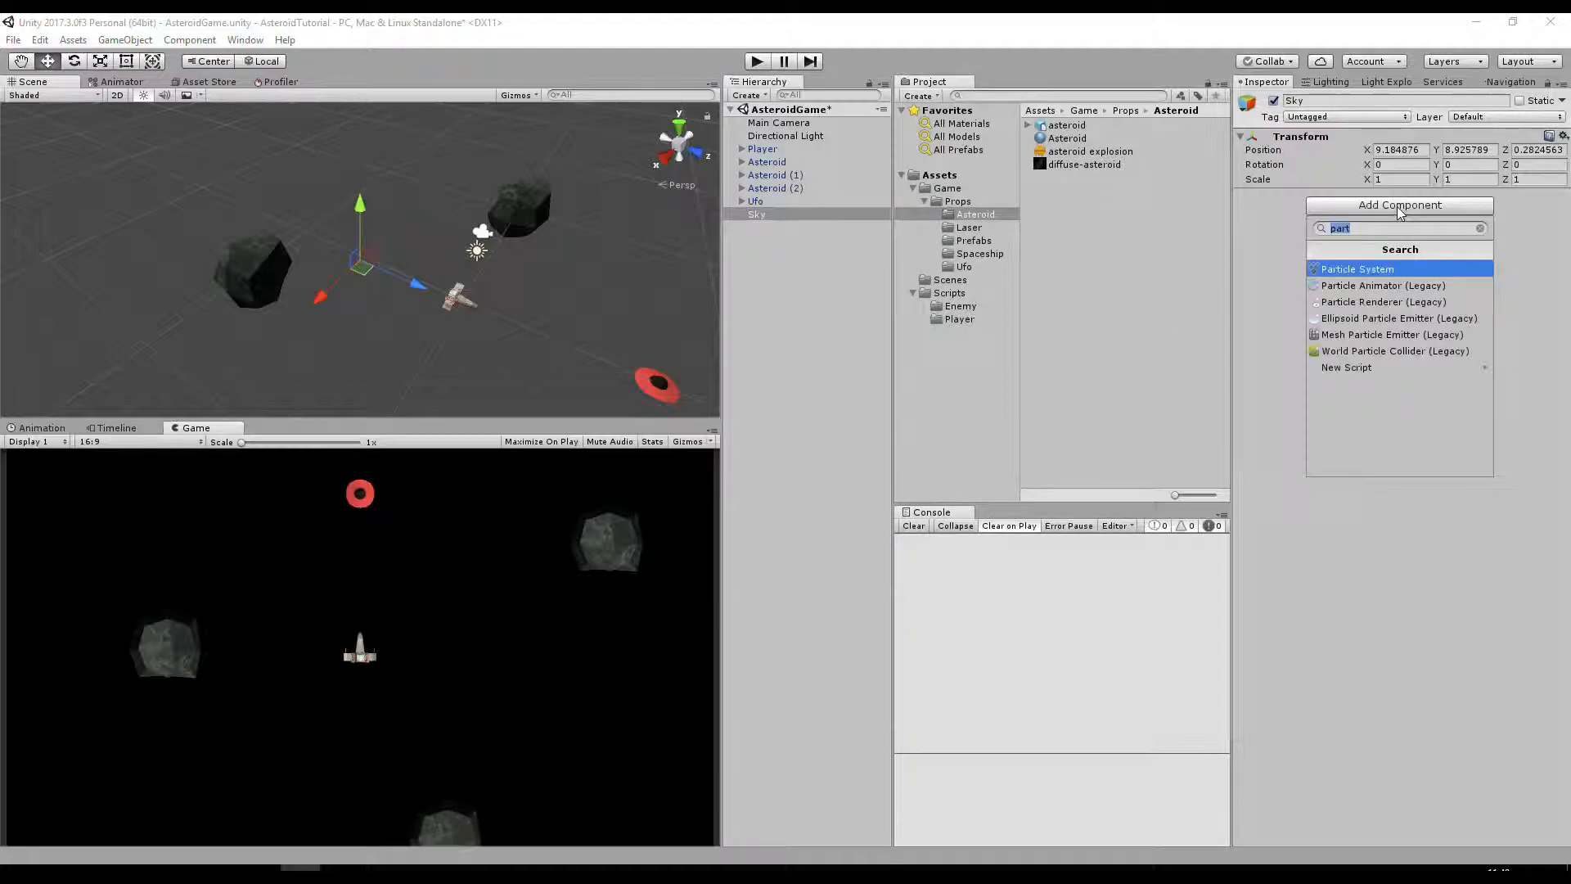
key("Return")
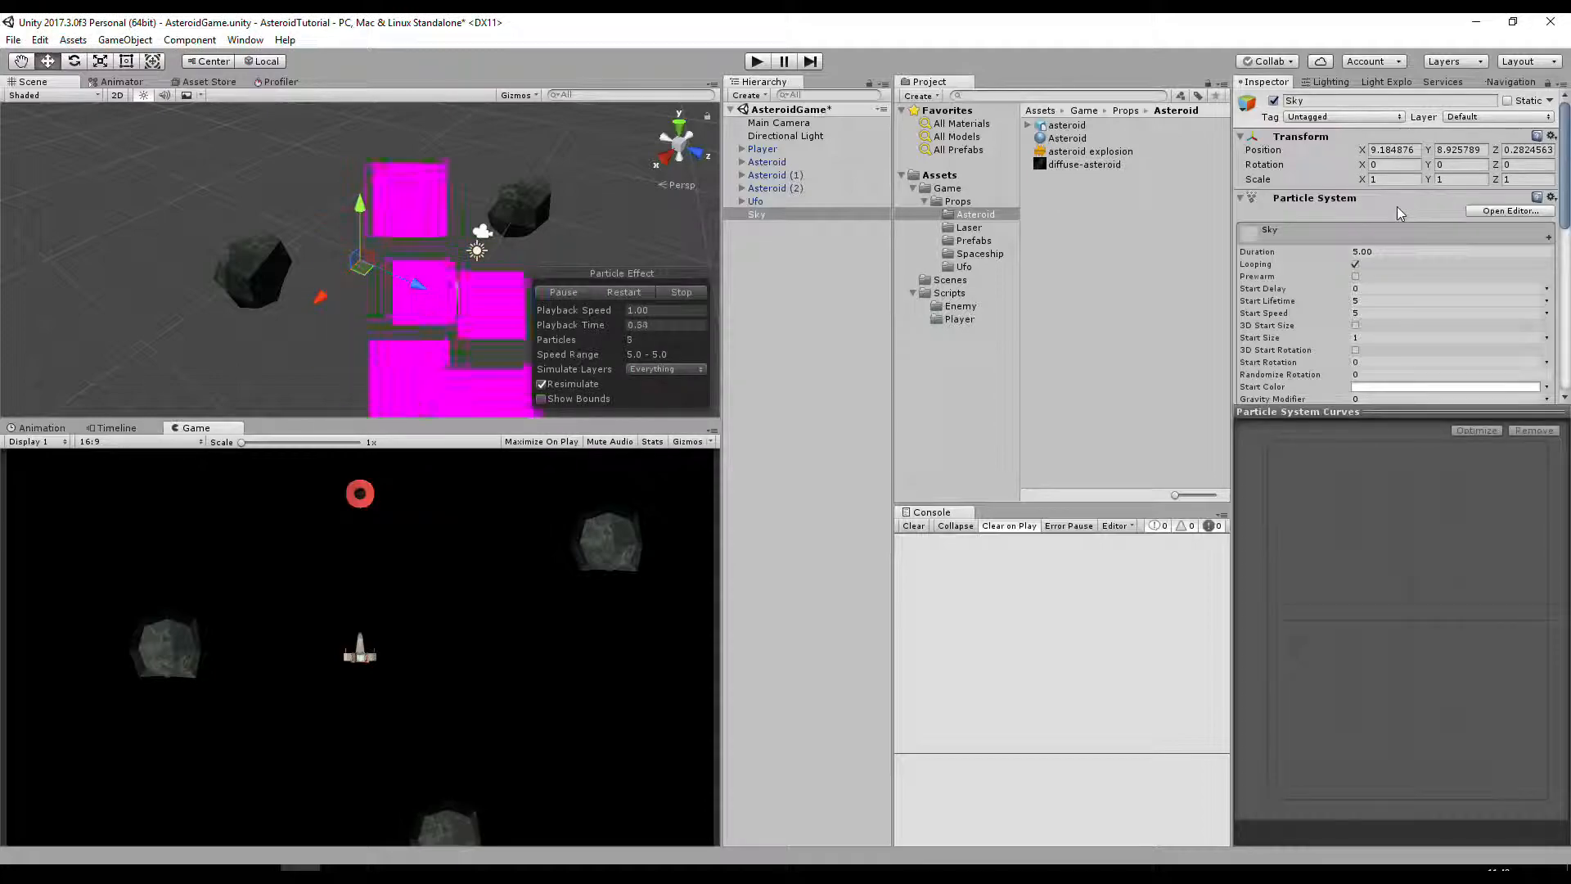
- Set the Sky object's position to X 0, Y 0, Z 0
right_click_drag(392, 321, 463, 321)
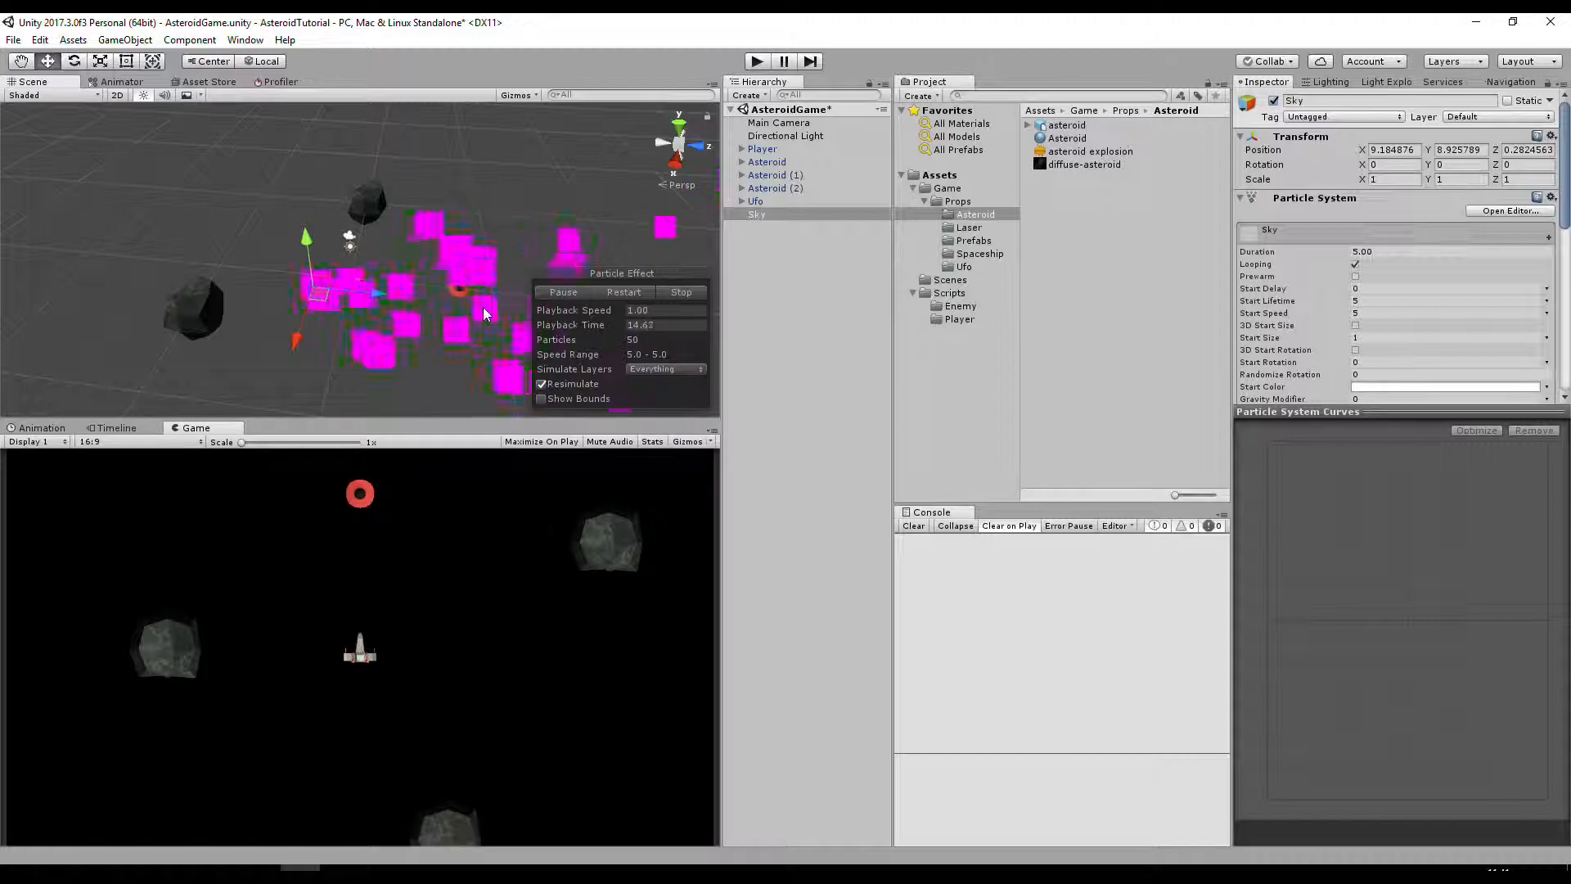
mouse_move(431, 293)
left_mouse_down("alt")
mouse_move(368, 298)
mouse_move(419, 290)
left_mouse_up("alt")
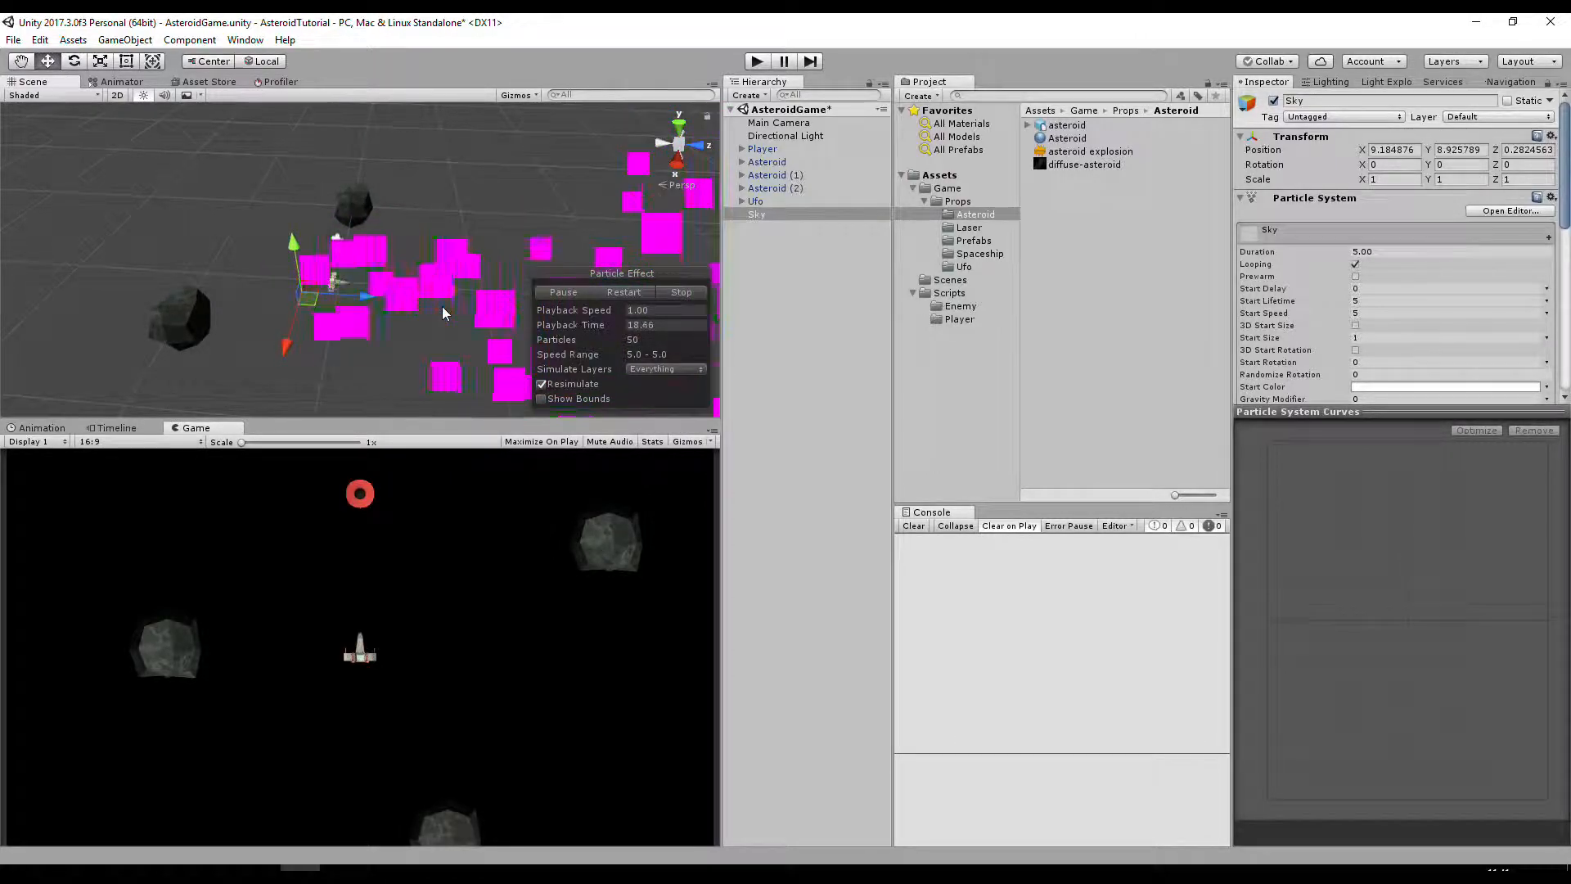
mouse_move(434, 322)
left_mouse_down("alt")
mouse_move(434, 339)
mouse_move(458, 329)
left_mouse_up("alt")
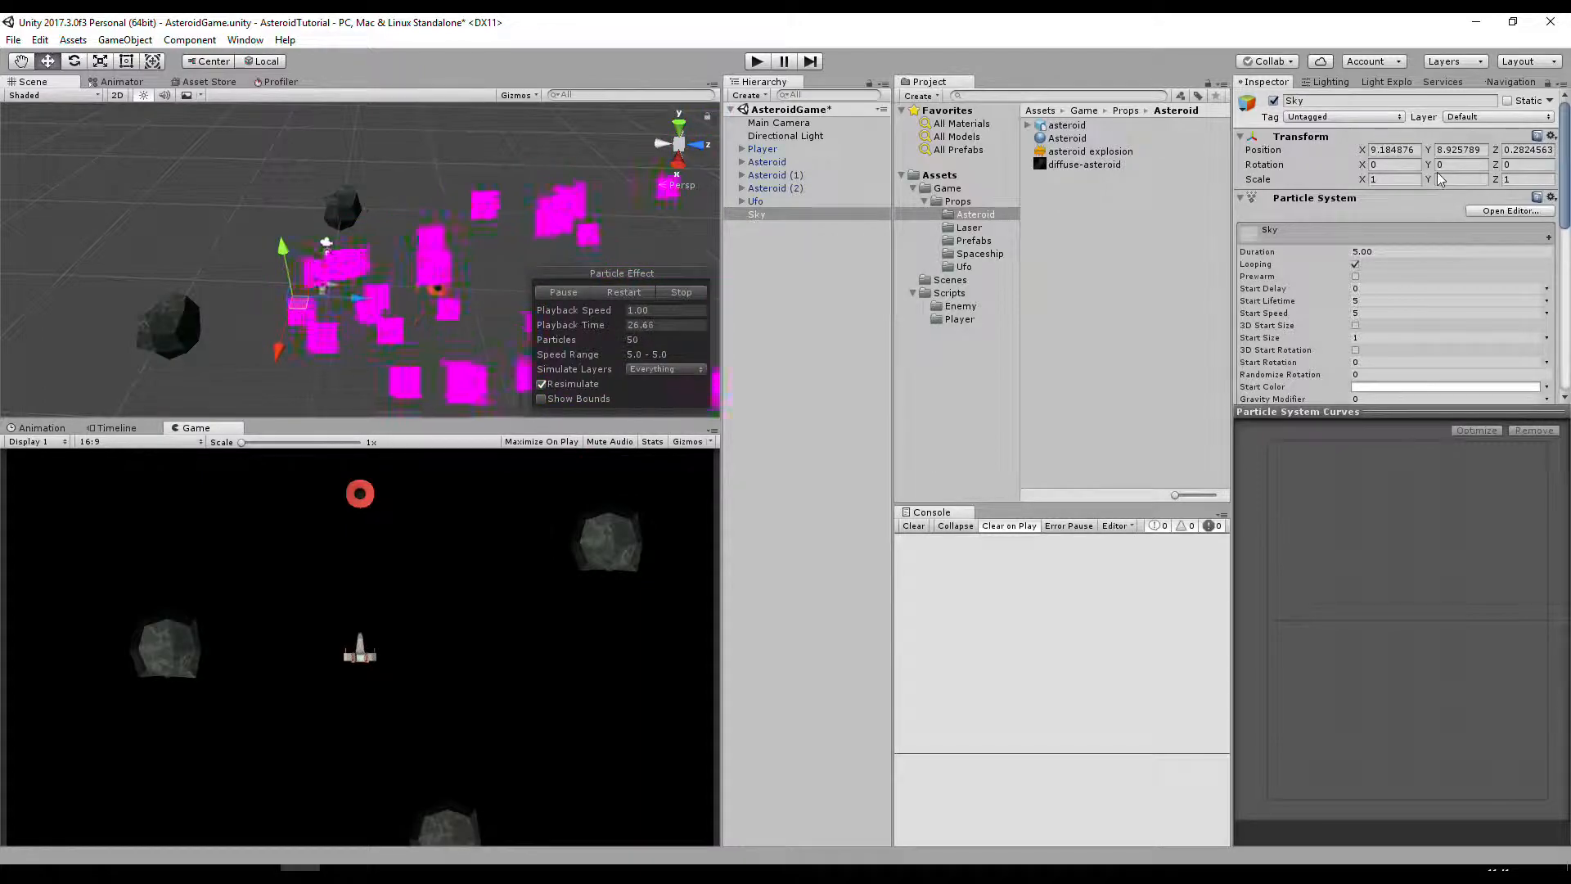
left_click(1396, 149)
type("0")
key("Return")
left_click(1471, 149)
type("0")
left_click(1524, 149)
type("0")
key("Return")
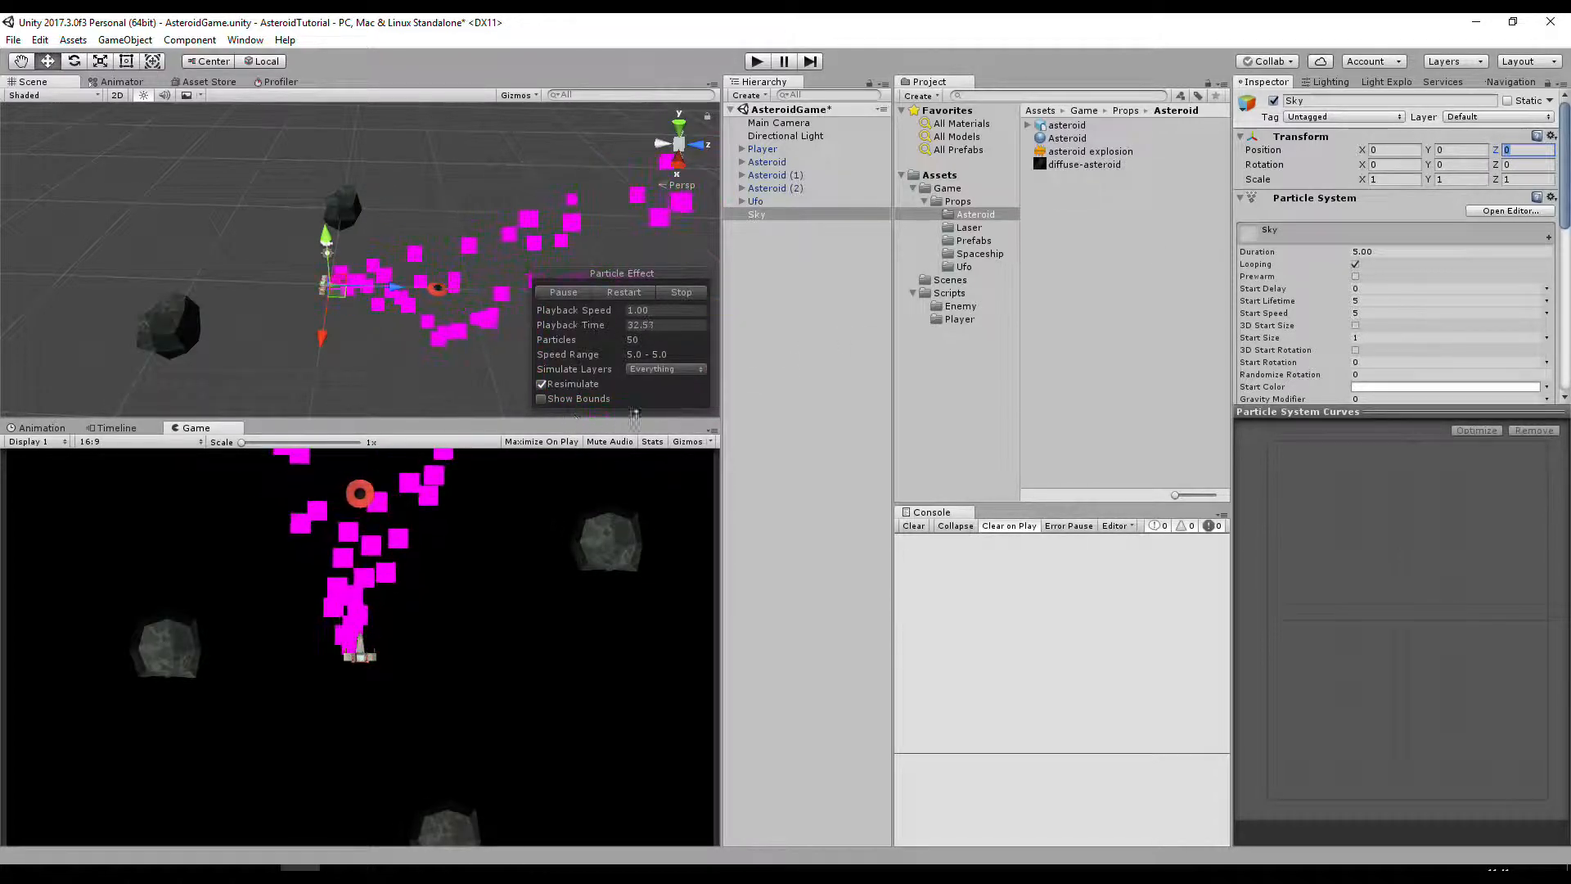
- Examine the Sky particle system's main settings and full module list, switching the Renderer module off and back on
left_click(1309, 234)
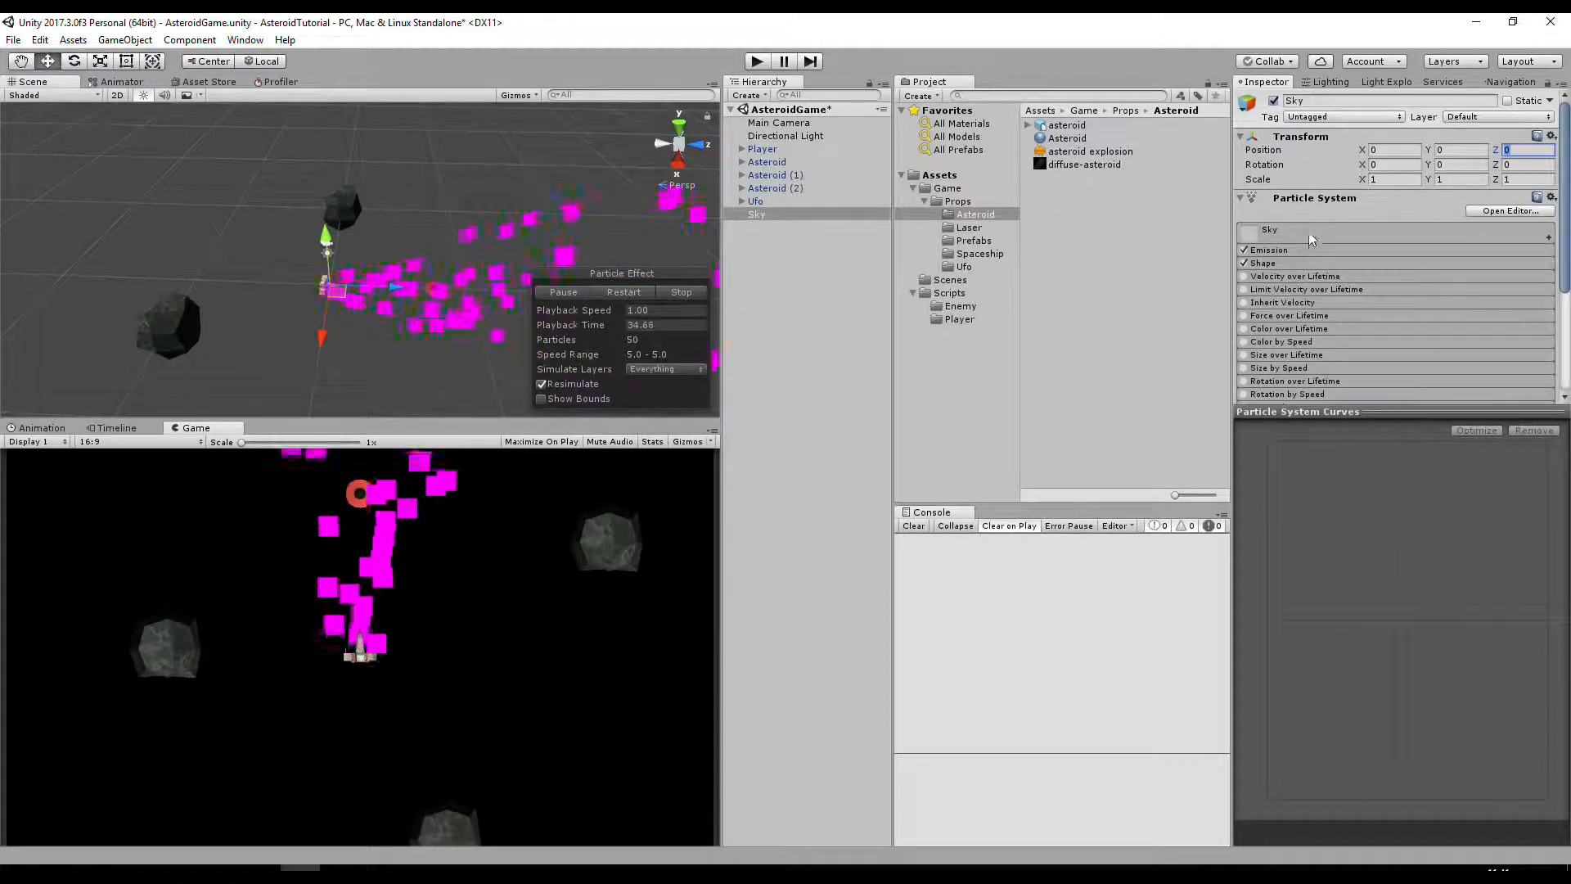
left_click_drag(1375, 411, 1373, 585)
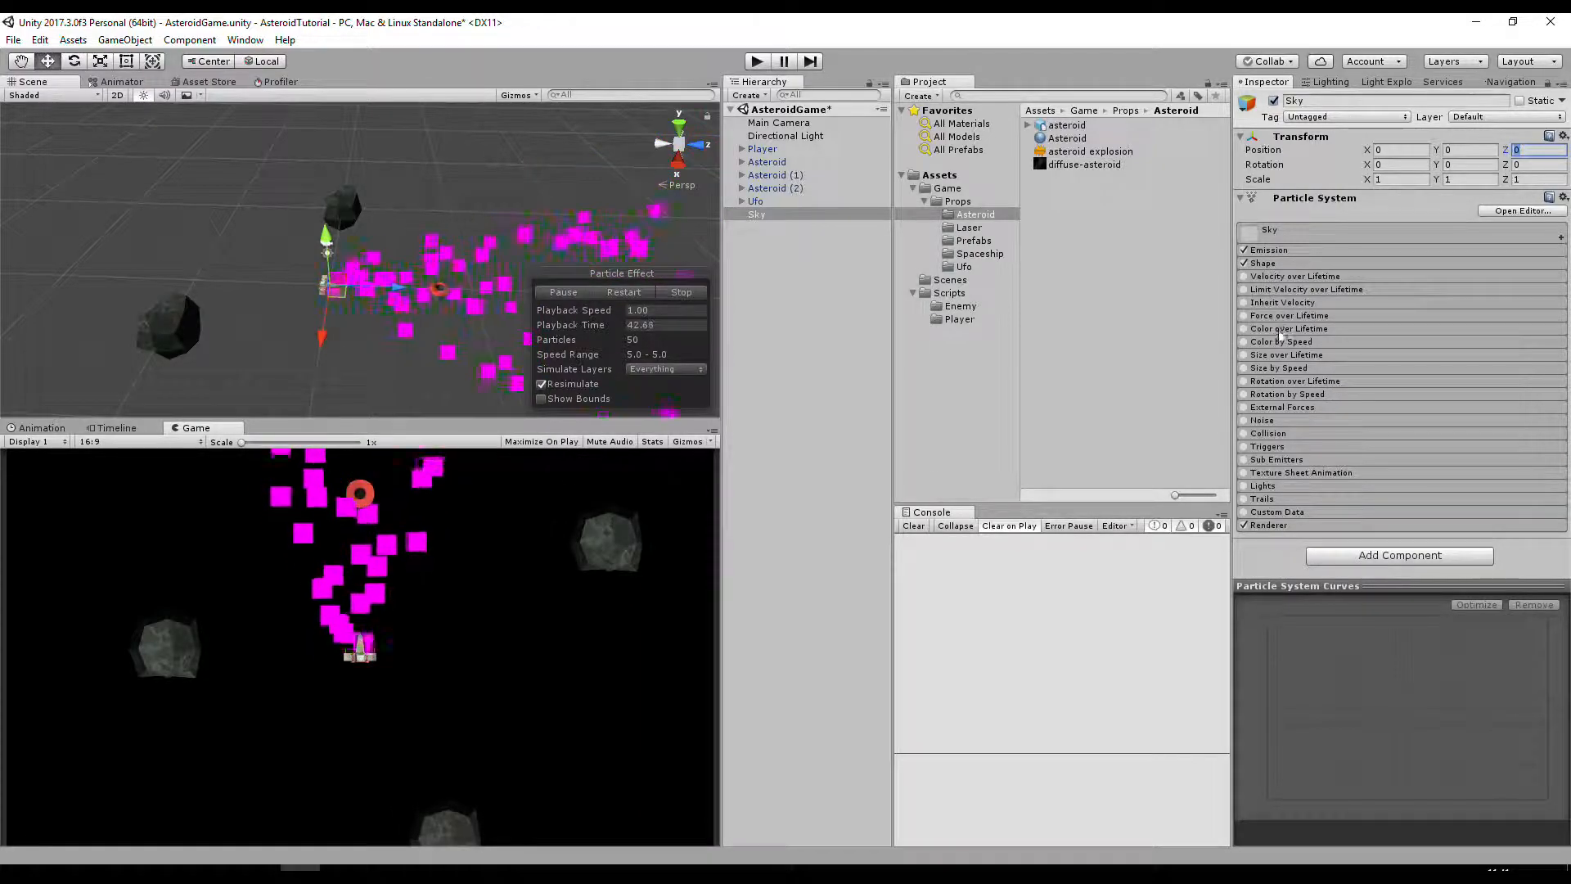
left_click(1284, 369)
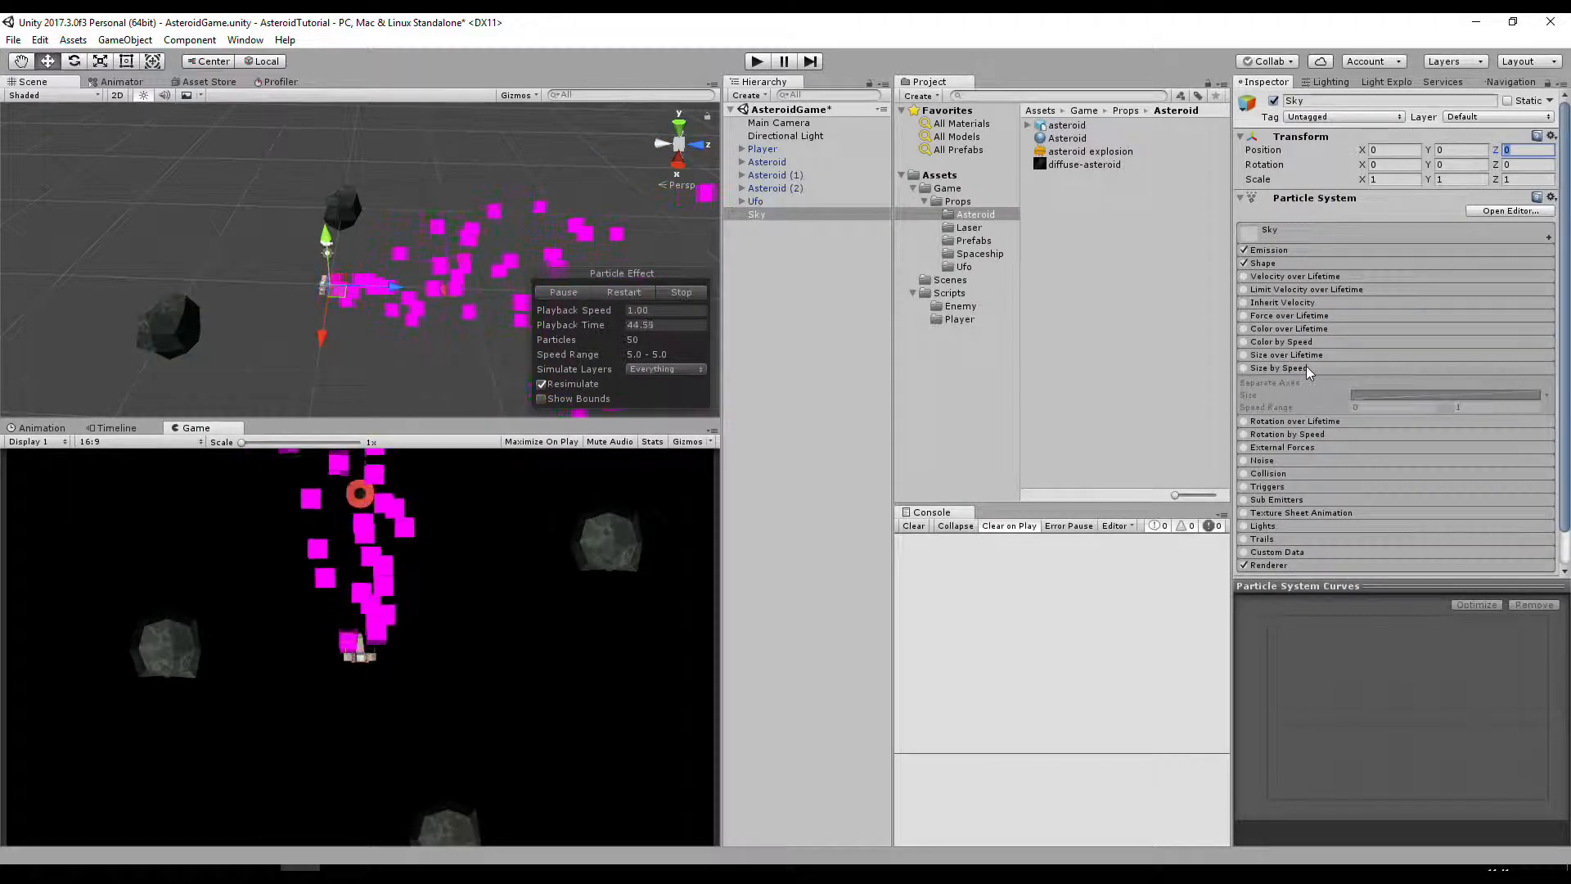
left_click(1306, 367)
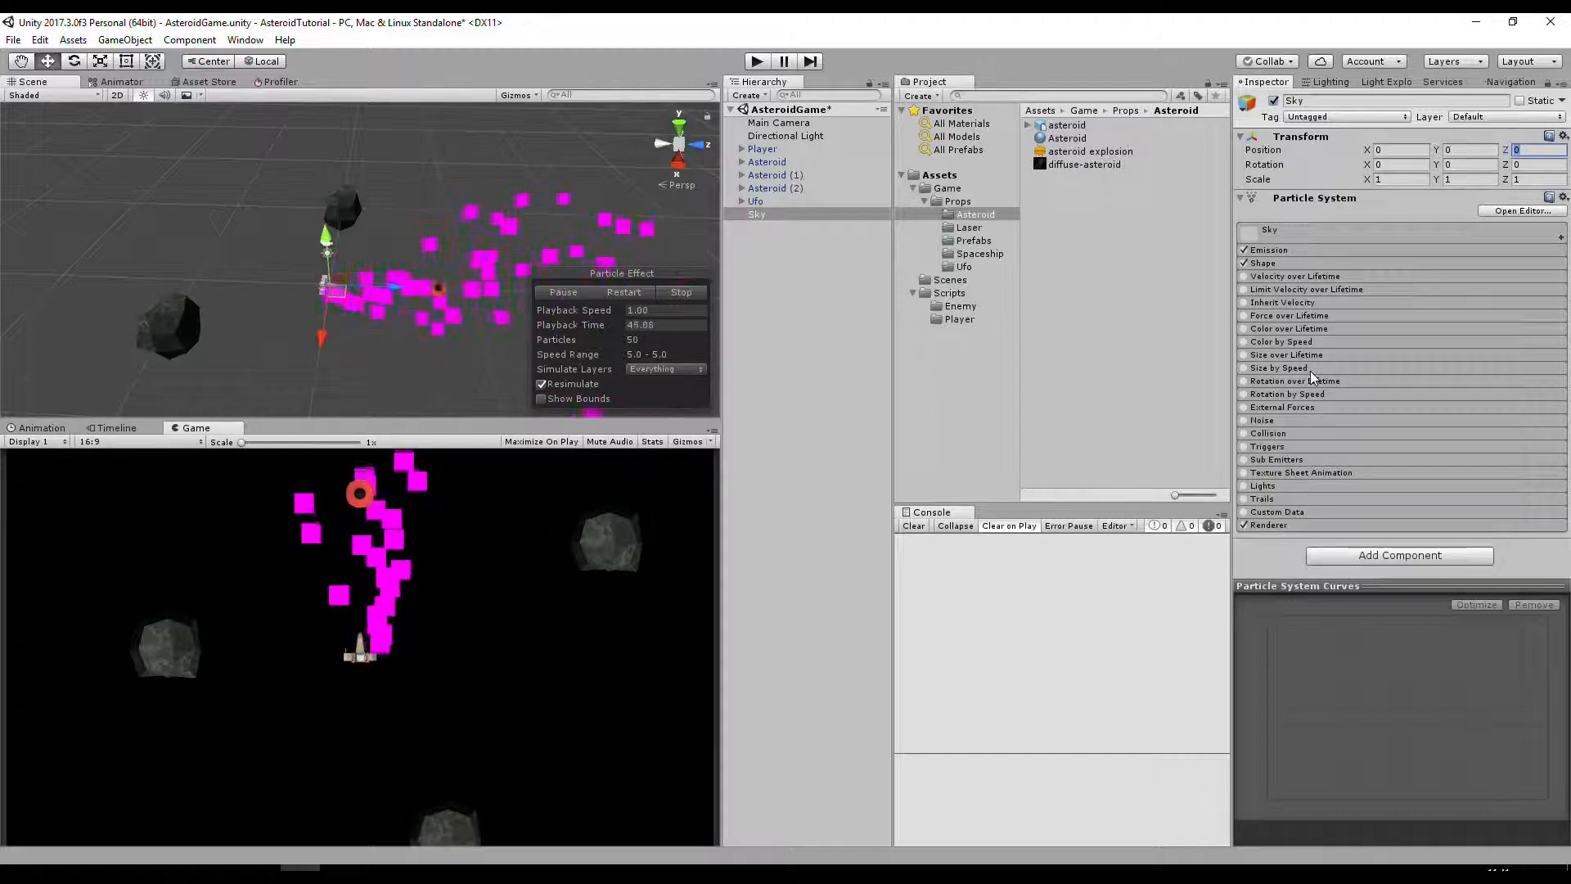
left_click(1300, 233)
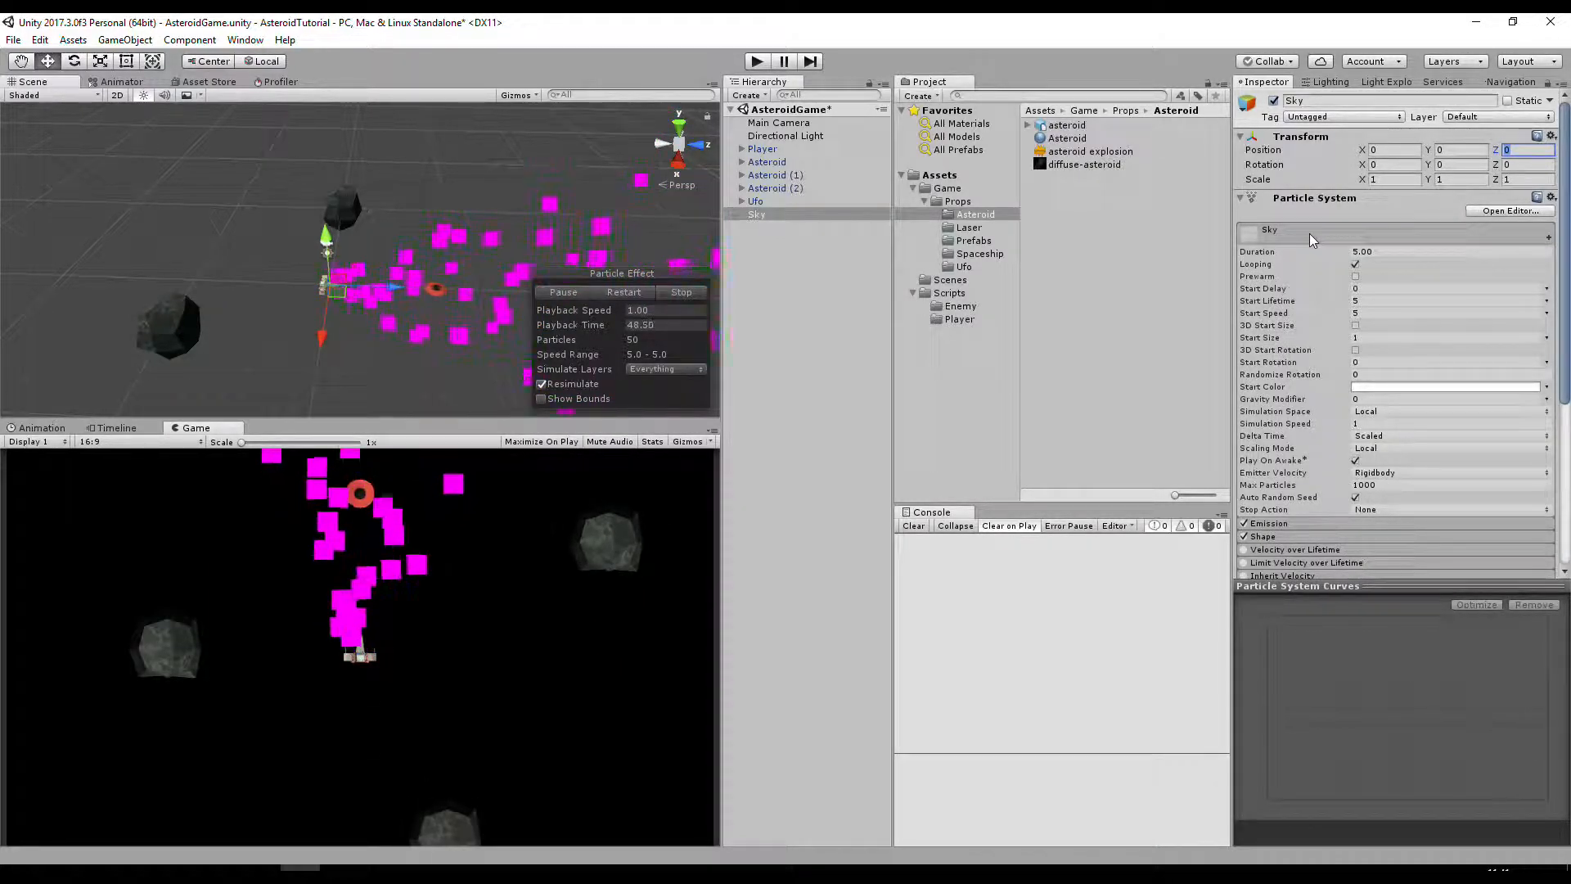
left_click(1308, 234)
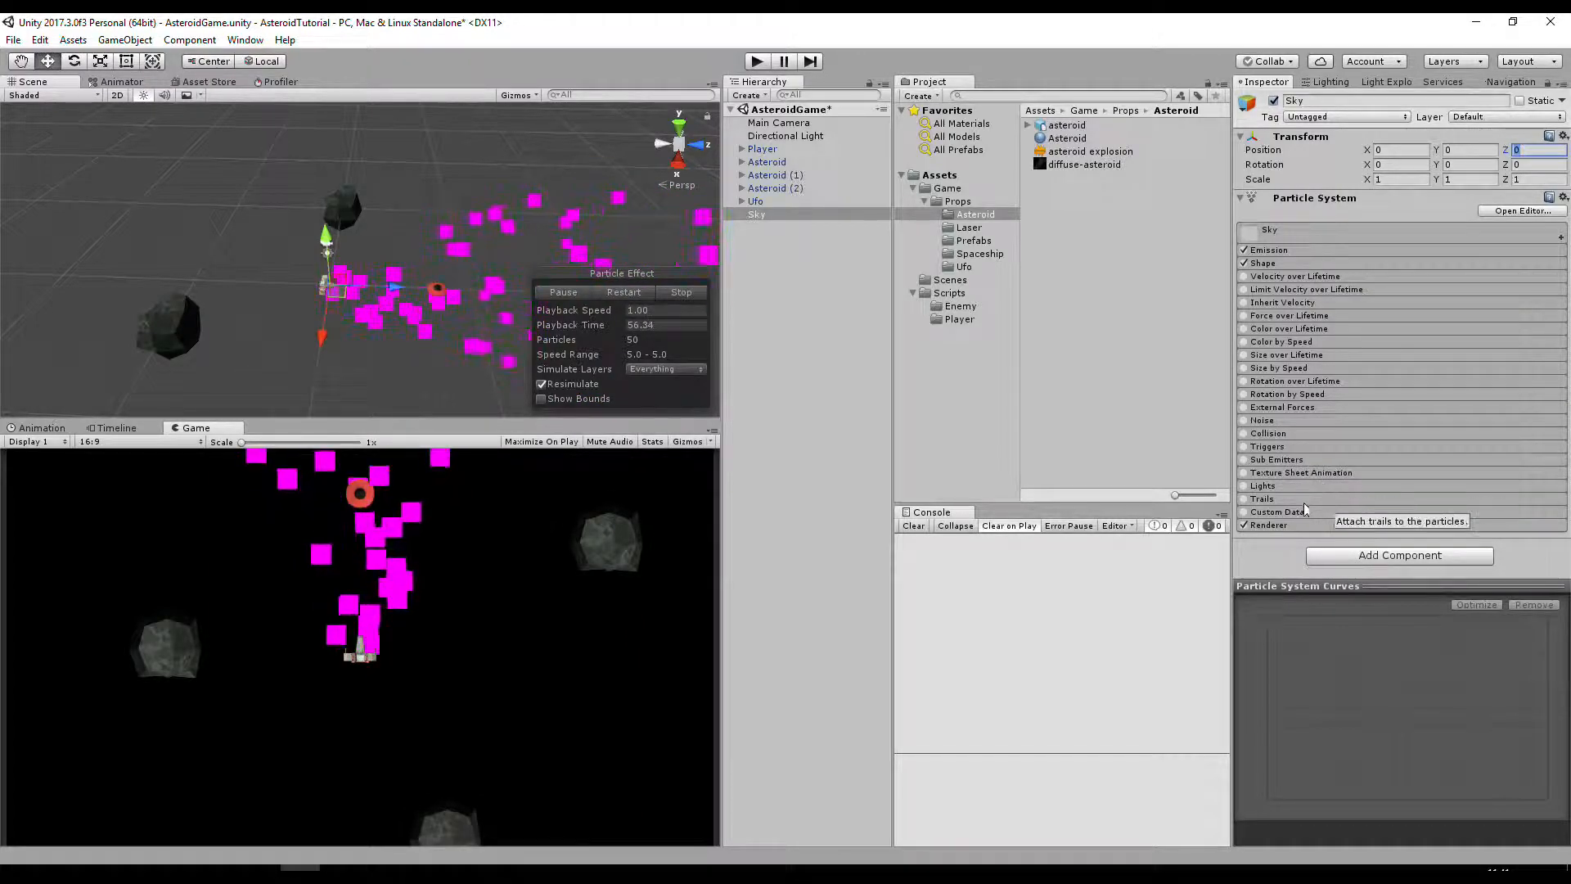
left_click(1245, 524)
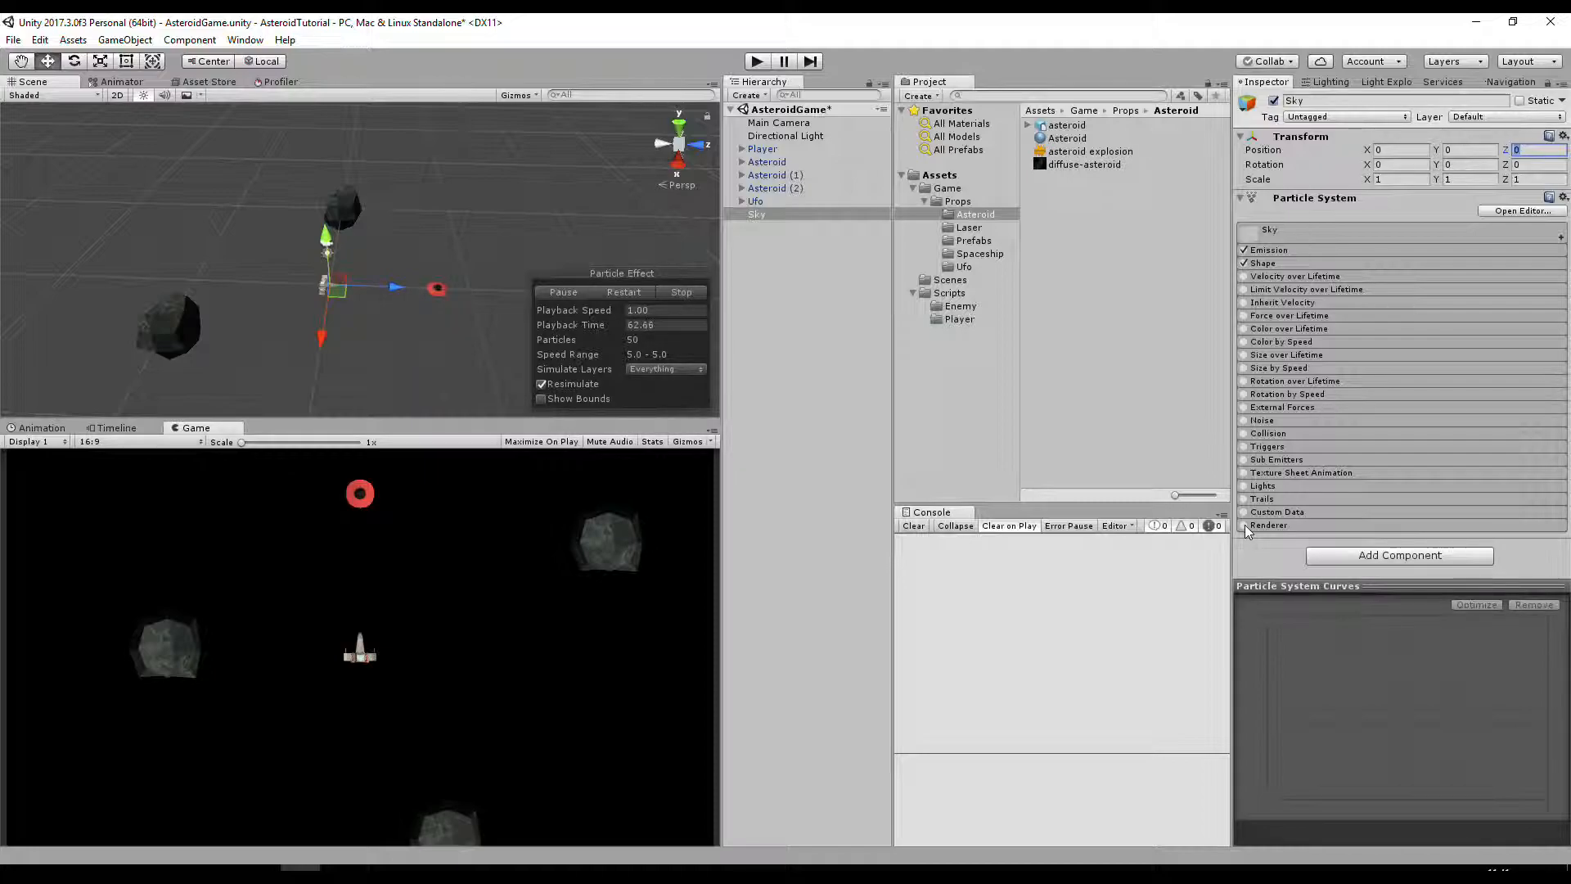
left_click(1244, 524)
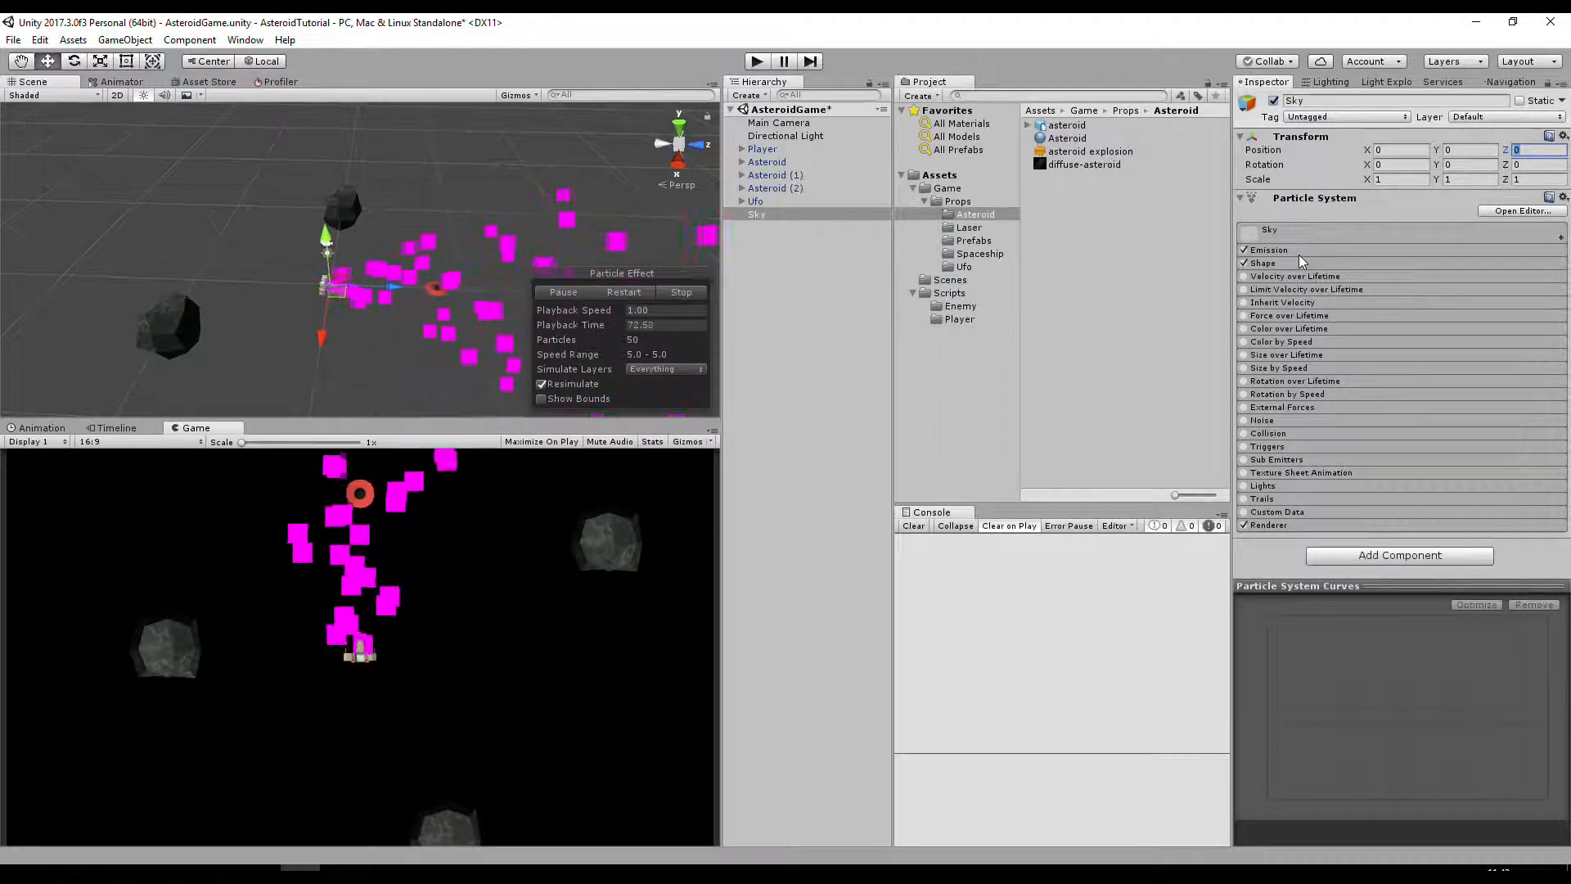
- Set the emitter shape of the Sky particle system to Edge in its Shape module
left_click(1275, 263)
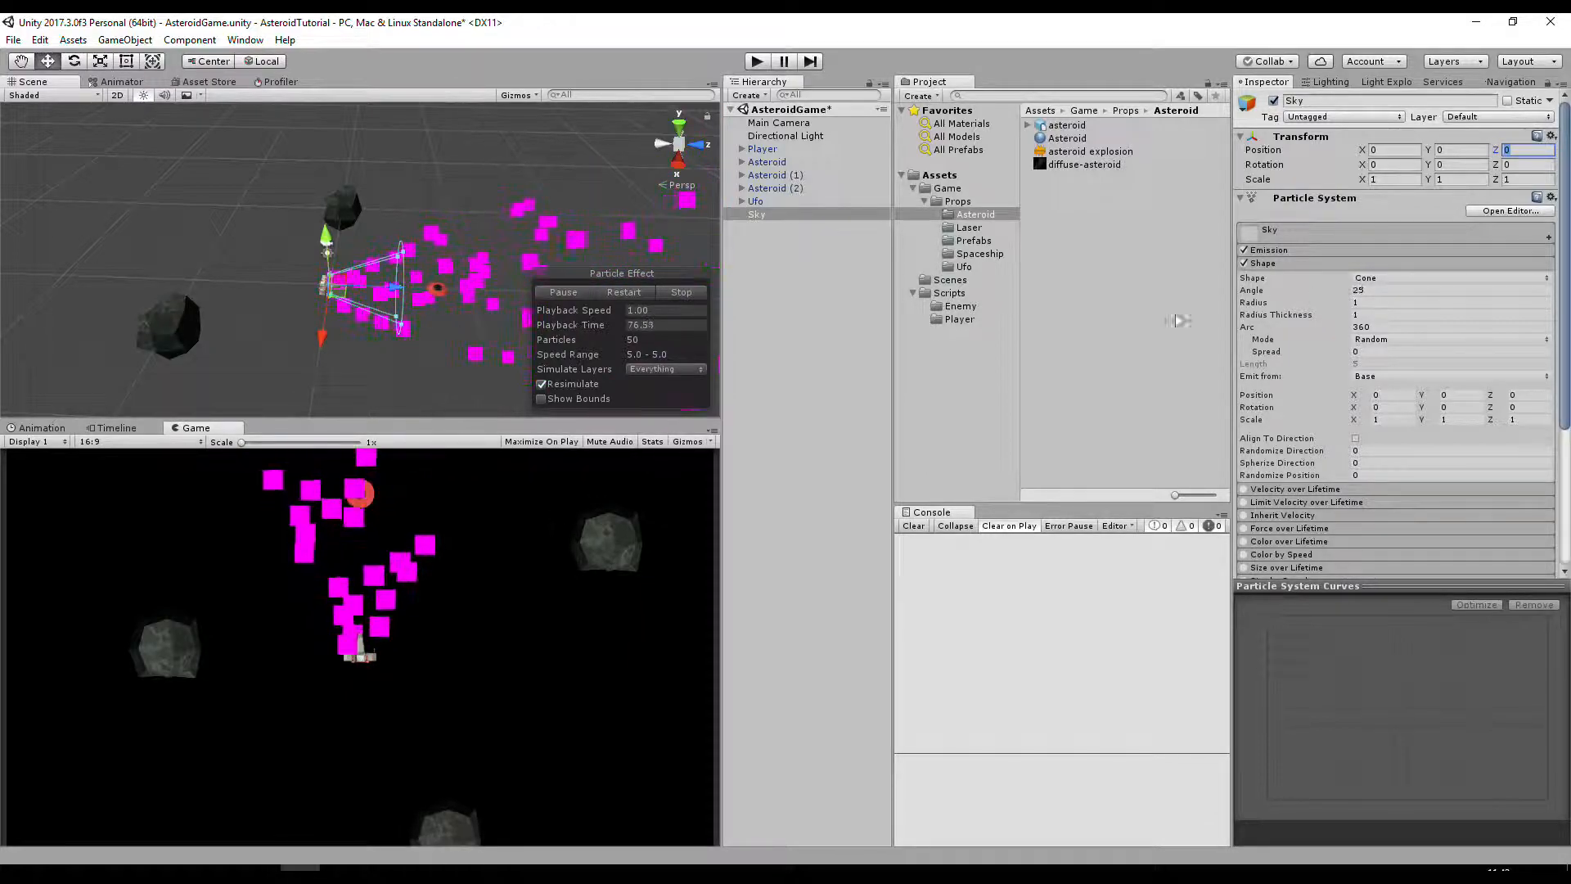
right_click_drag(505, 303, 351, 288)
key("d")
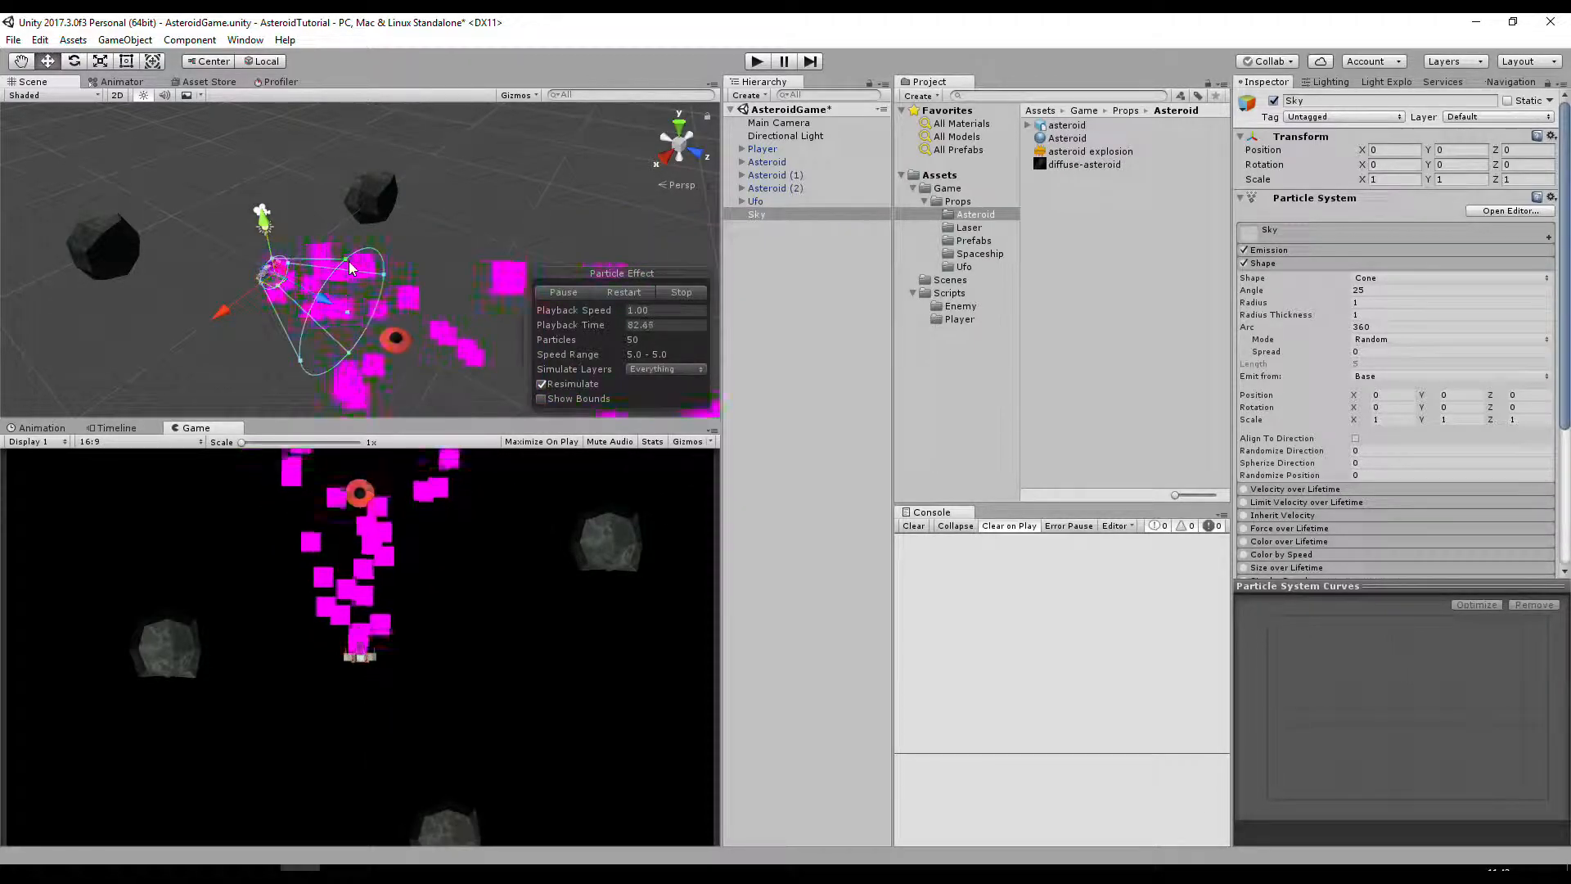
left_click_drag(348, 266, 411, 262)
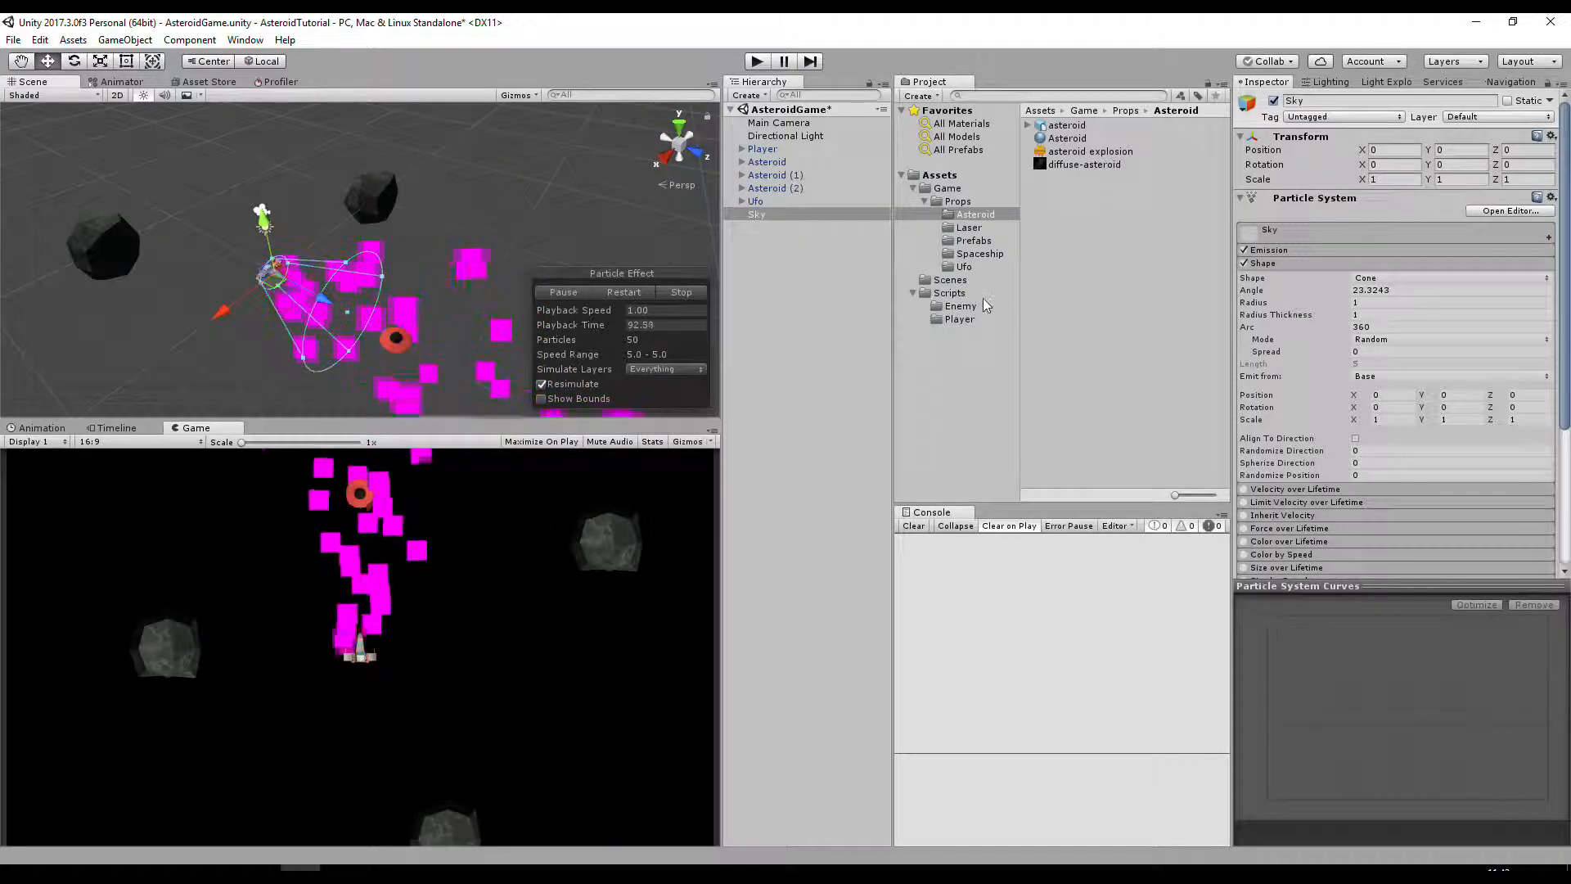
left_click(1378, 276)
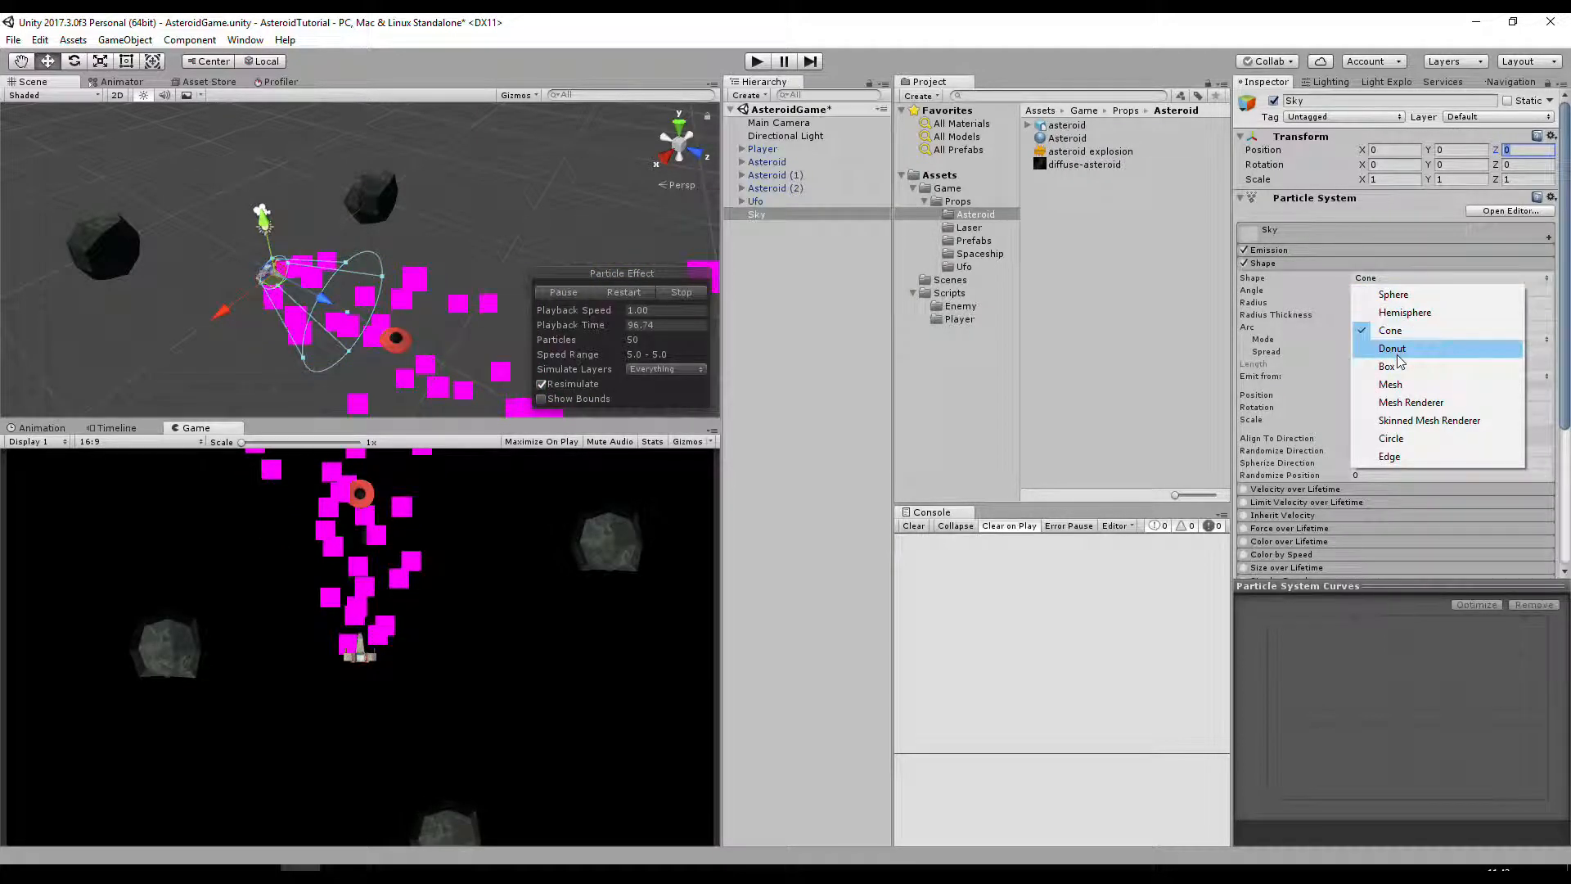
left_click(1390, 456)
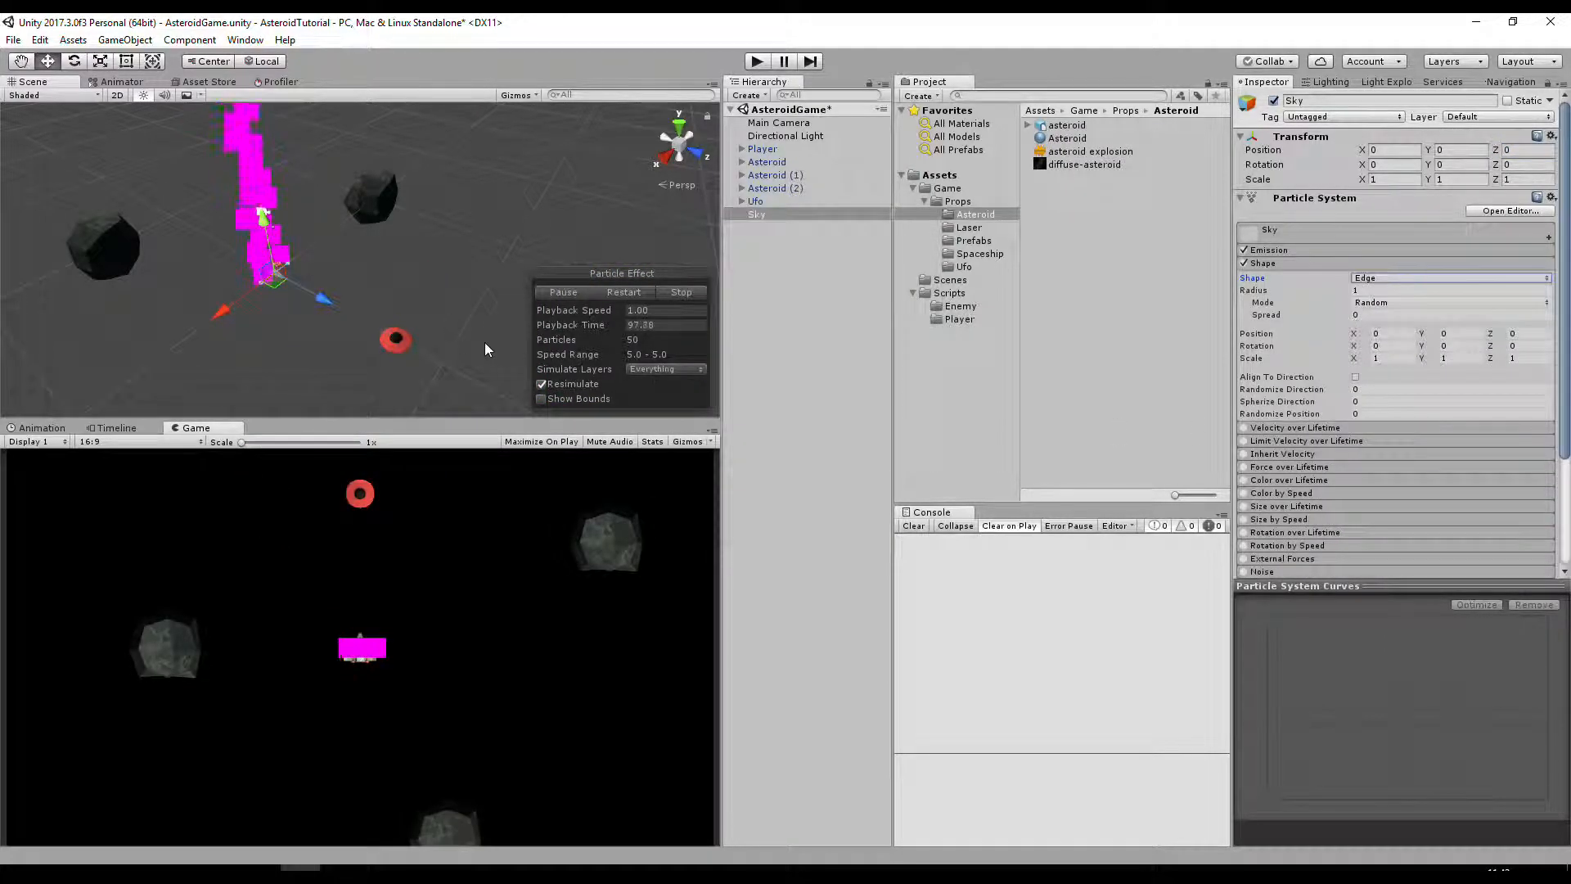
- Rotate the Sky emitter to X 90, Y -180, Z -90 and move it along X to about 20.31
left_click_drag(403, 281, 523, 345, "alt")
left_click_drag(450, 347, 459, 348, "alt")
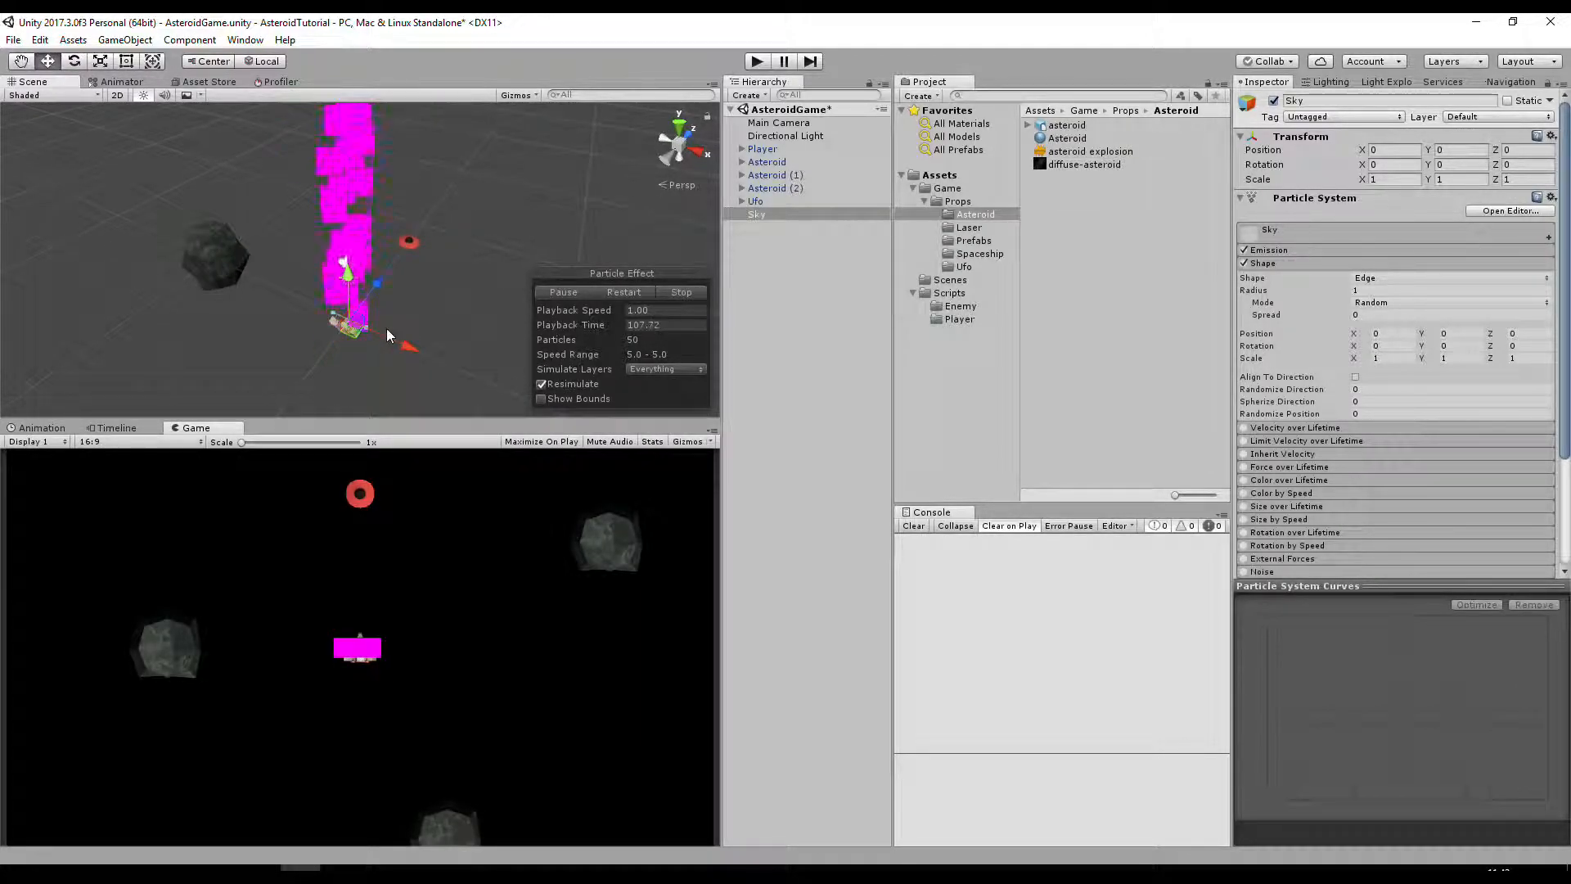
key("e")
left_click_drag(355, 378, 567, 306)
left_click_drag(442, 329, 544, 327, "alt")
left_click_drag(357, 315, 318, 361)
key("w")
left_click_drag(247, 314, 576, 322)
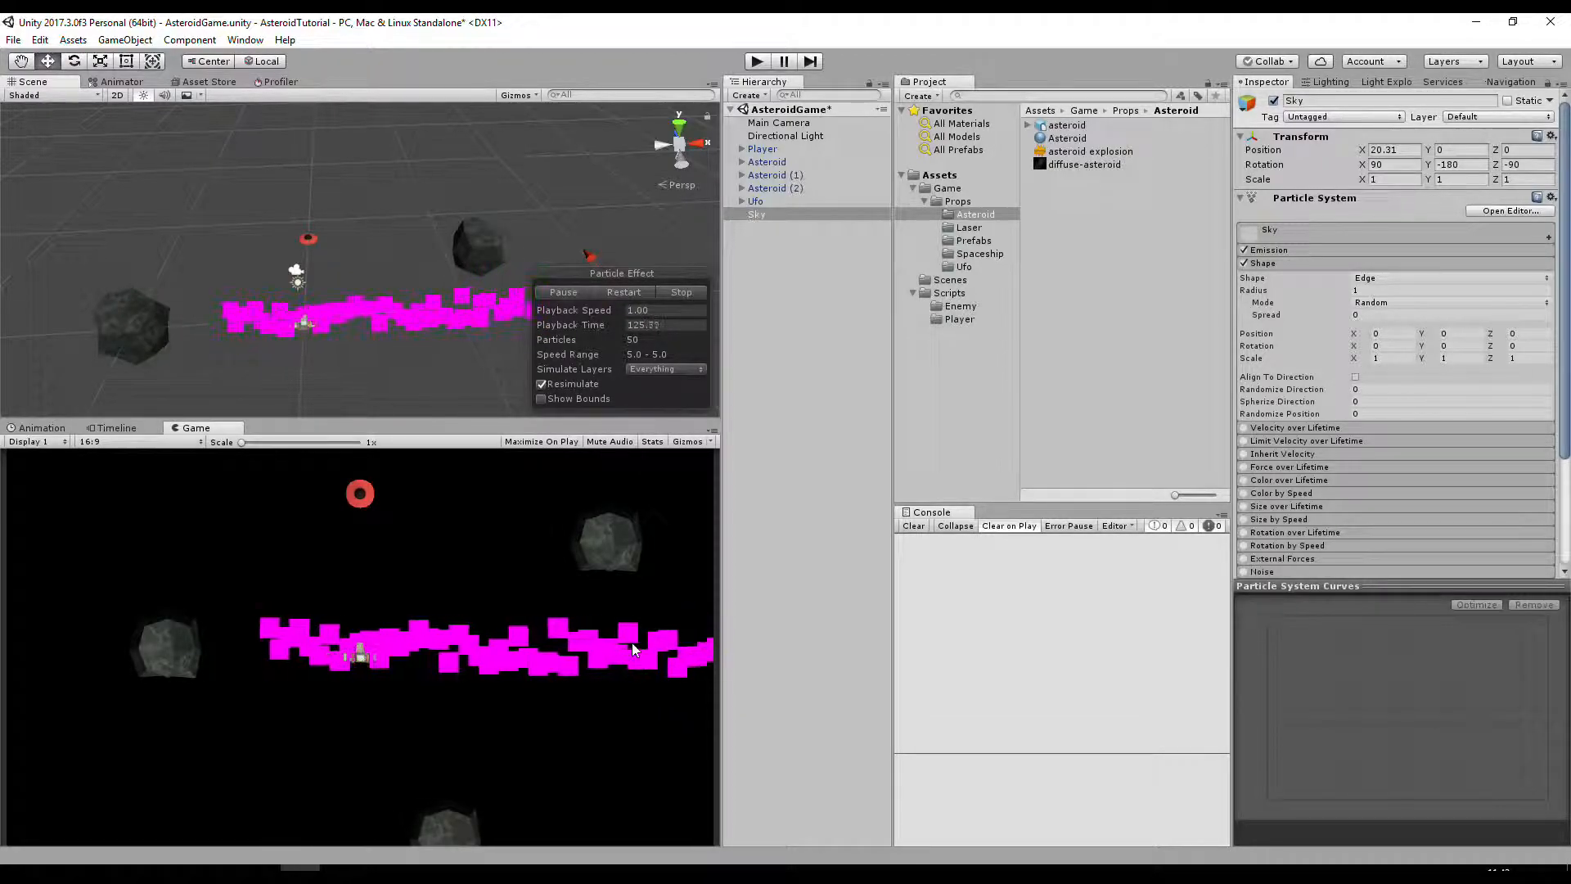
- Set the edge emitter's radius to 13 so the particles span the play area
left_click_drag(372, 369, 510, 372, "alt")
right_click_drag(510, 373, 604, 340)
key("w")
left_click_drag(416, 265, 730, 356)
right_click_drag(392, 305, 205, 316)
key("s")
left_click(1402, 290)
type("13")
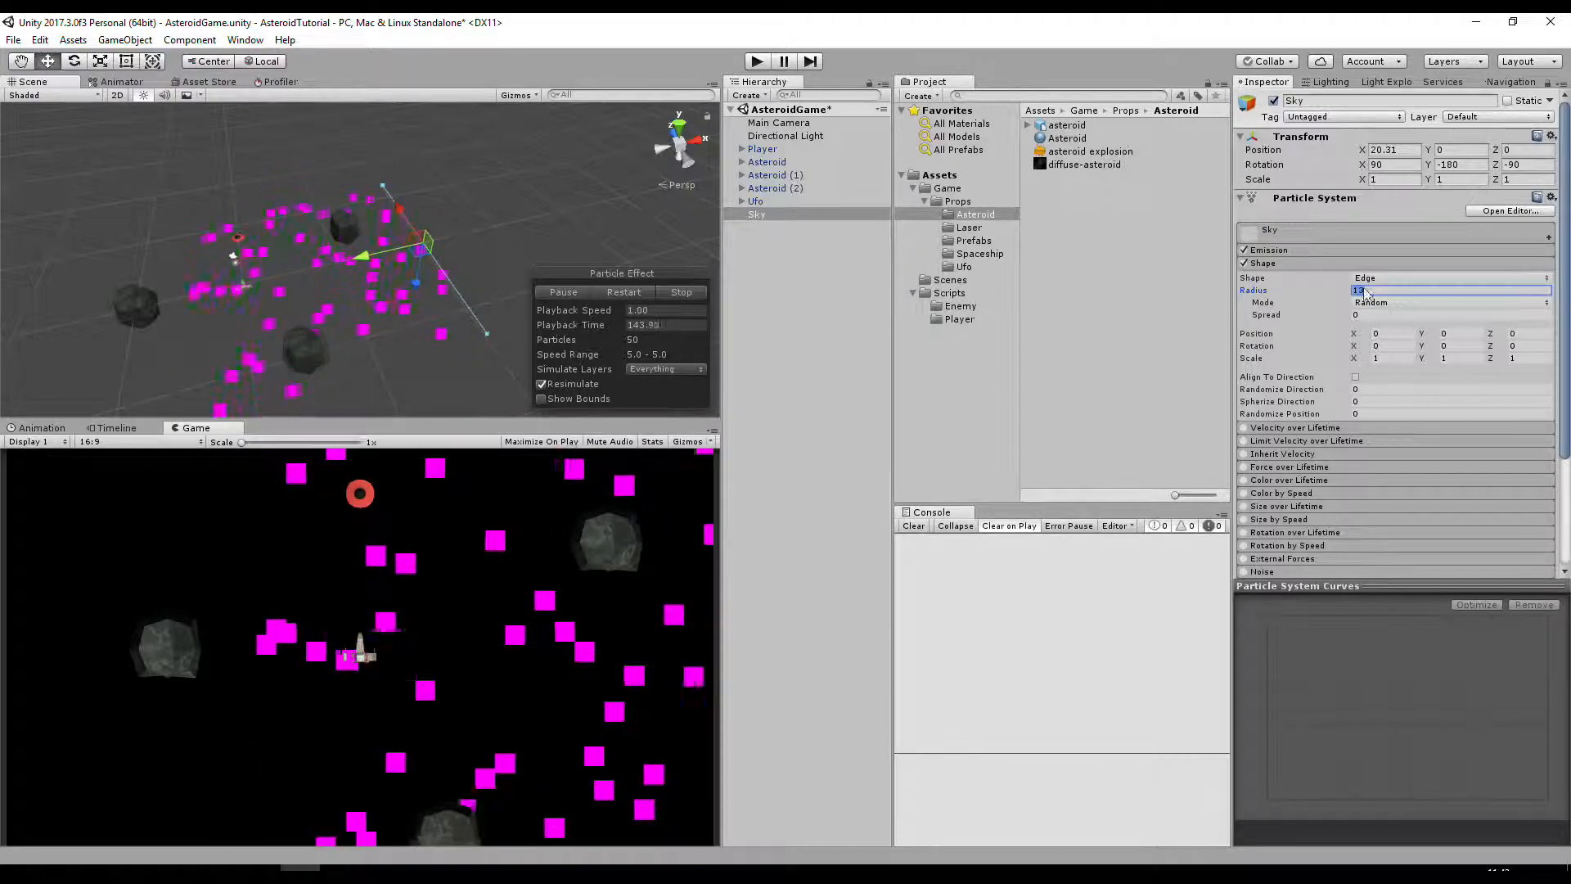
left_click(1290, 263)
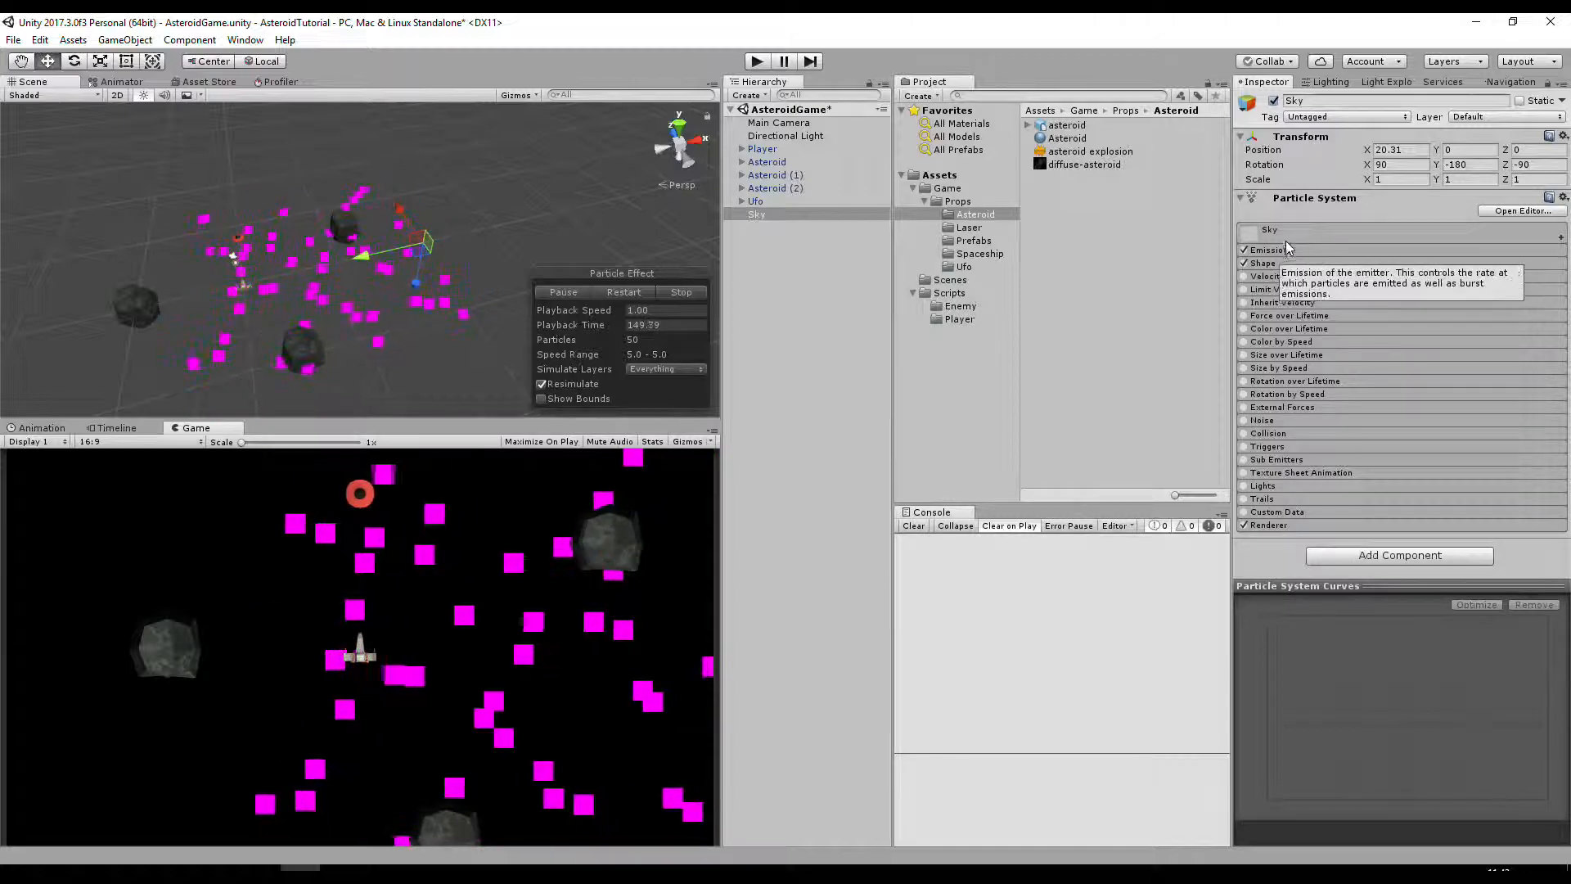
- Enable Prewarm in the Sky particle system's main settings
left_click(1286, 229)
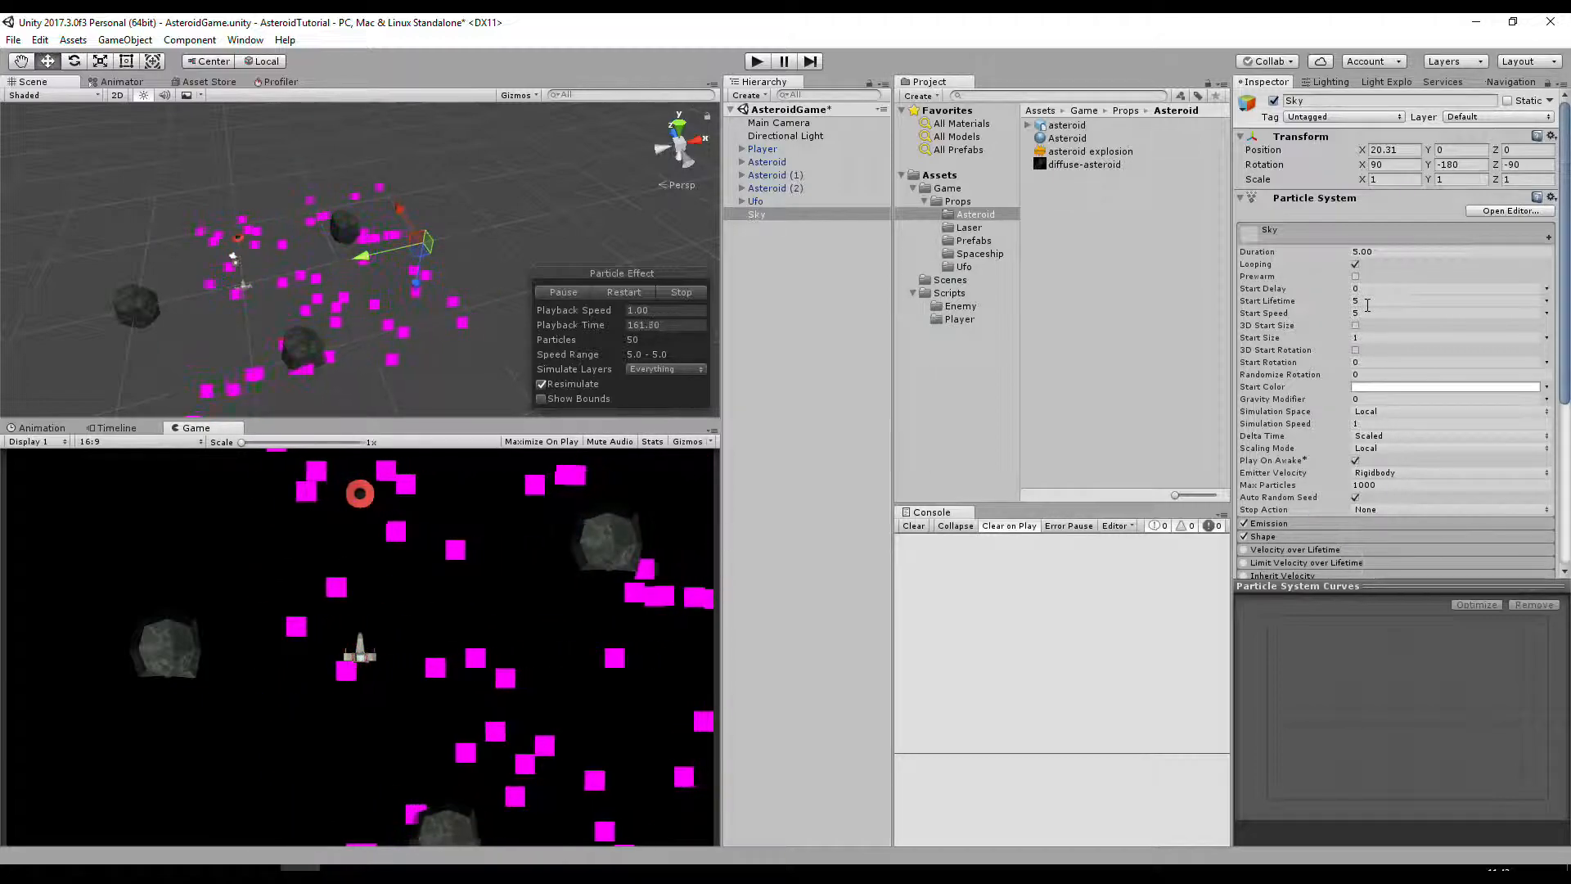
left_click(1374, 253)
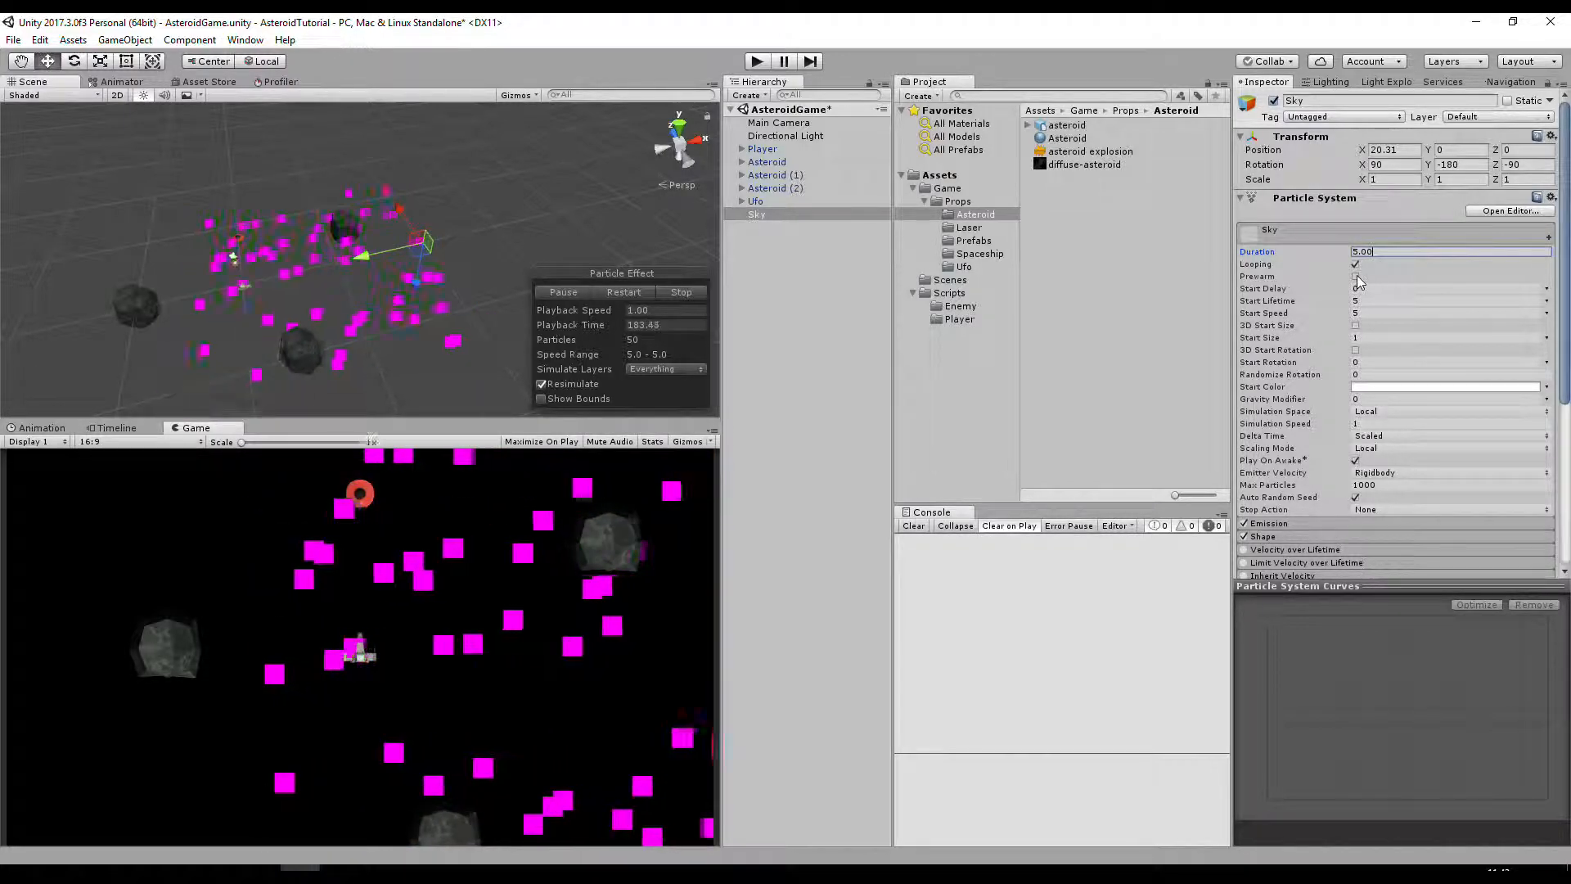
left_click(1356, 277)
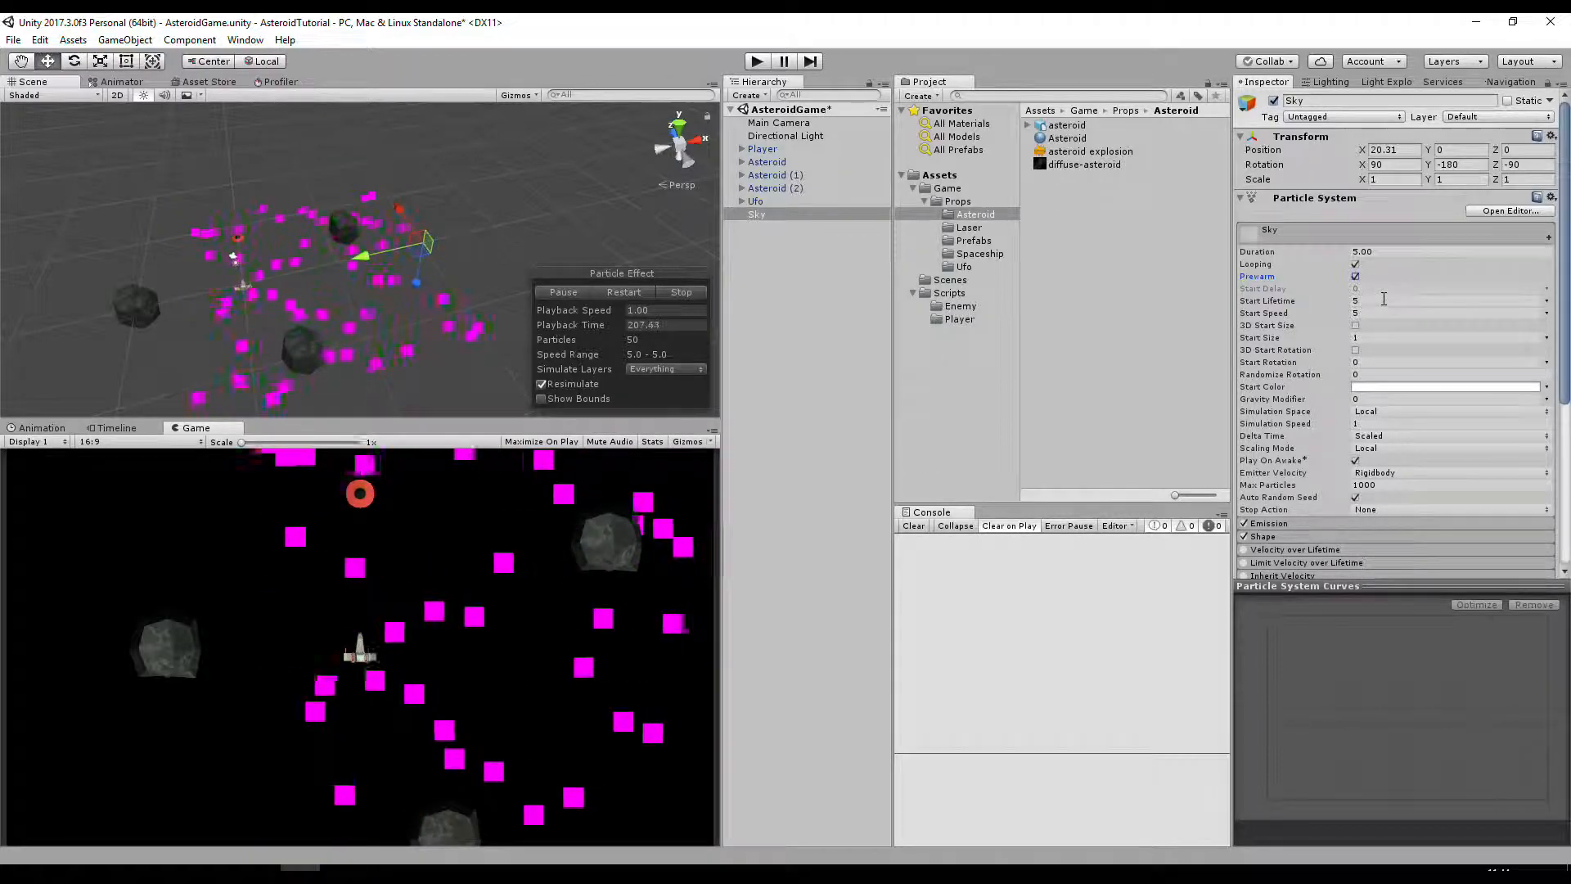
- Make the Start Speed random between two constants, 0.6 and 1.5
scroll(1384, 299, "down", 1)
scroll(1384, 299, "down", 1)
scroll(1382, 298, "up", 2)
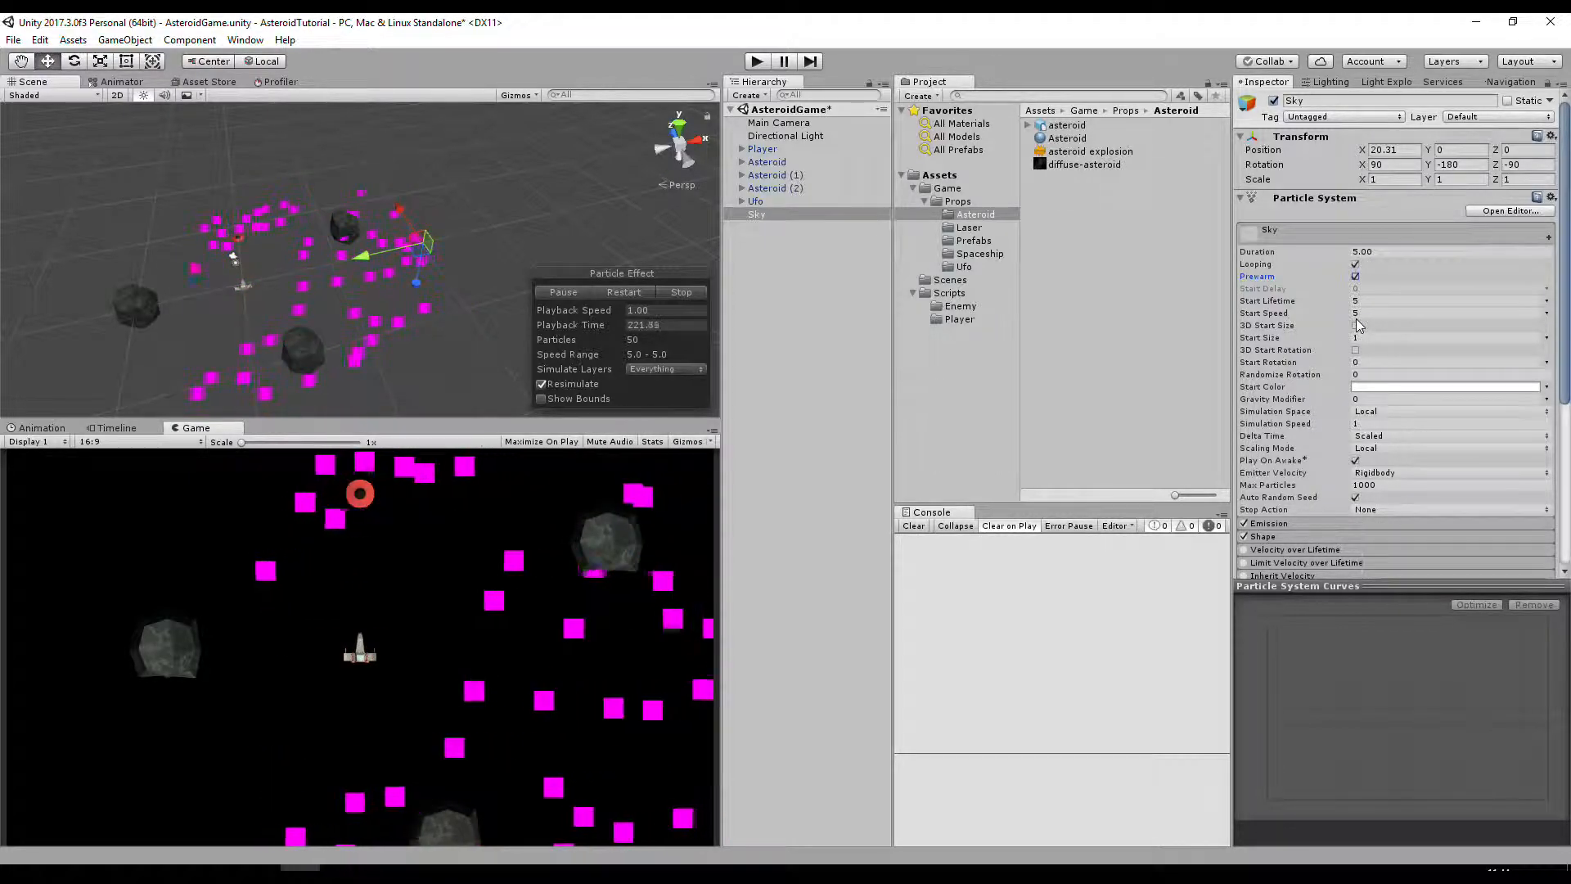
scroll(1357, 318, "down", 3)
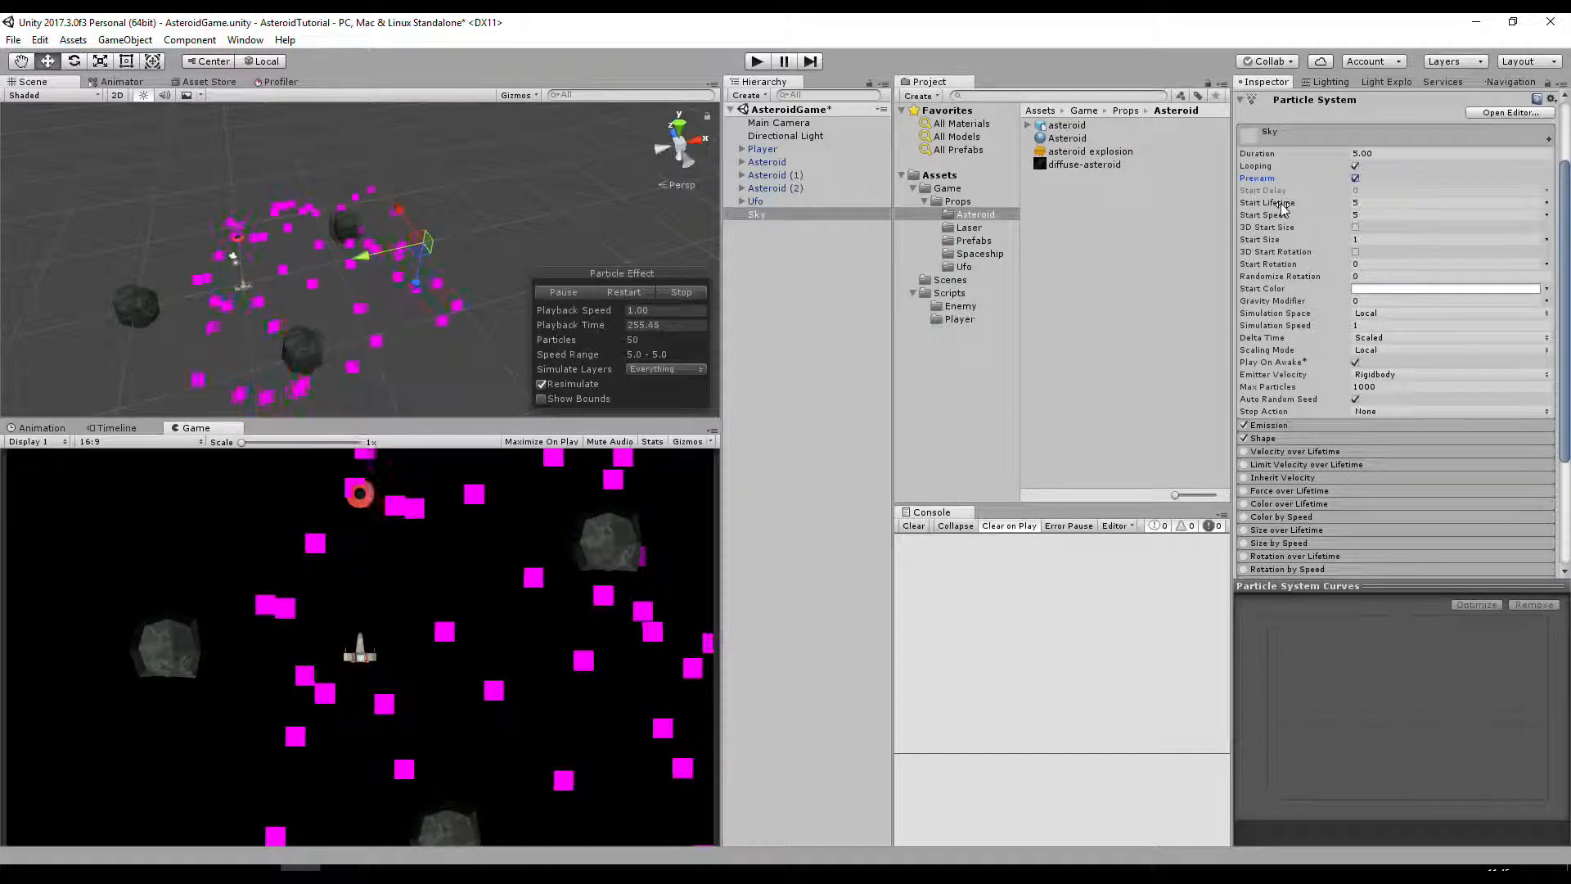
left_click(1547, 217)
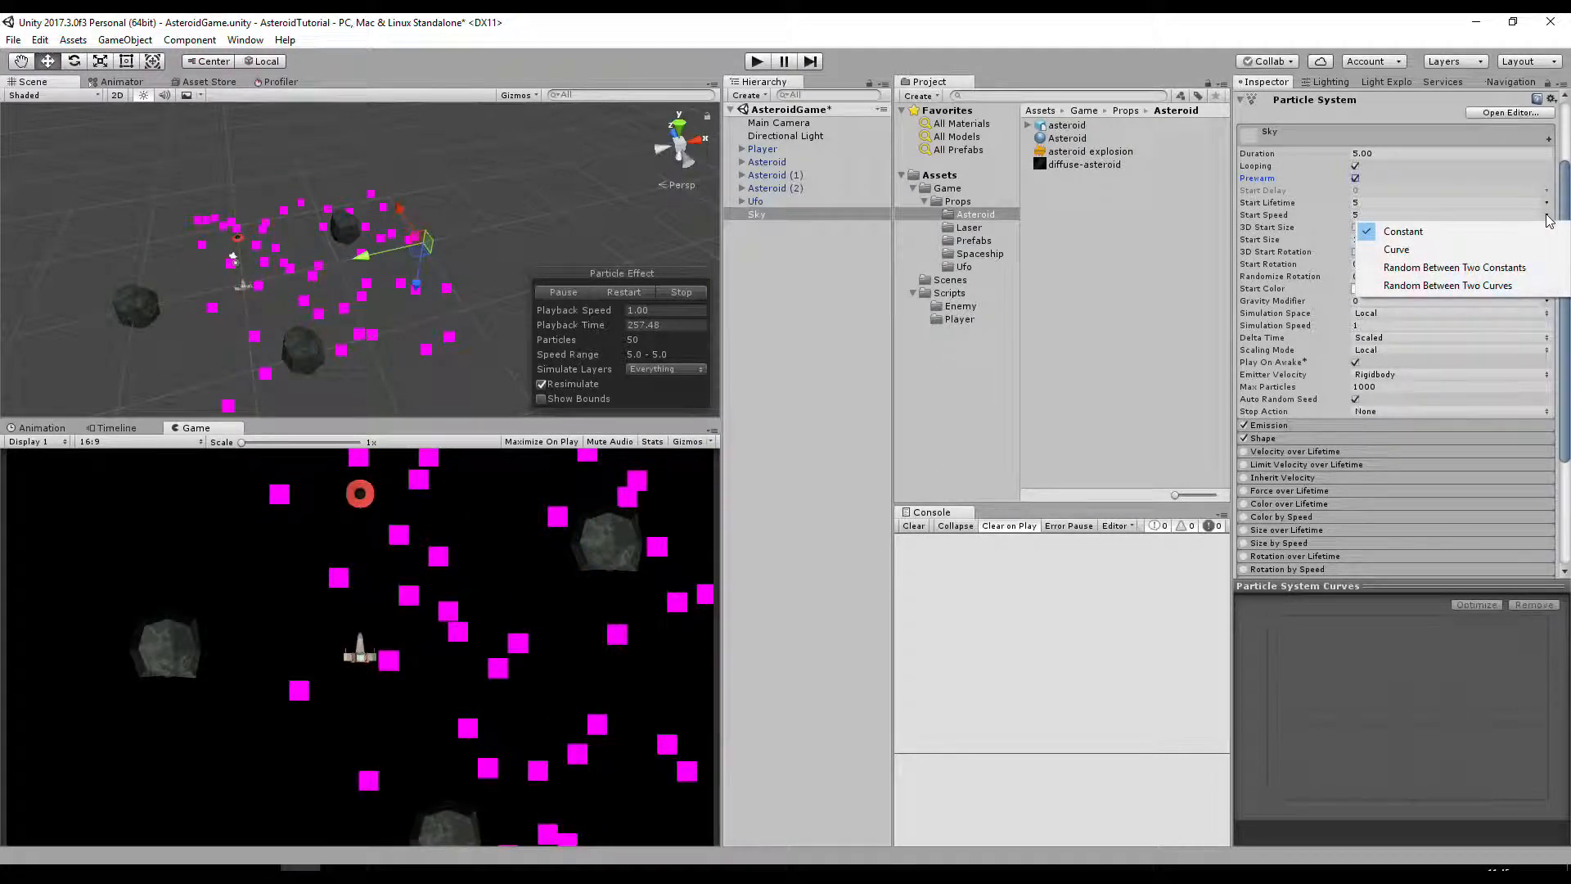
left_click(1464, 269)
left_click(1411, 215)
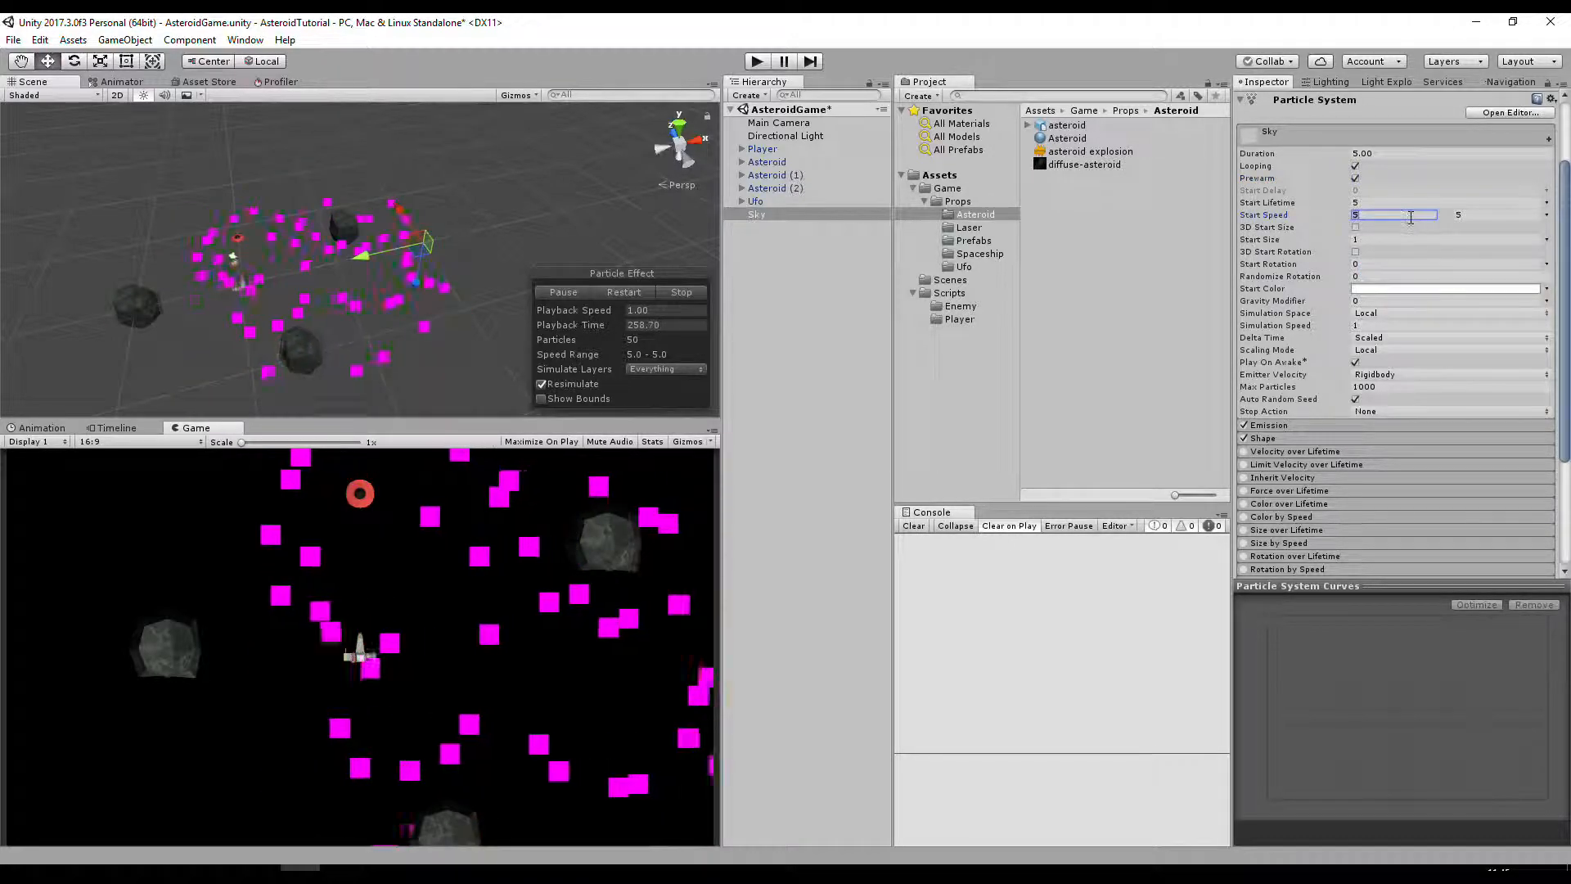
type(".8")
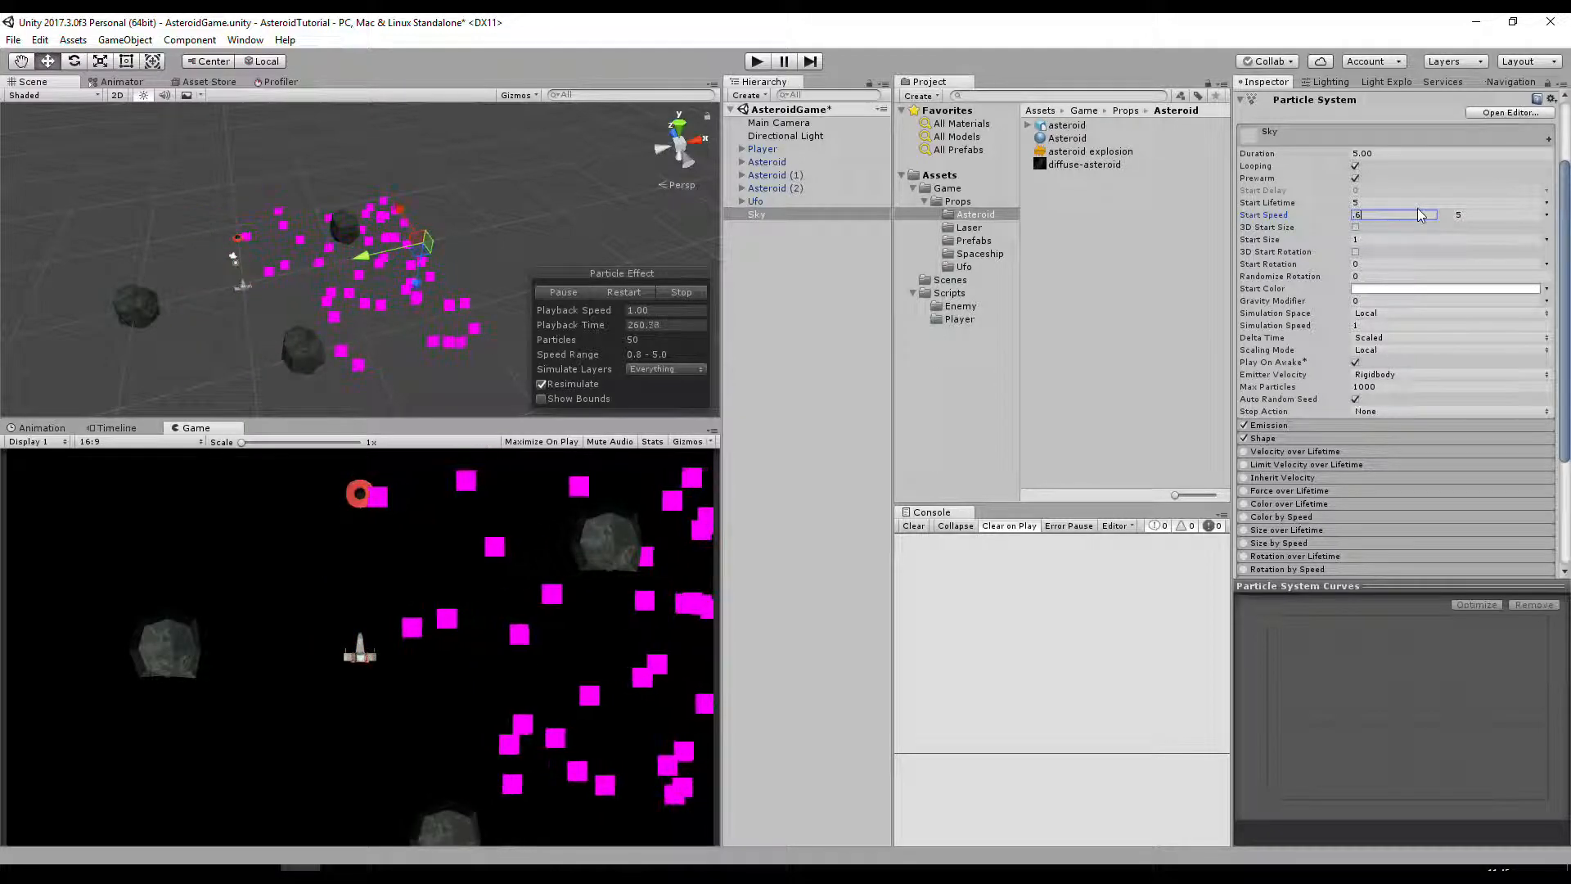
key("Tab")
type("1.5")
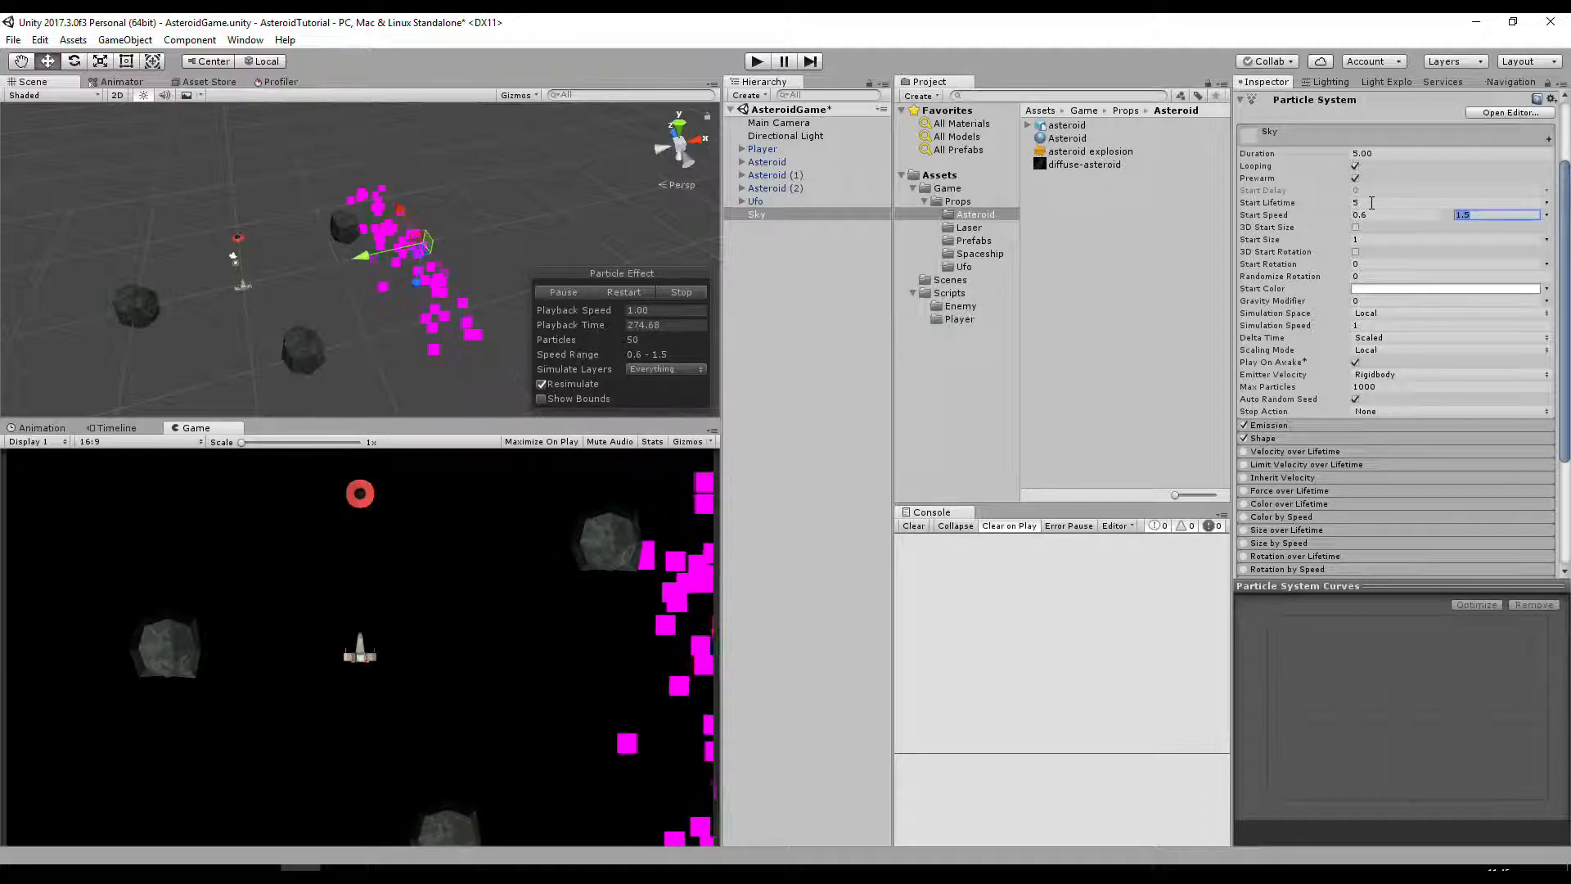
- Set the particles' Start Lifetime to 50 and the system's Duration to 50
left_click(1362, 204)
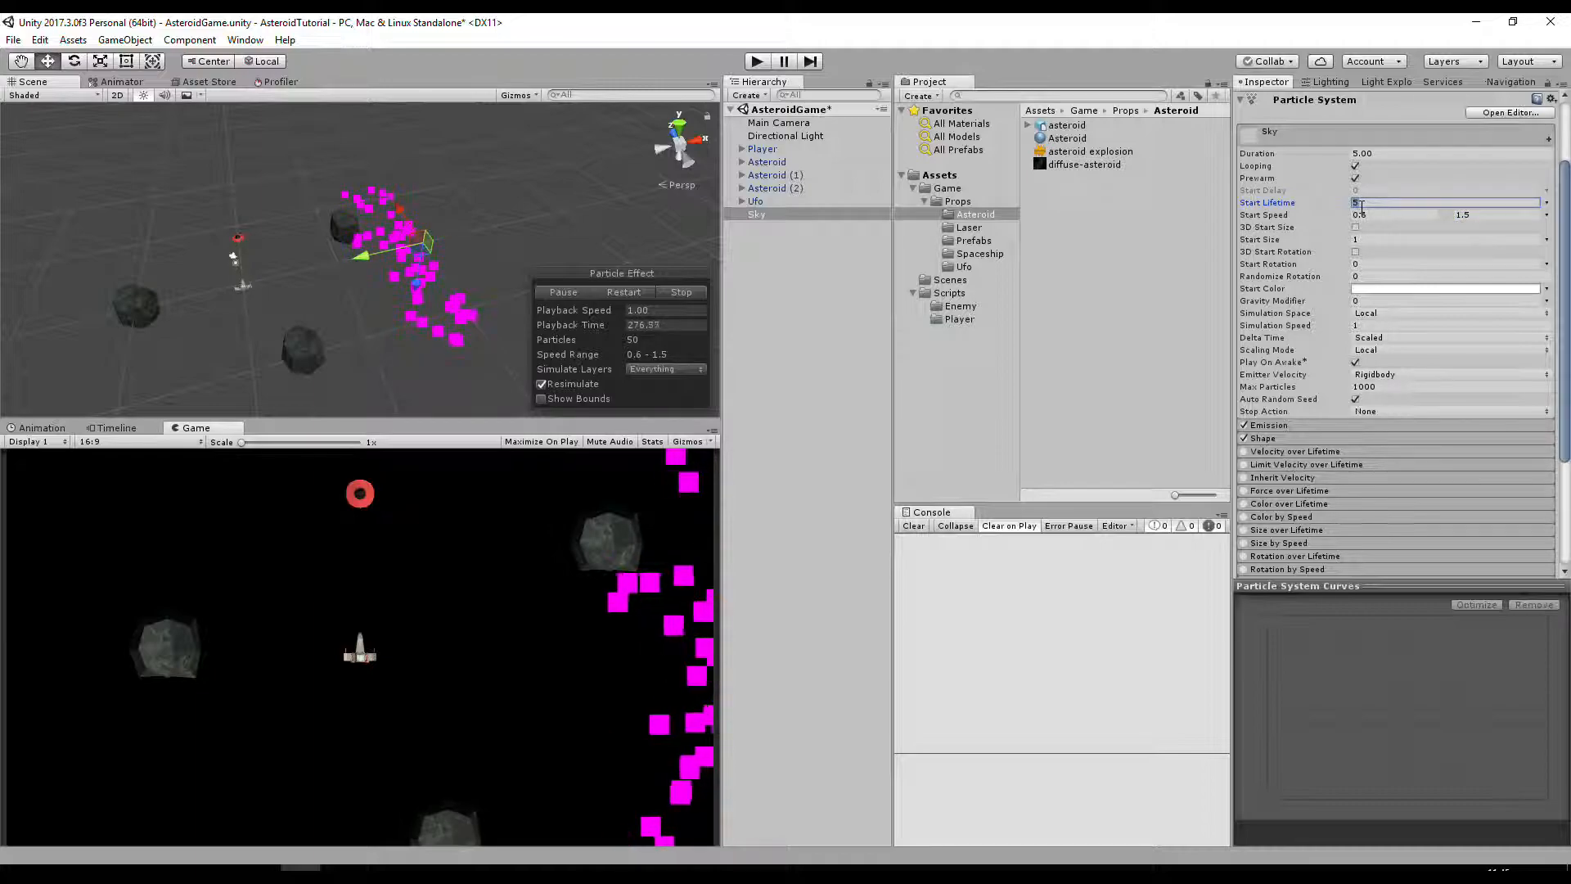
type("50")
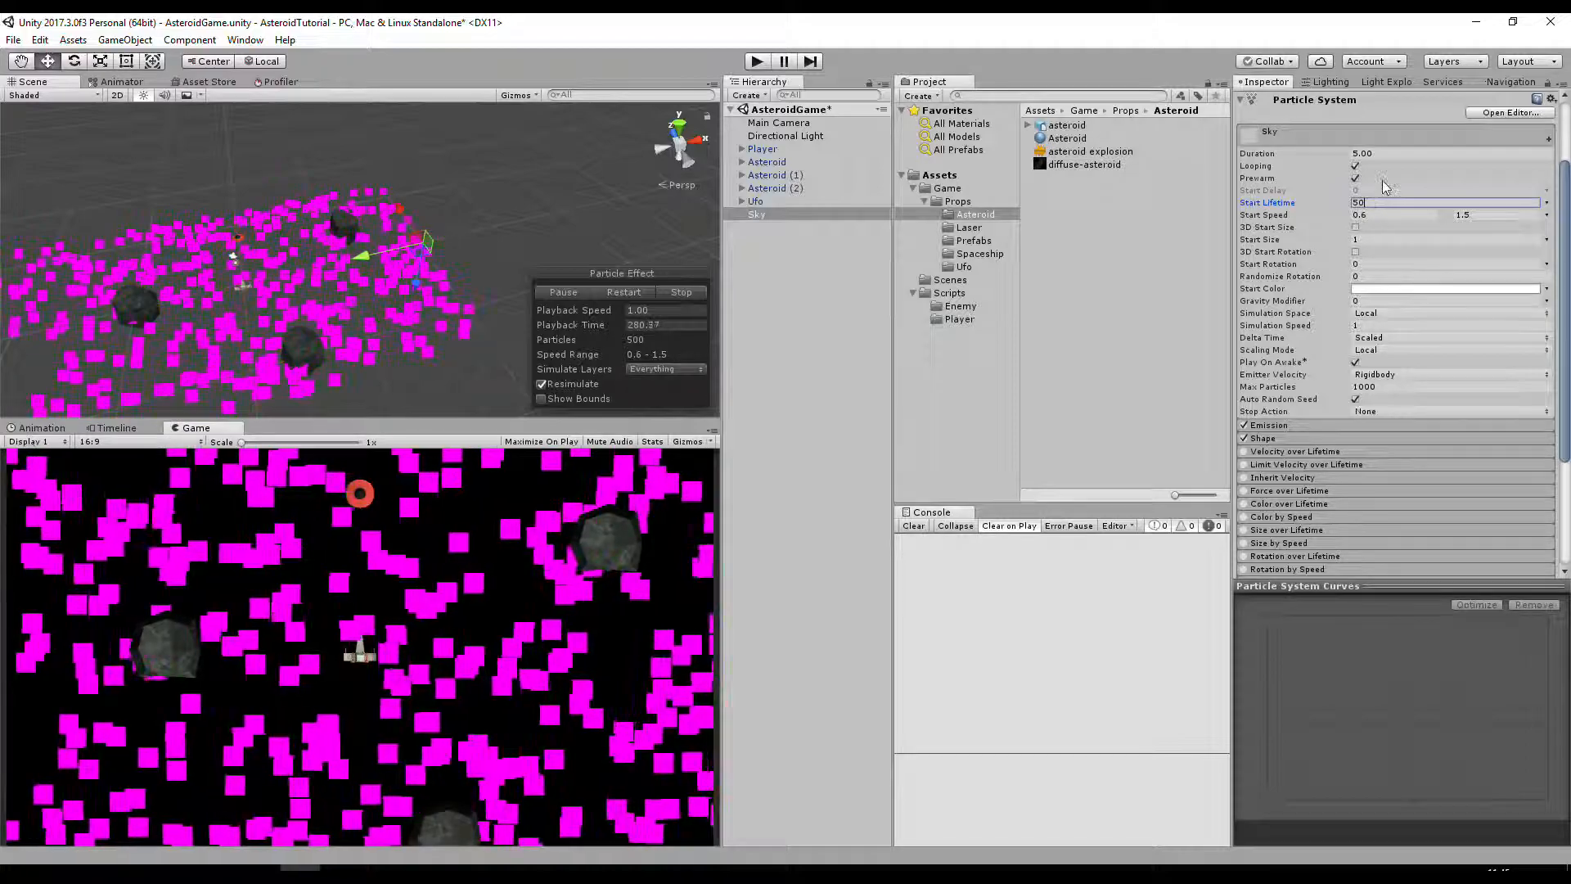
left_click(1383, 153)
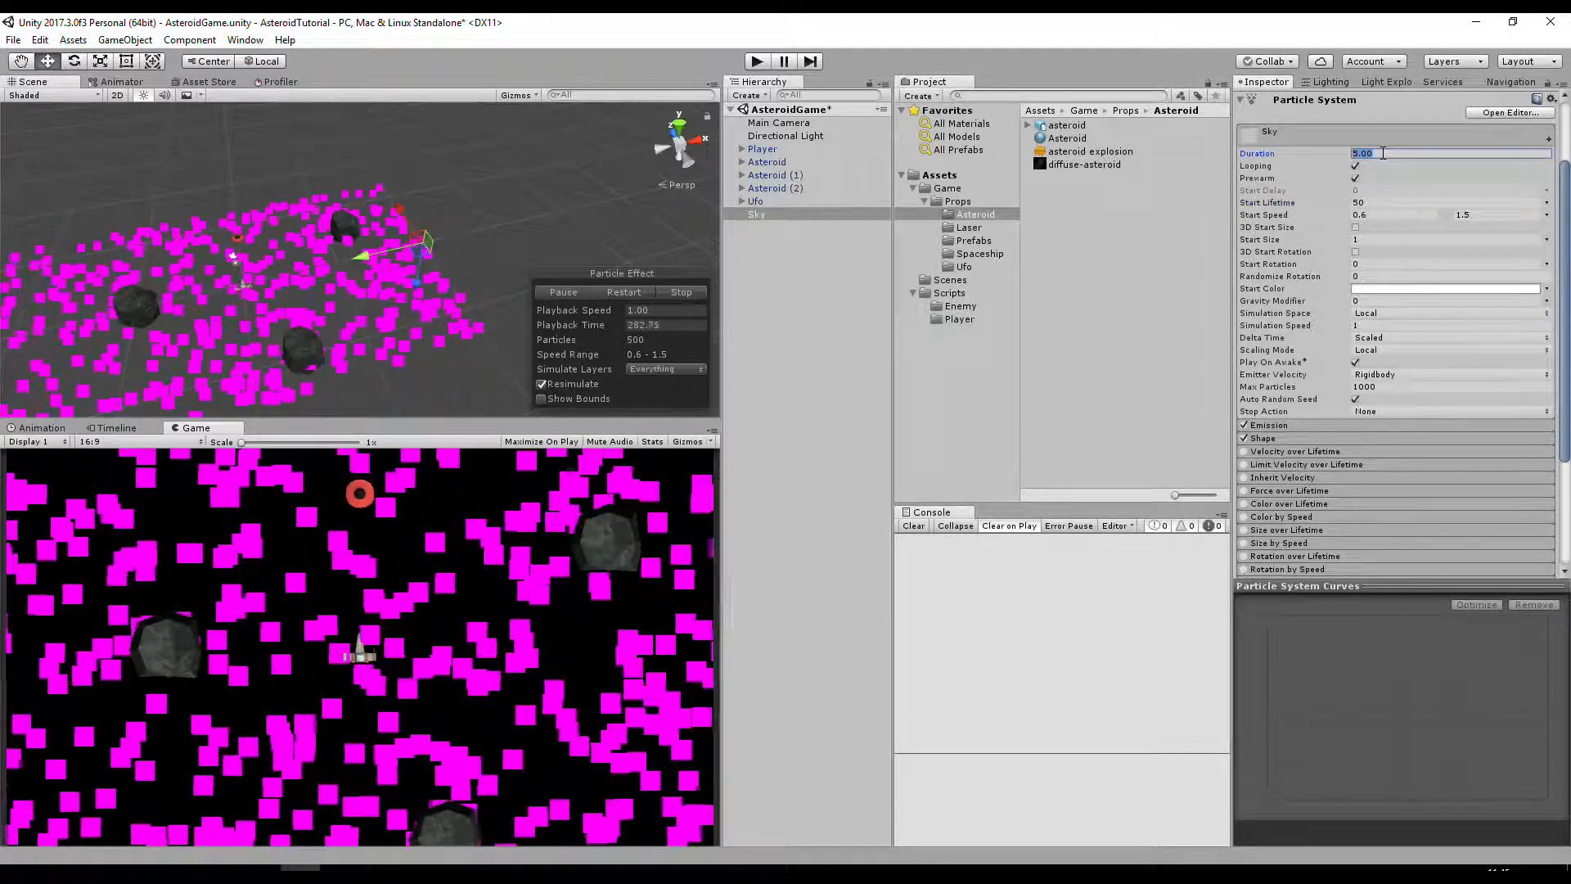
type("50")
key("Return")
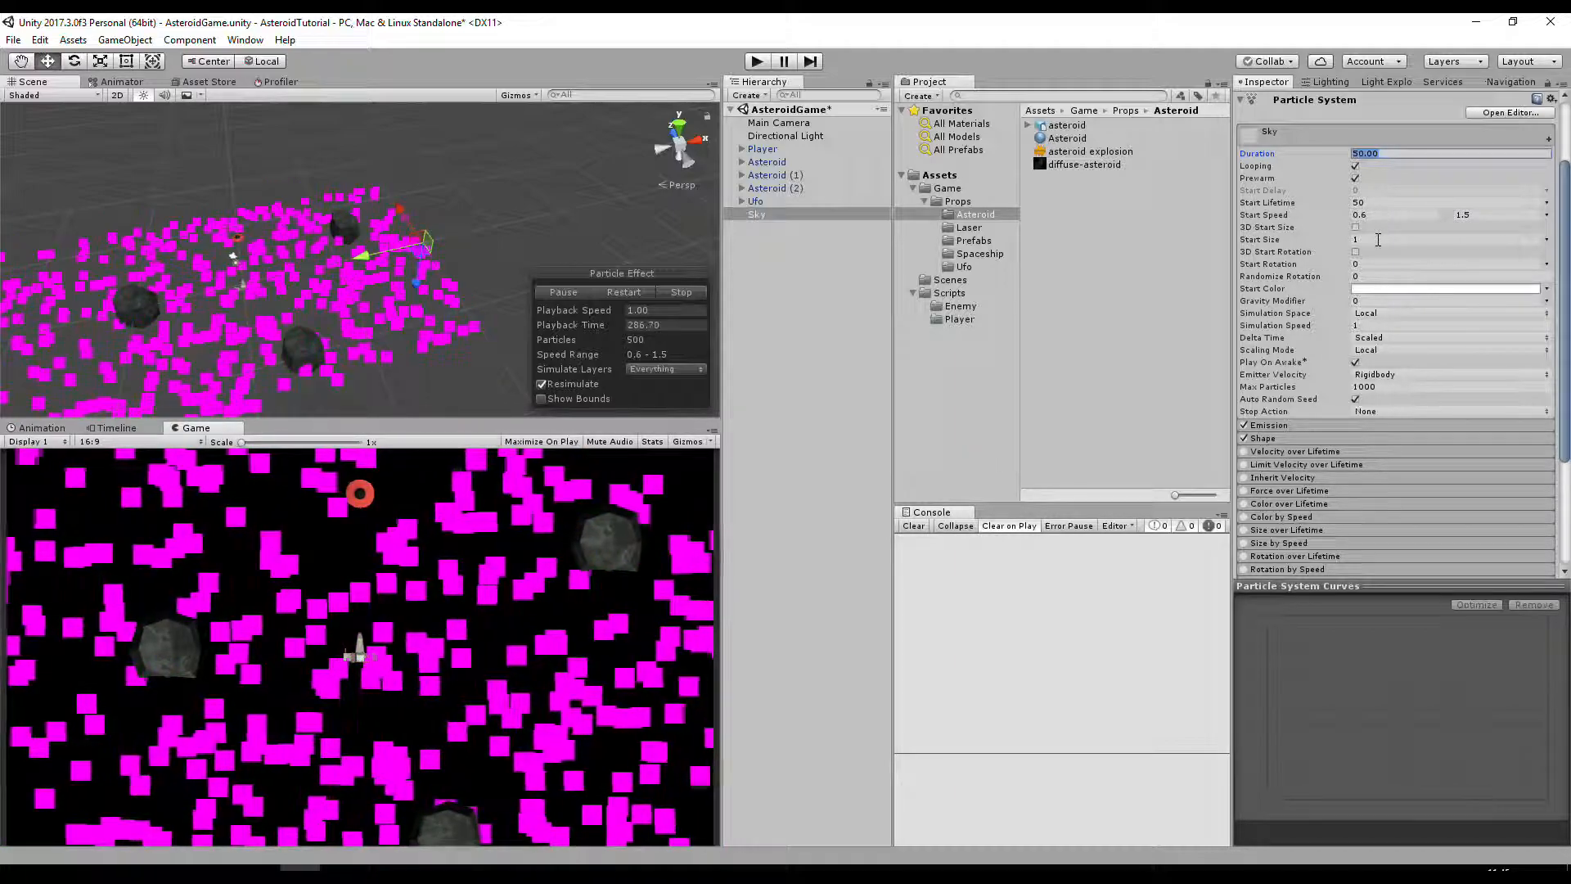
left_click(1496, 141)
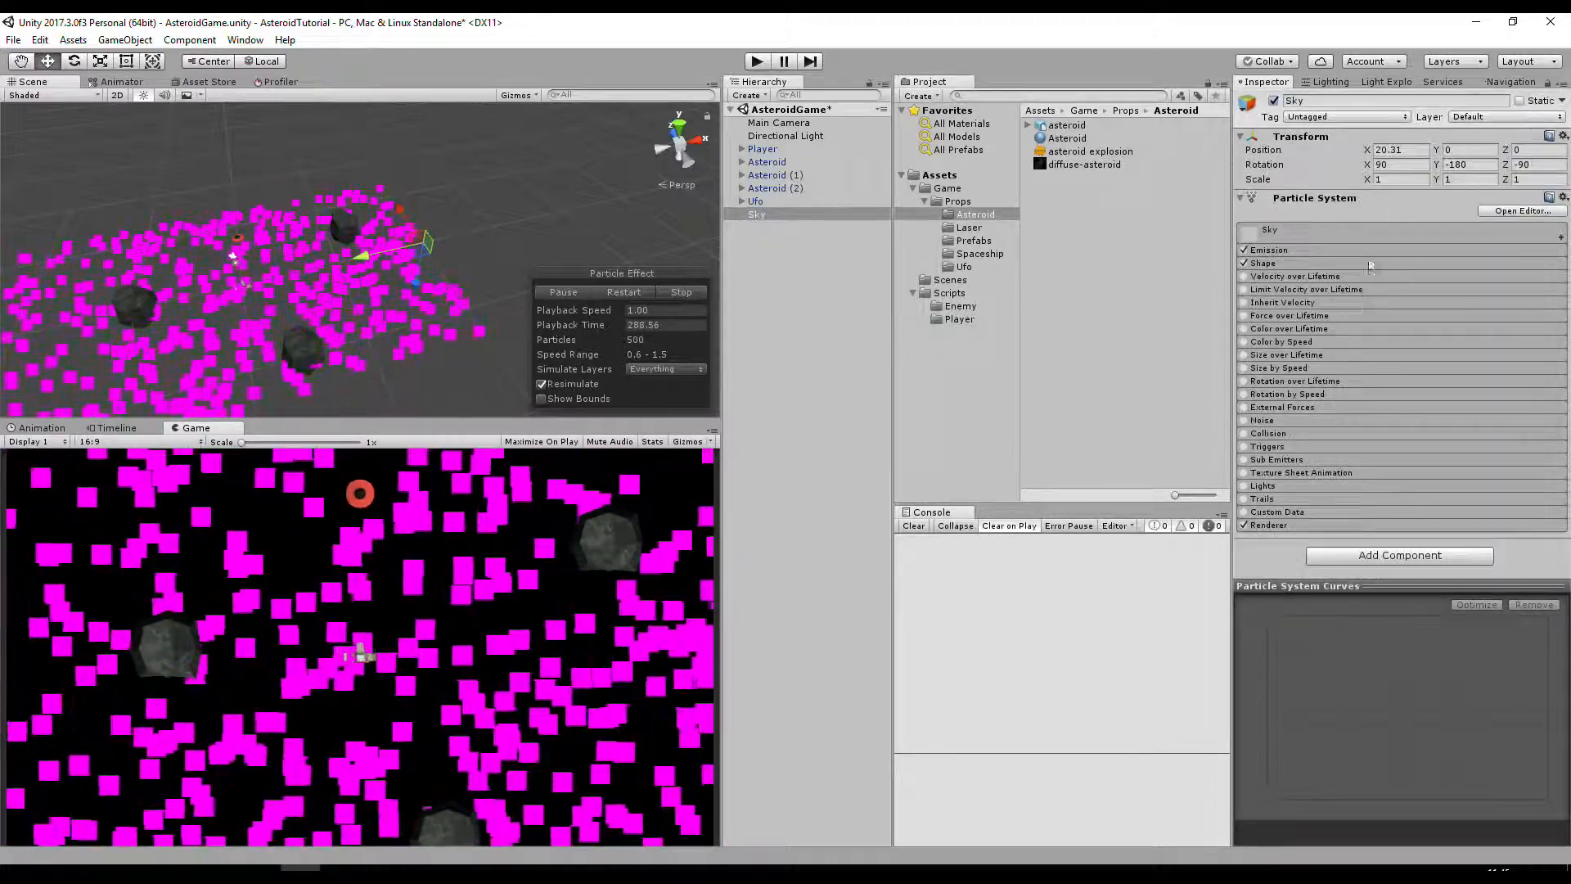
- Enable the Size by Speed module and set its speed range to 0.6 to 1.5
left_click(1250, 370)
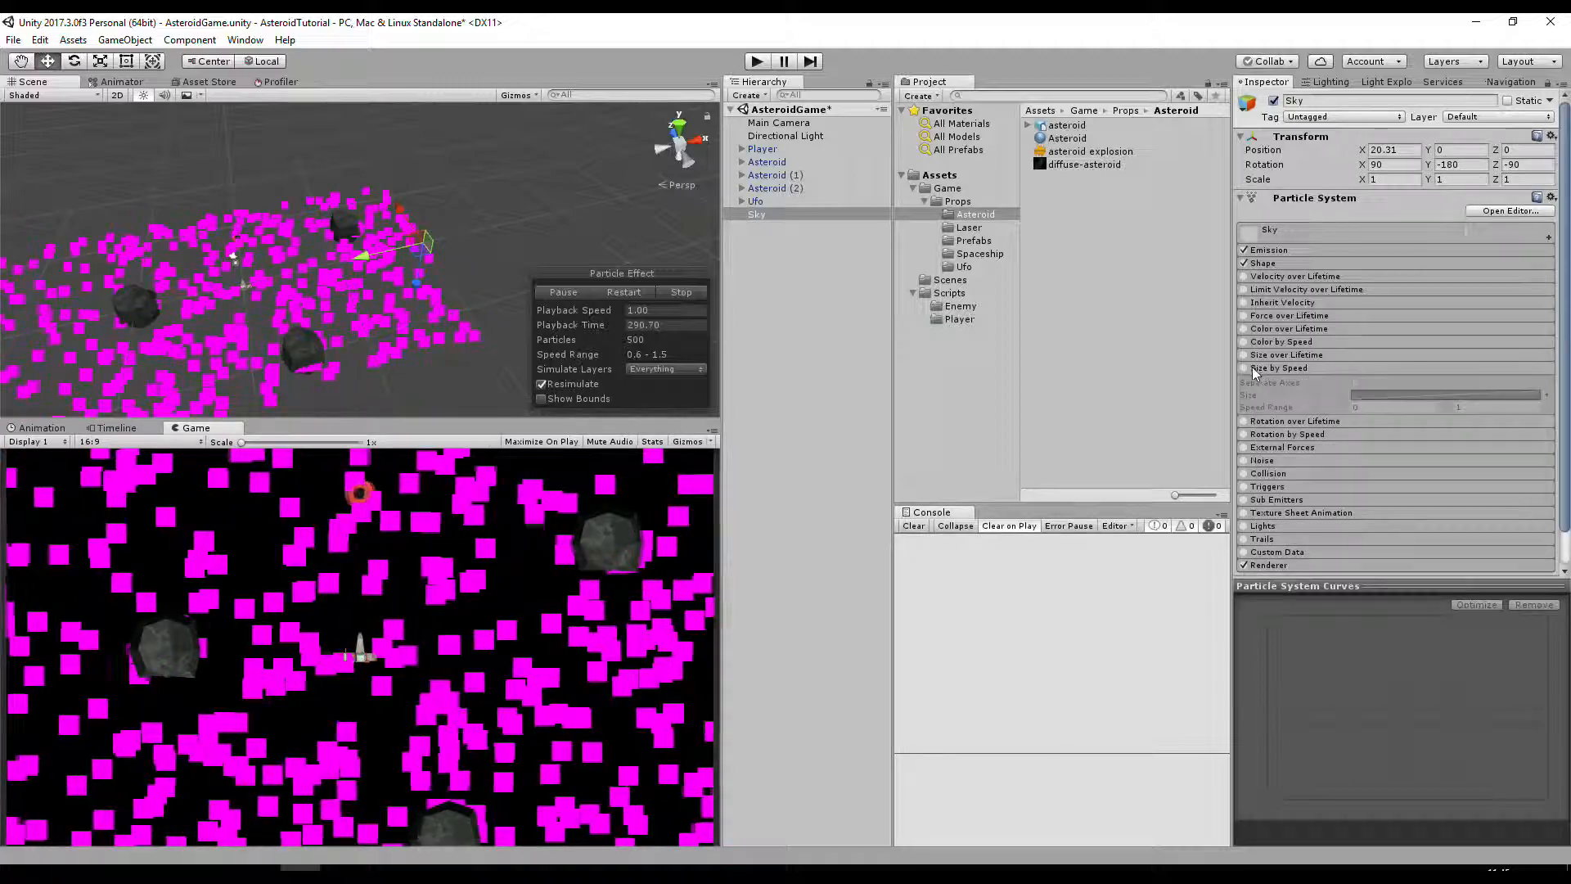
left_click(1245, 368)
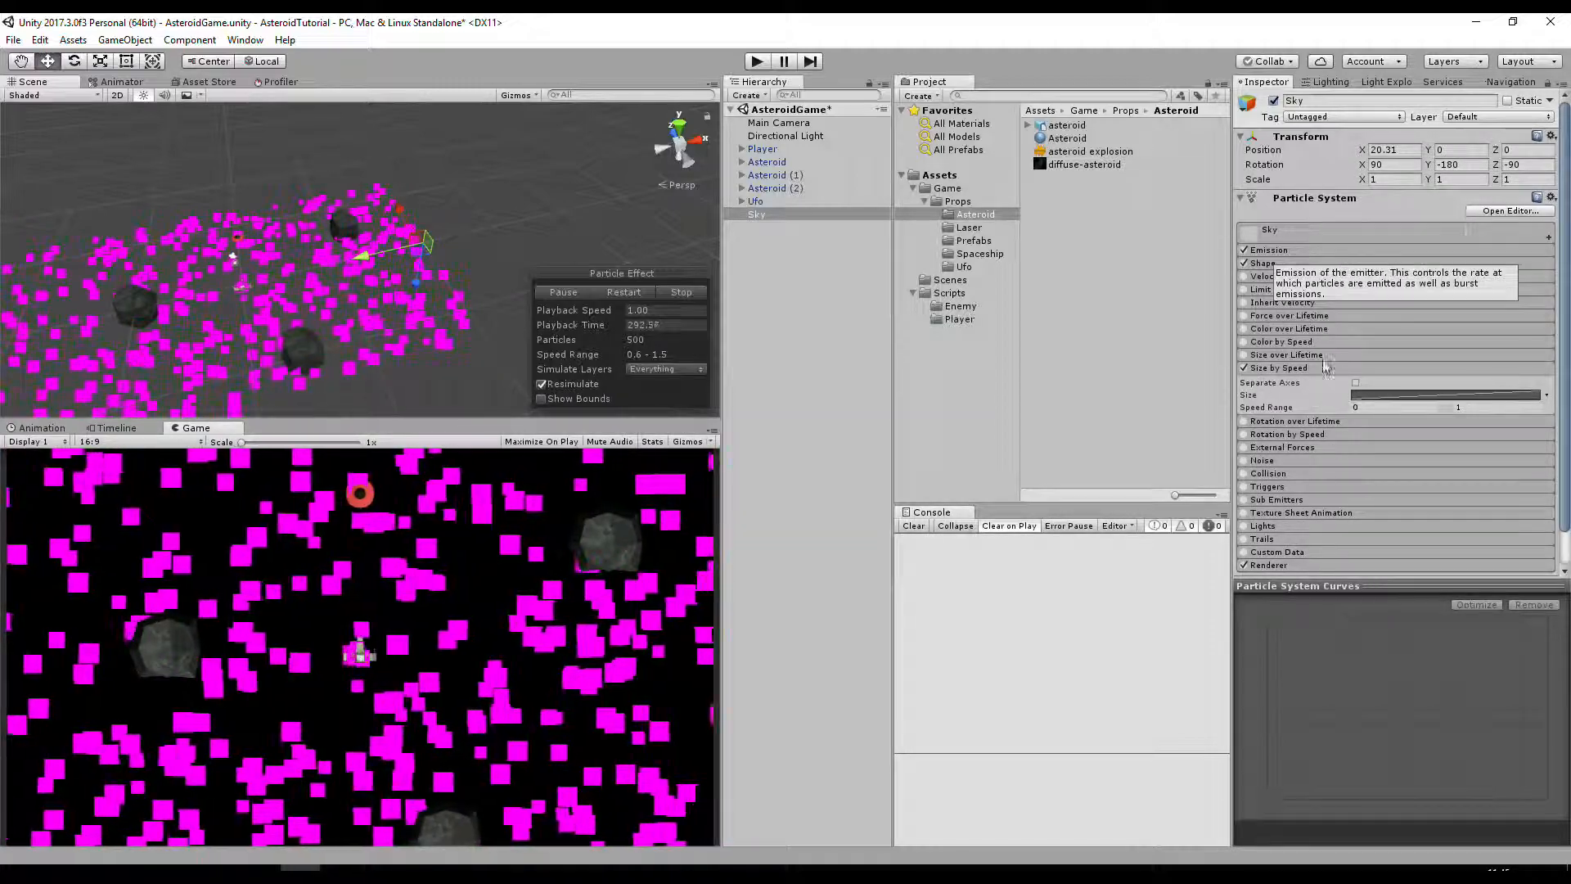
left_click(1365, 408)
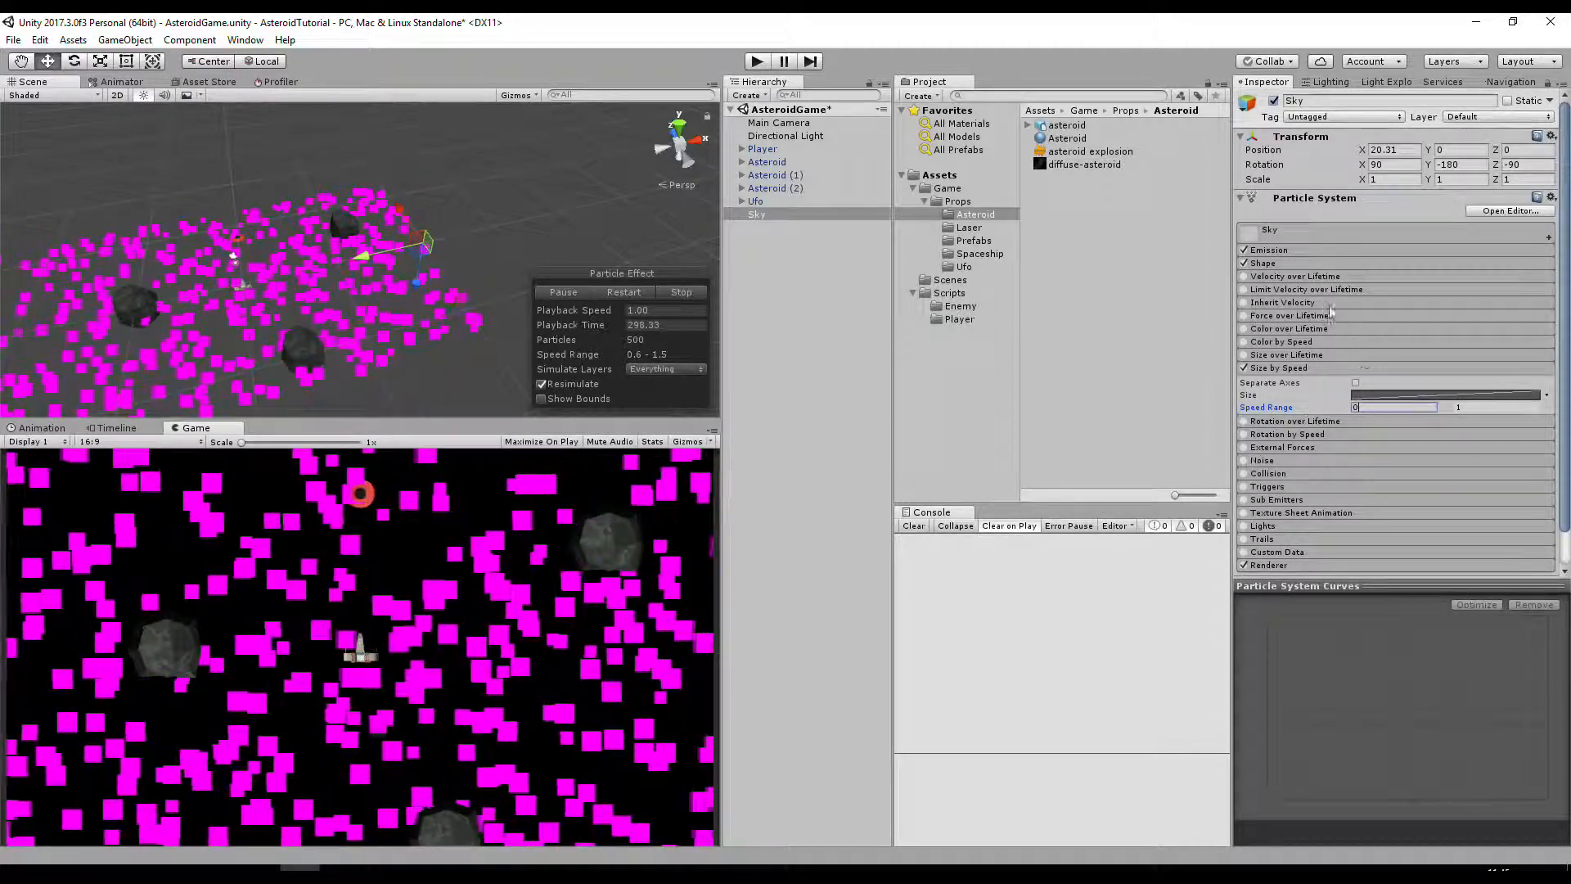
left_click(1321, 237)
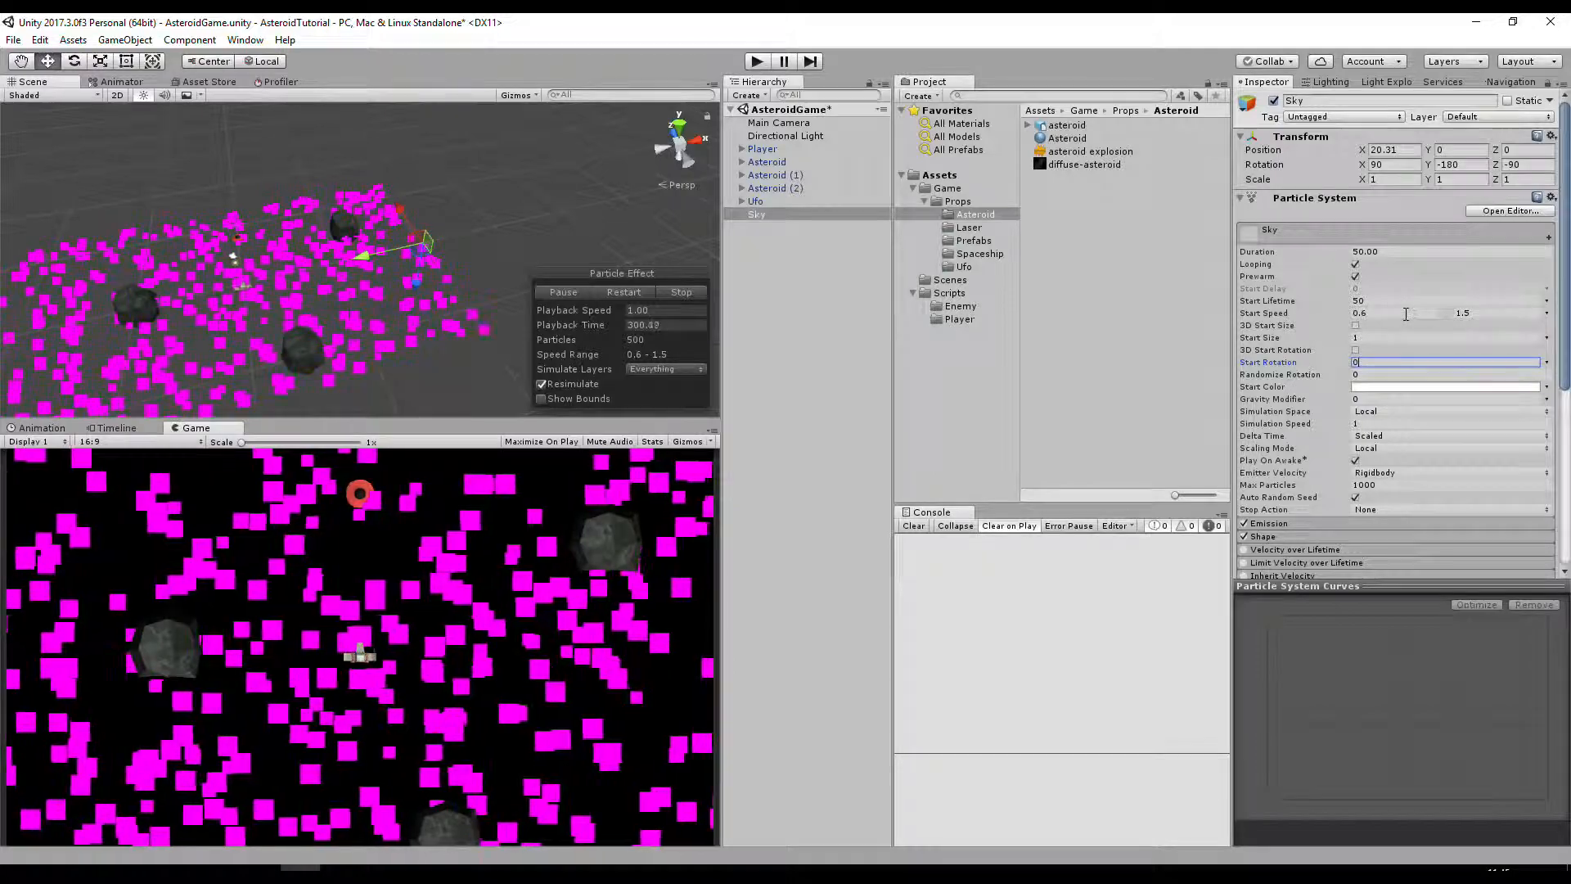
left_click(1343, 232)
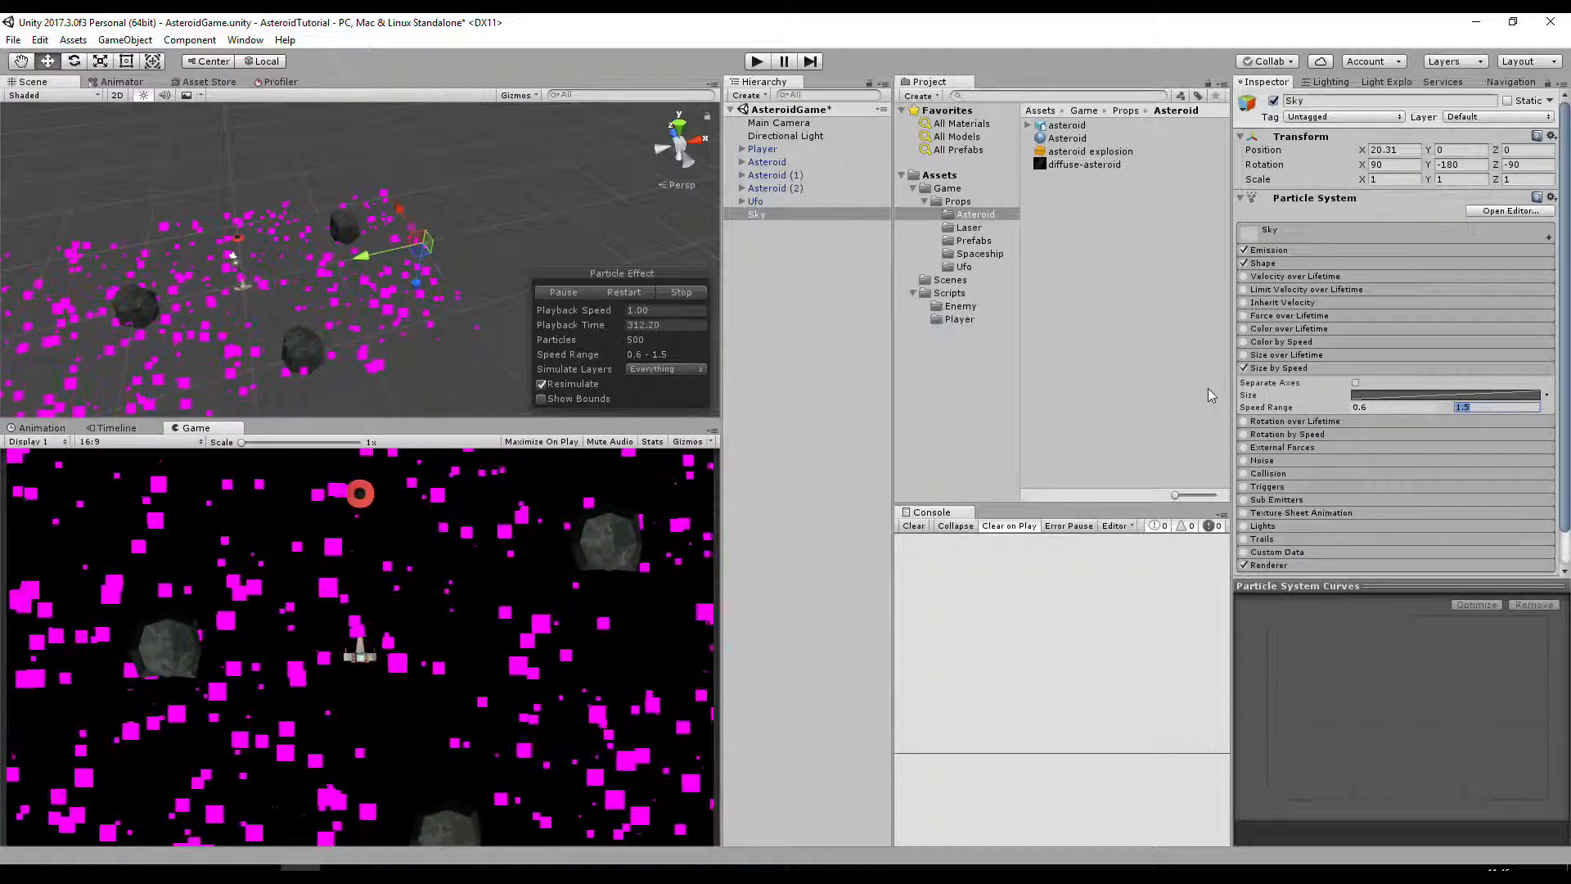
left_click(1297, 370)
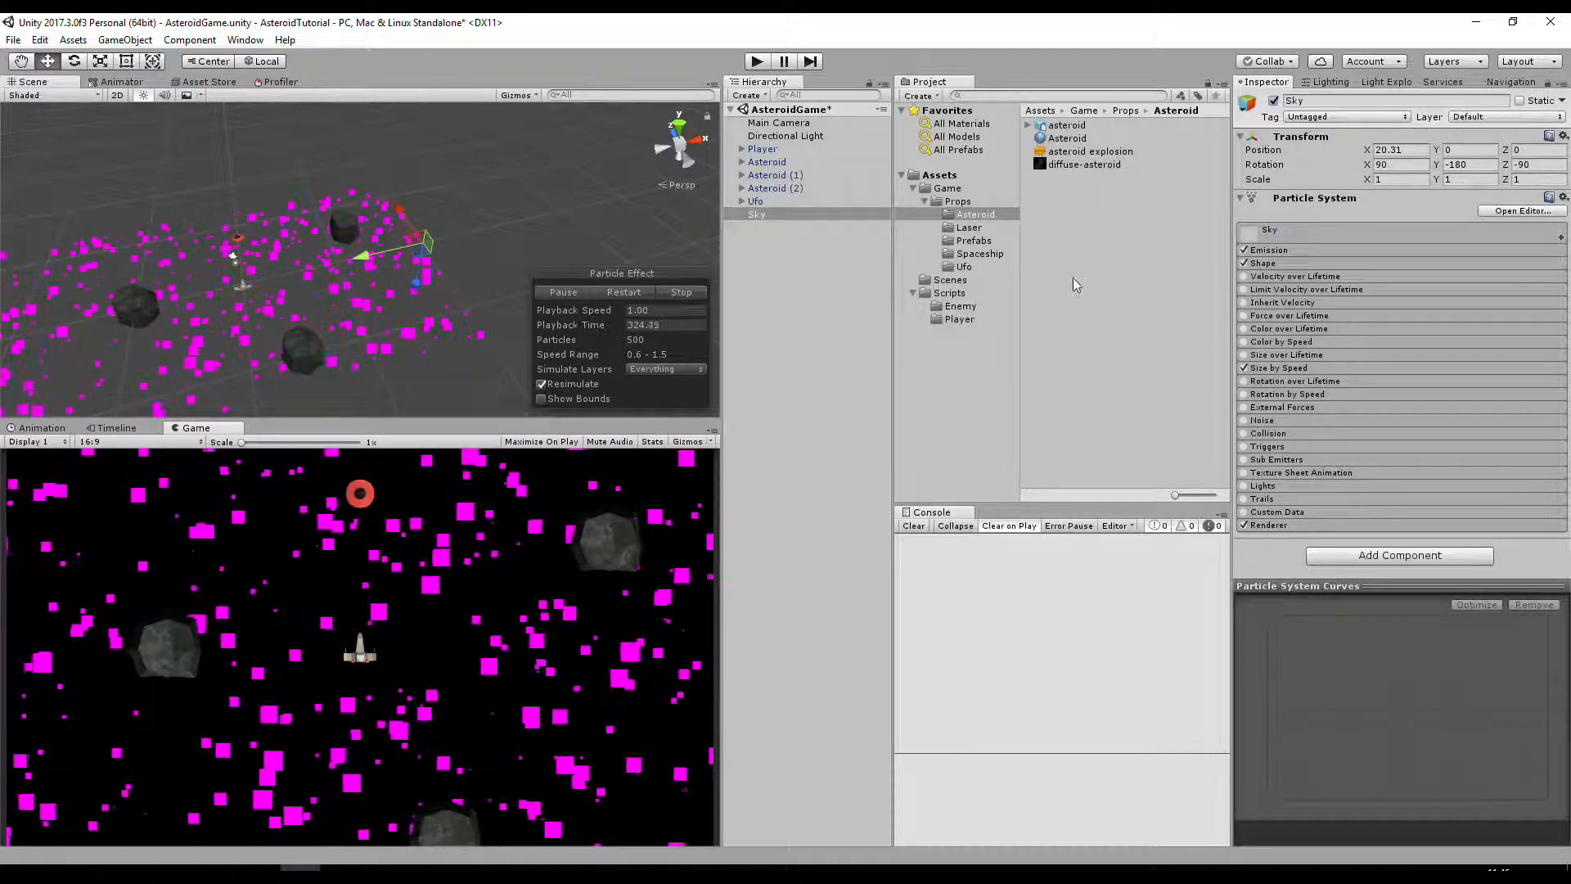
- Create a folder named Particles inside the project's Props folder
right_click(978, 205)
mouse_move(1009, 217)
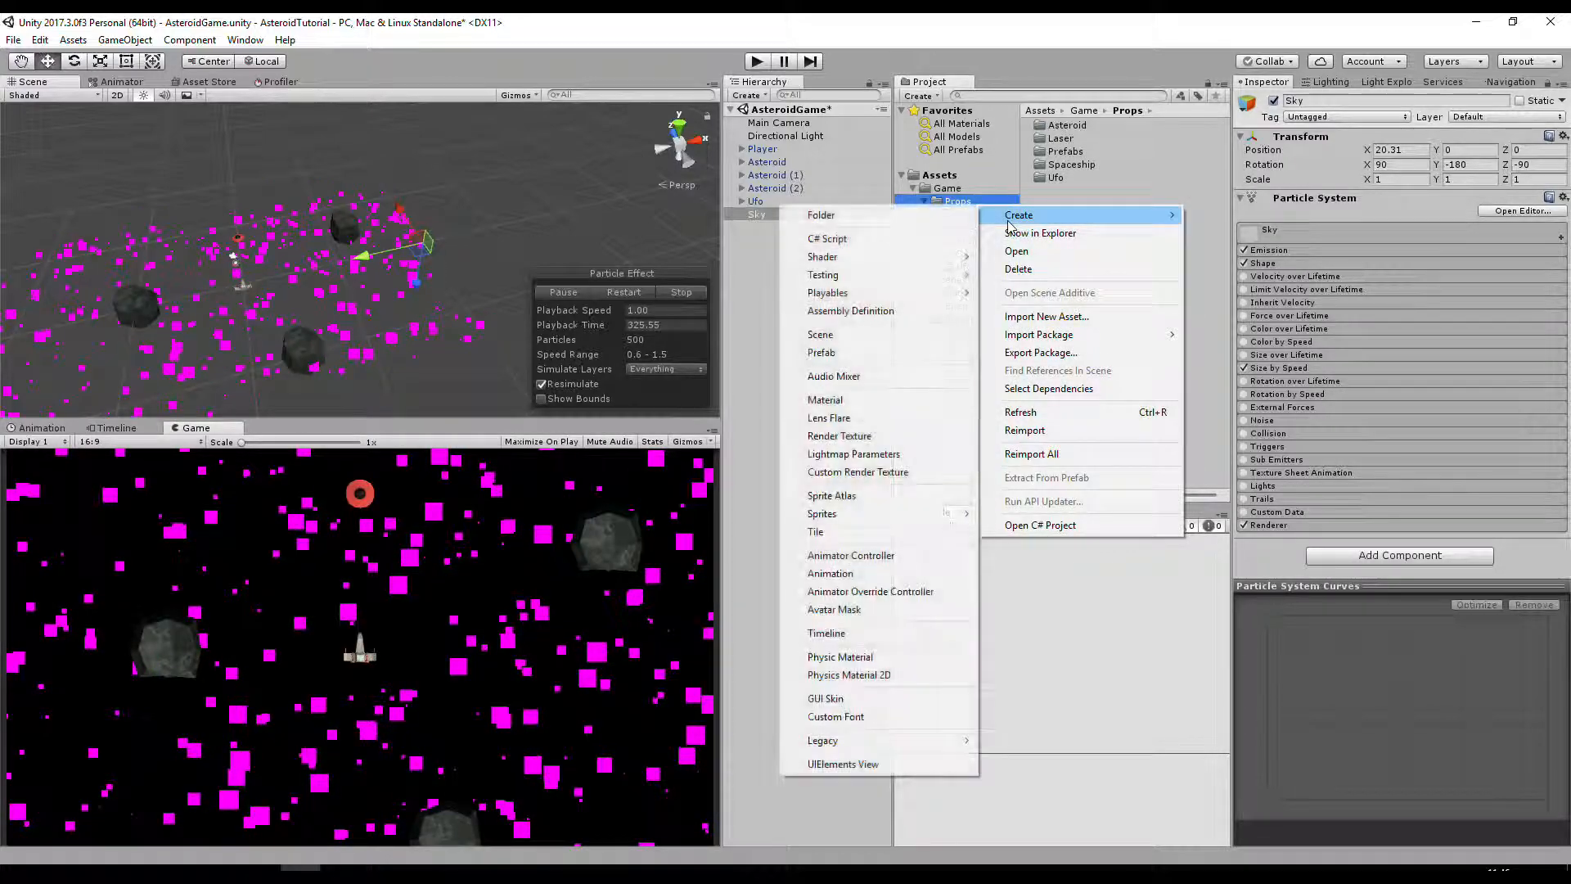
left_click(949, 216)
type("P(rticles")
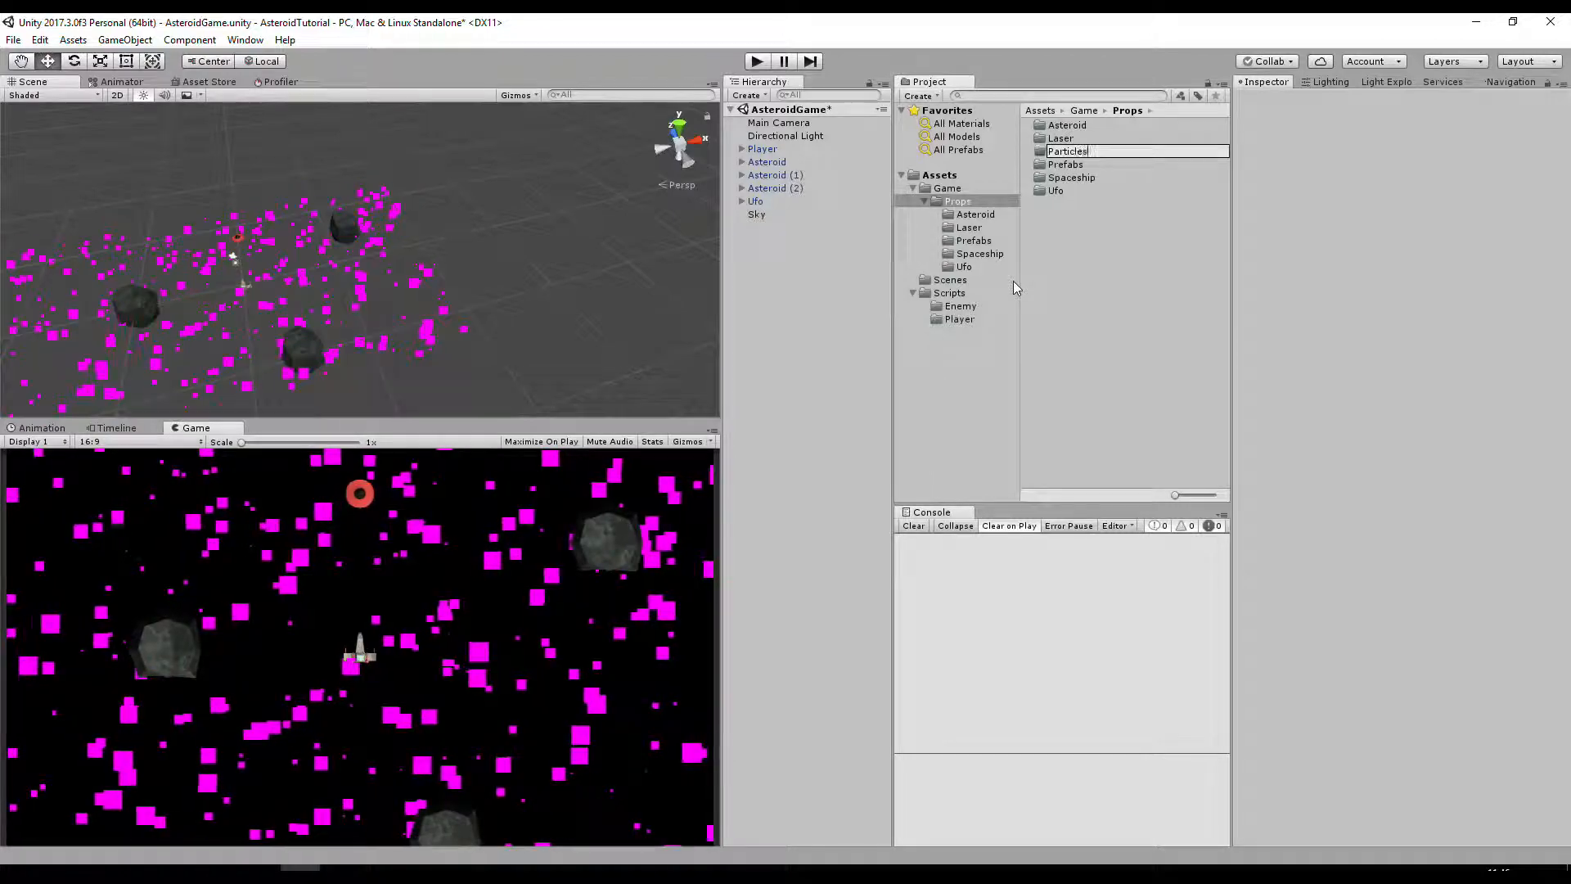
key("Return")
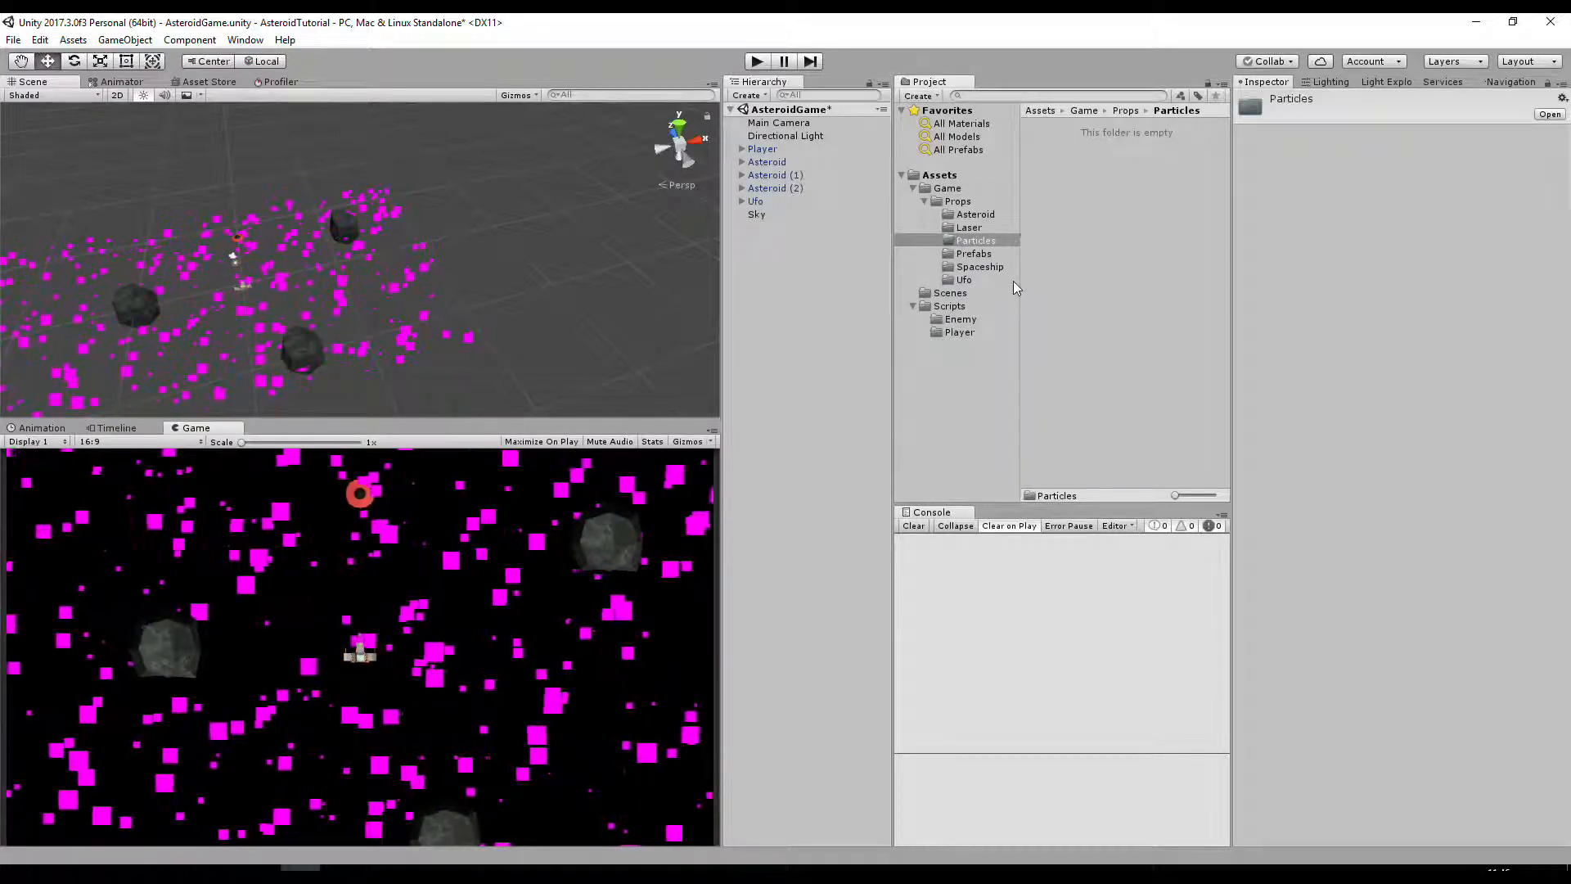
- Import the stars PNG from the Episode 6 files folder in File Explorer into the project's Particles folder
left_click(196, 873)
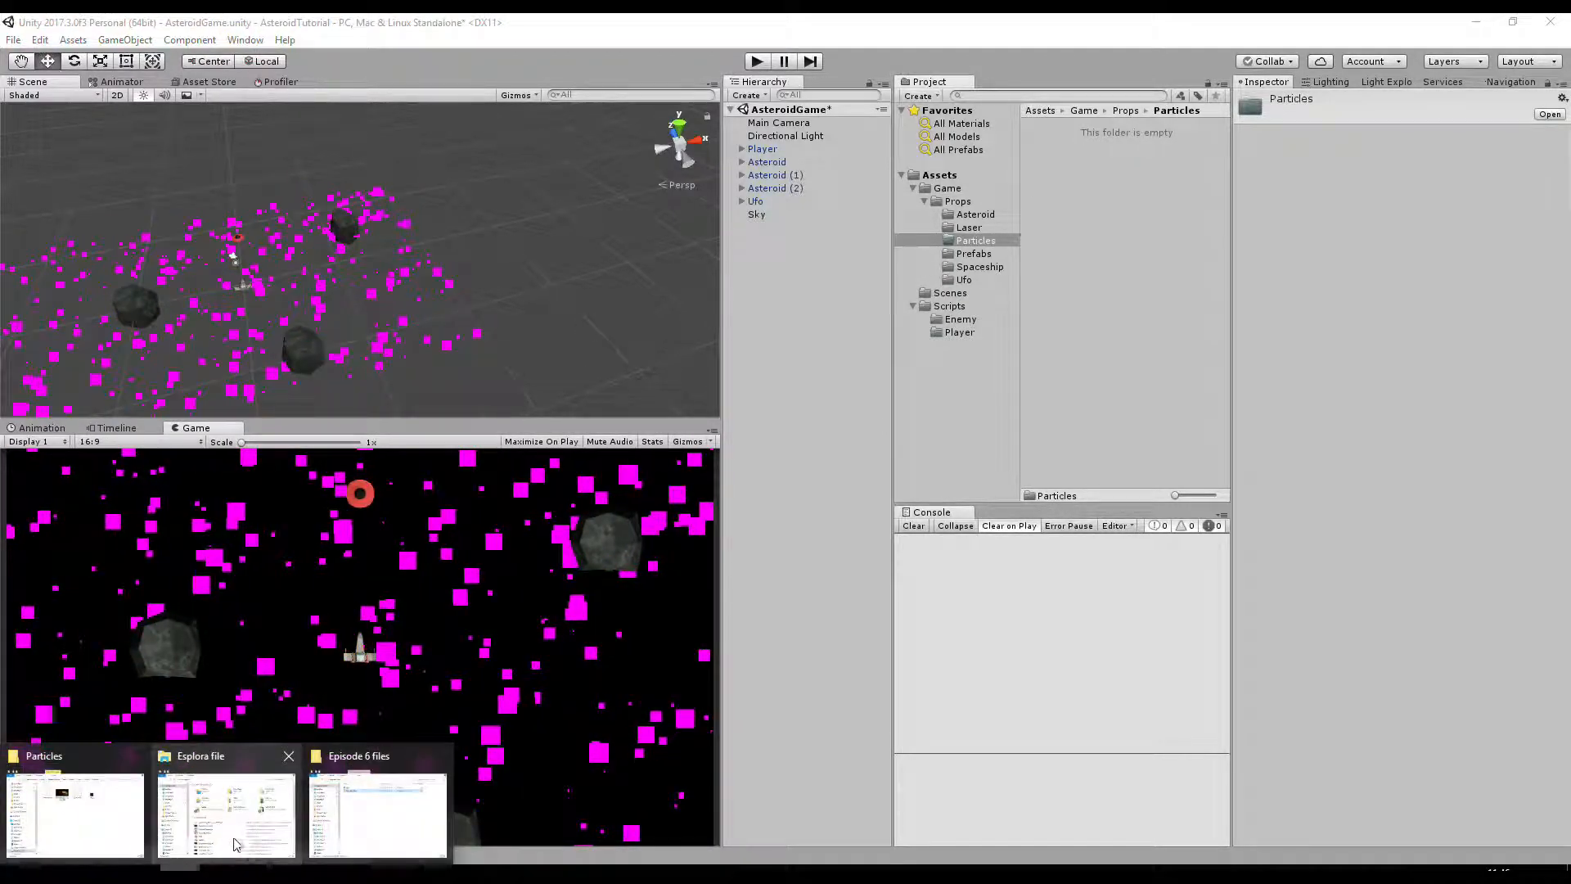
left_click(356, 823)
left_click_drag(685, 302, 438, 297)
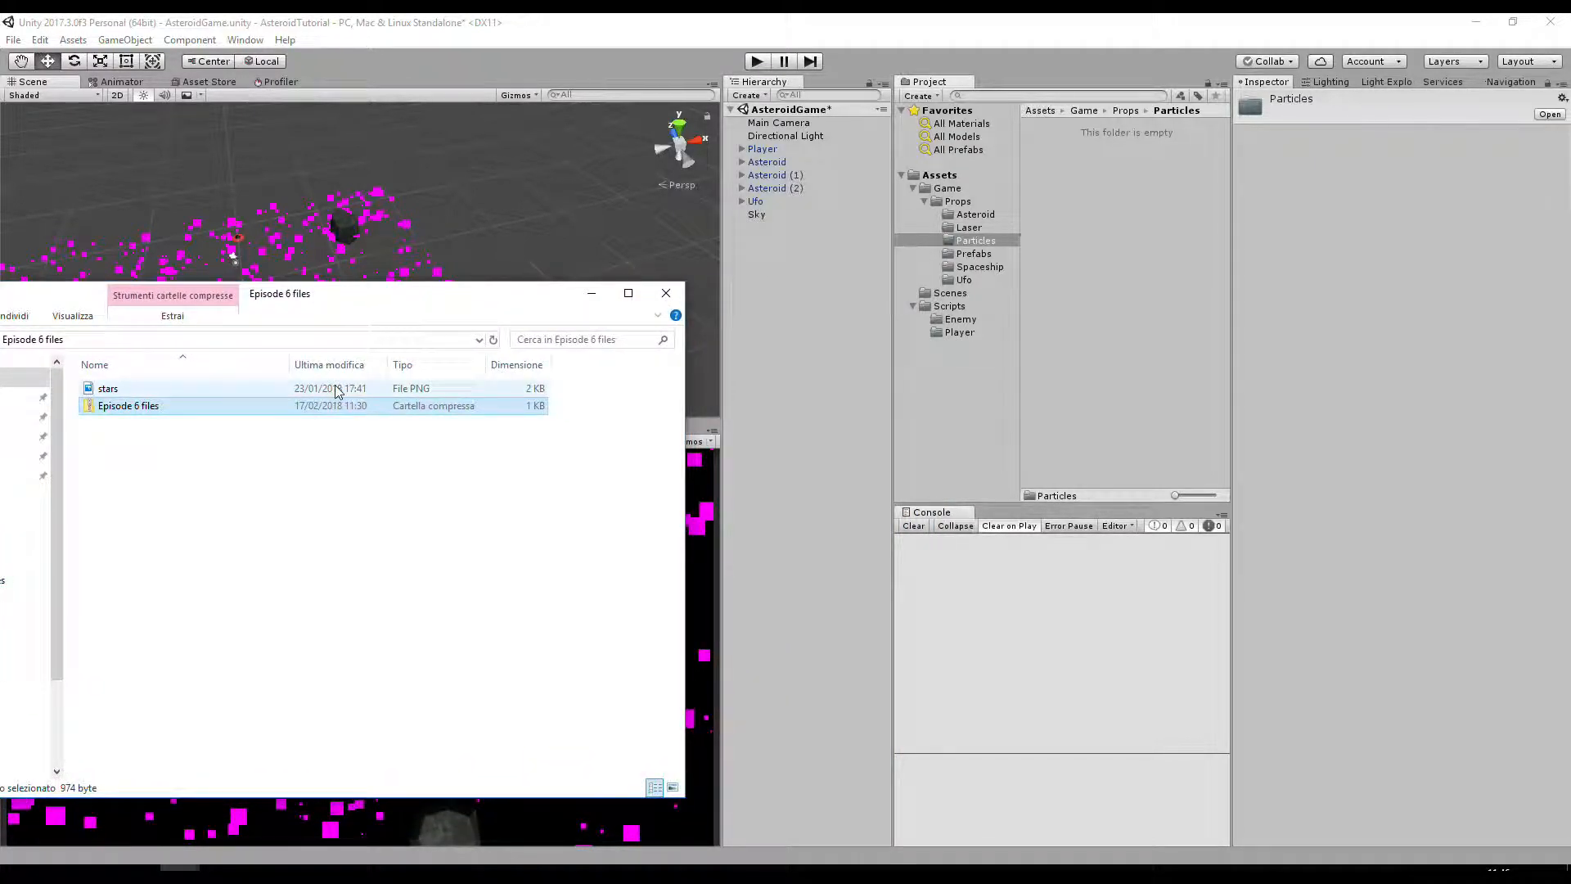
left_click(145, 388)
left_click_drag(144, 388, 1060, 286)
left_click(1115, 235)
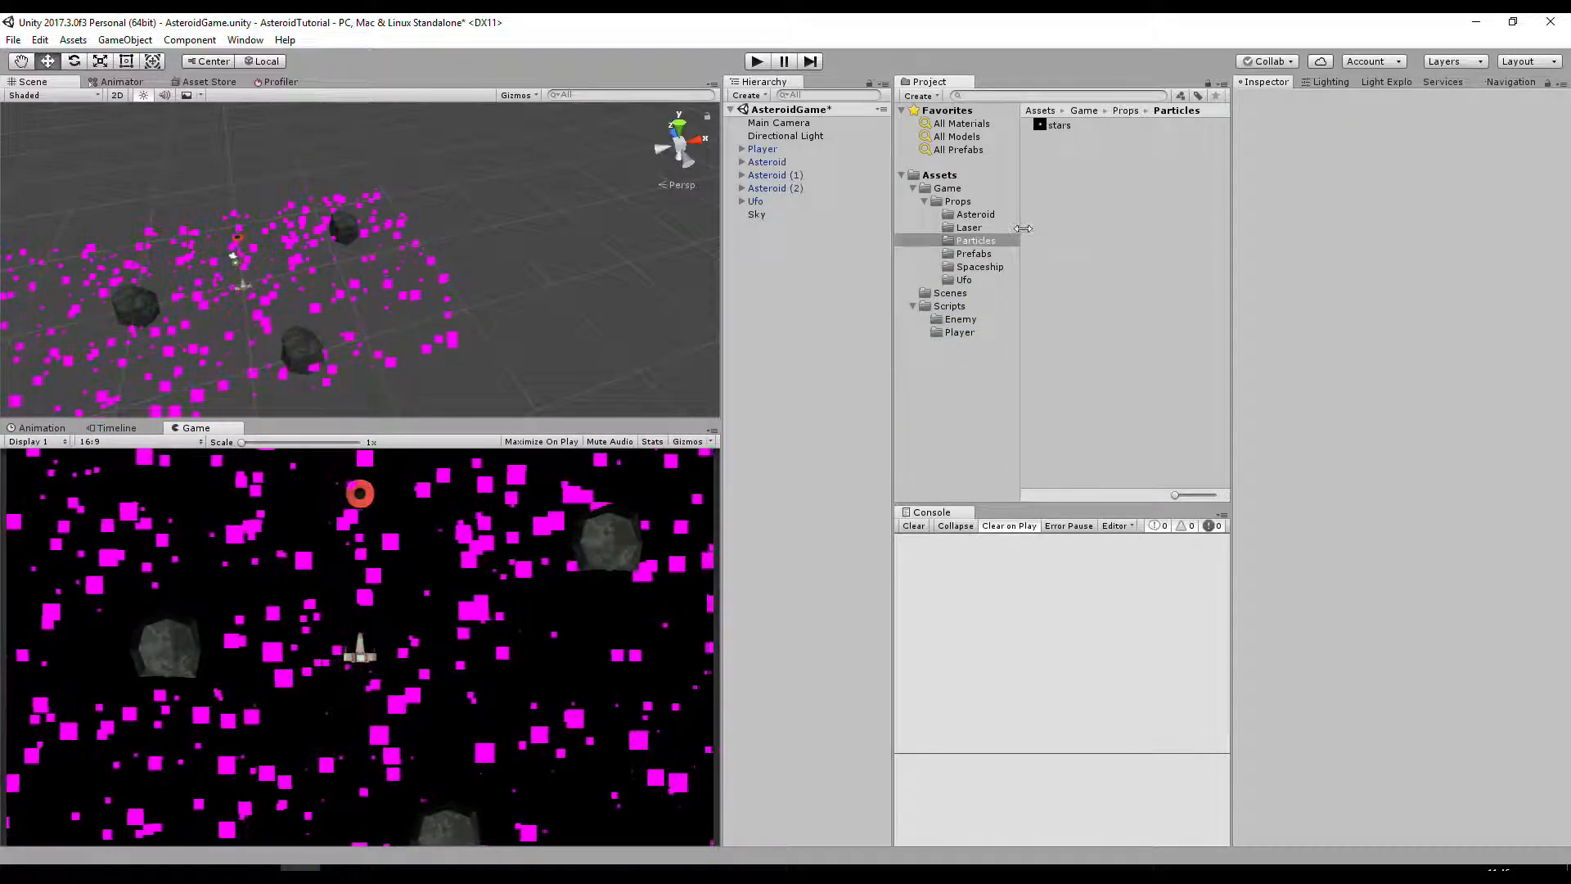
- Create a material named Stars in the project's Particles folder
right_click(1061, 200)
mouse_move(1113, 211)
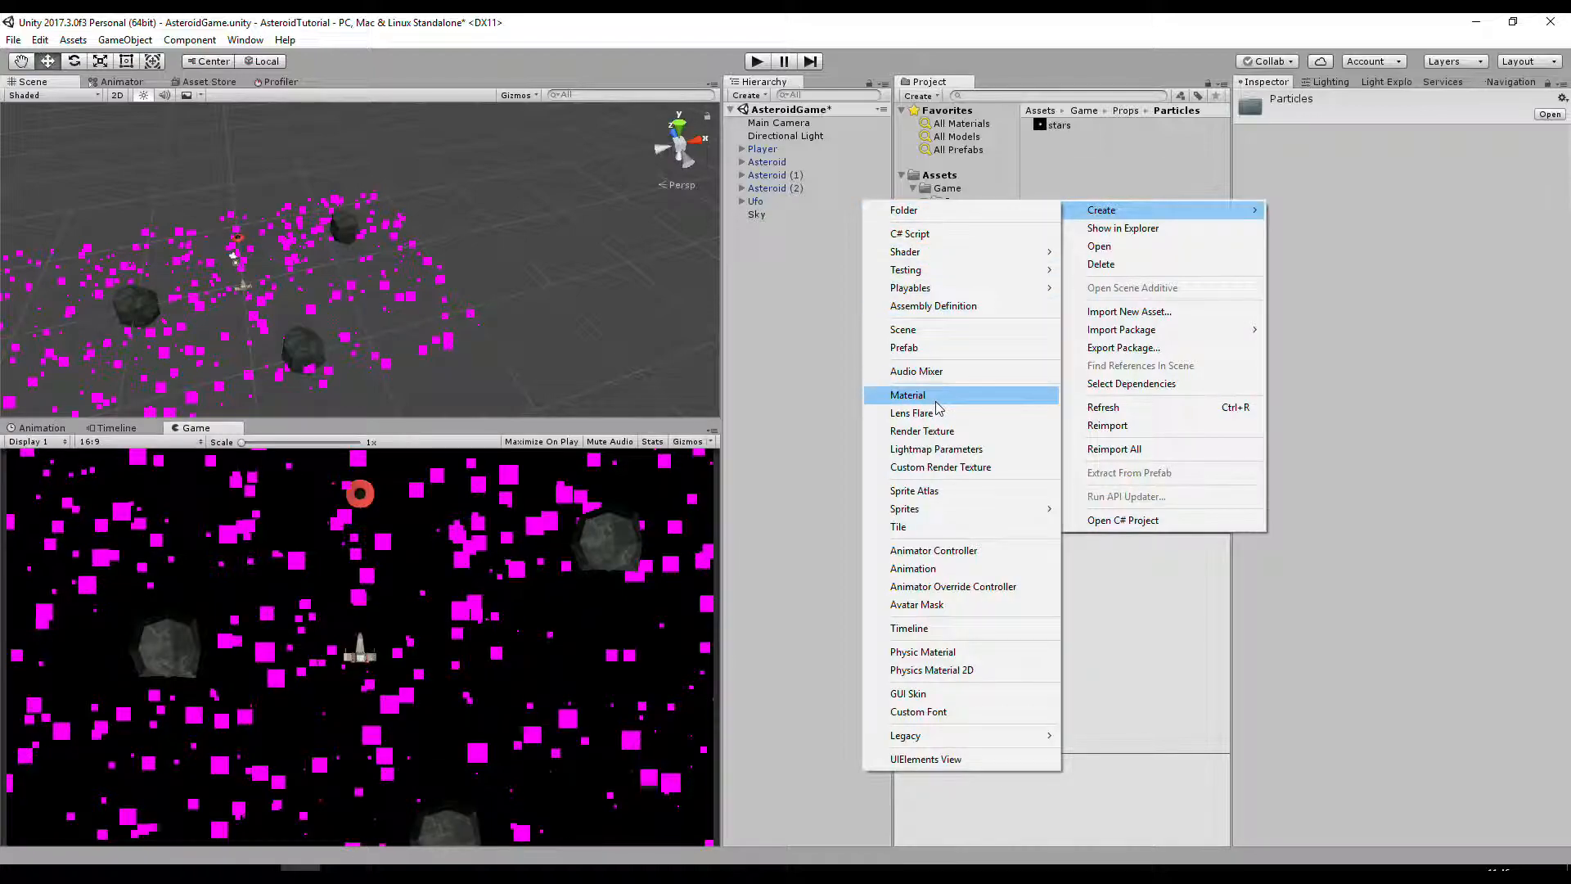
left_click(909, 394)
type("Stars")
key("Return")
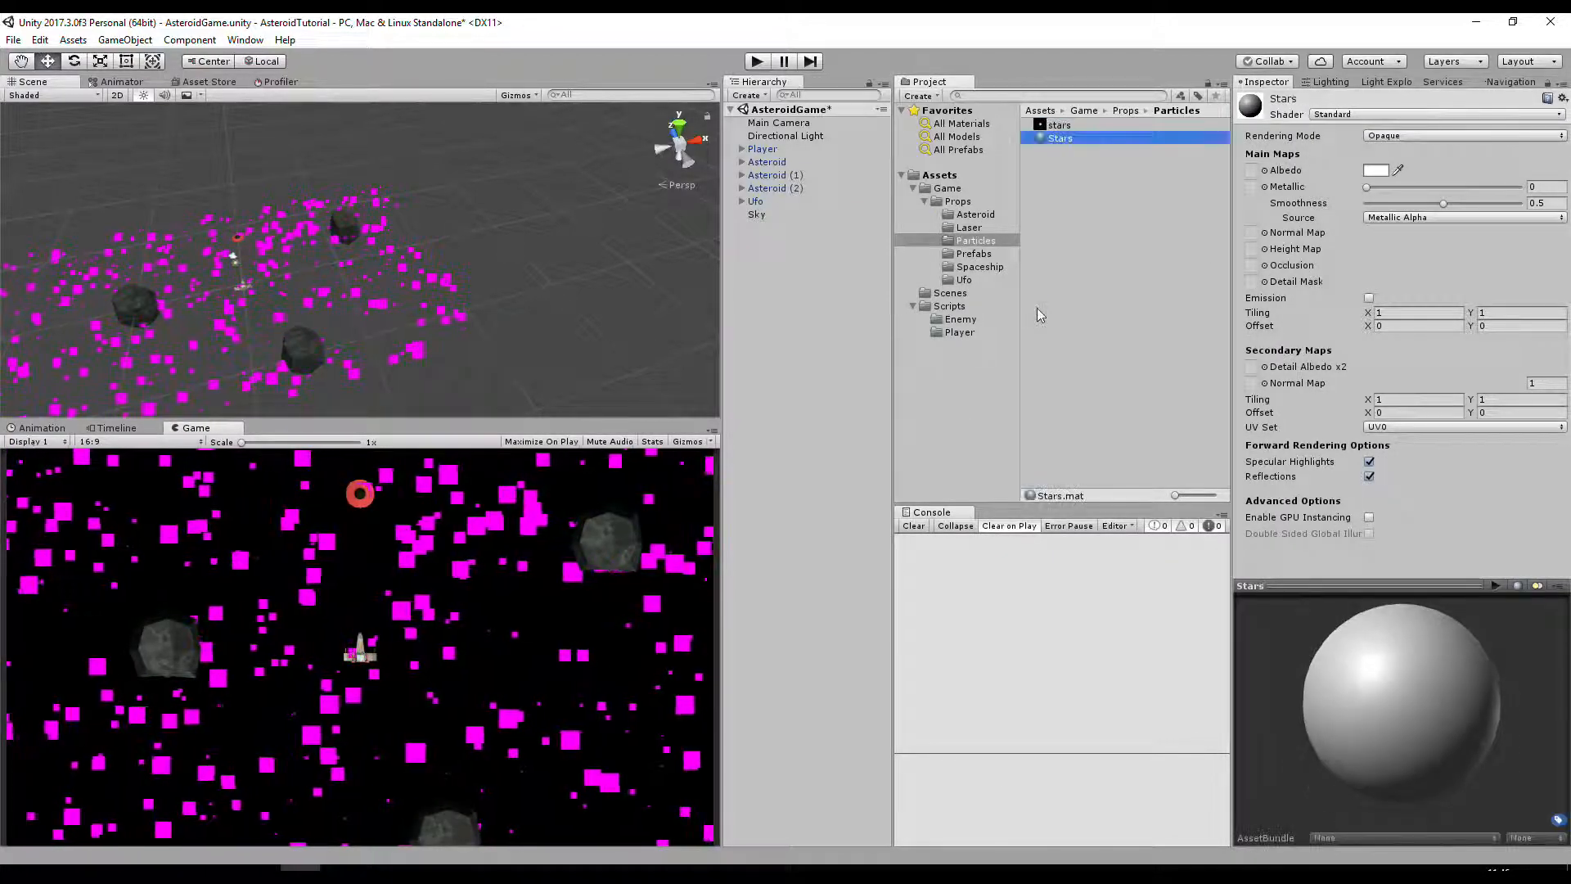
- Set the Stars material's shader to Particles/Additive and assign the stars image as its Particle Texture
left_click(1351, 116)
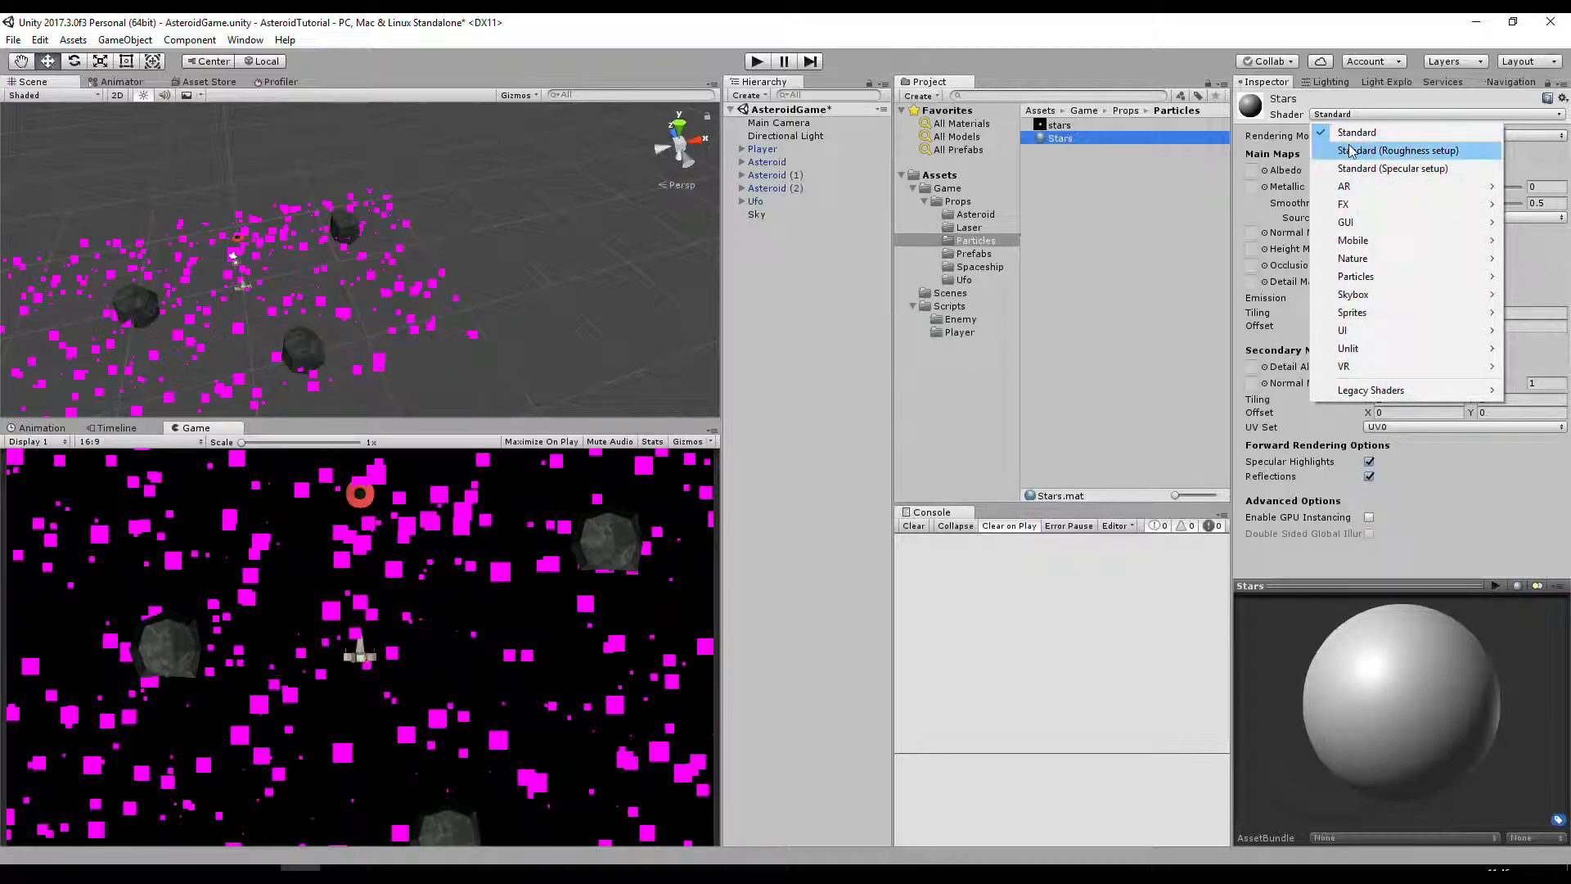
mouse_move(1390, 281)
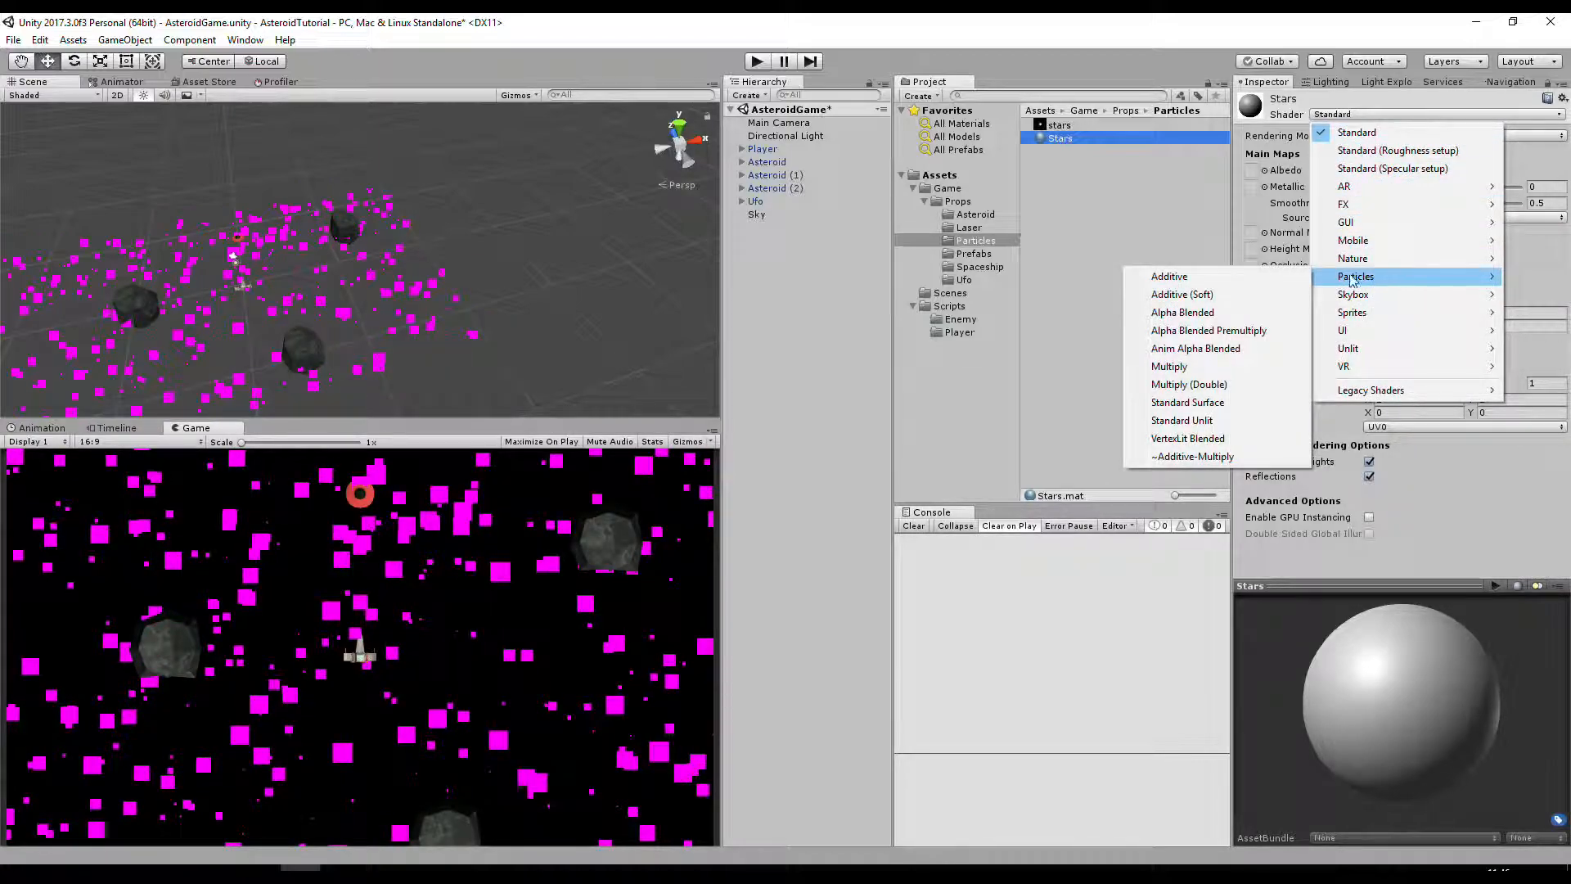
left_click(1289, 276)
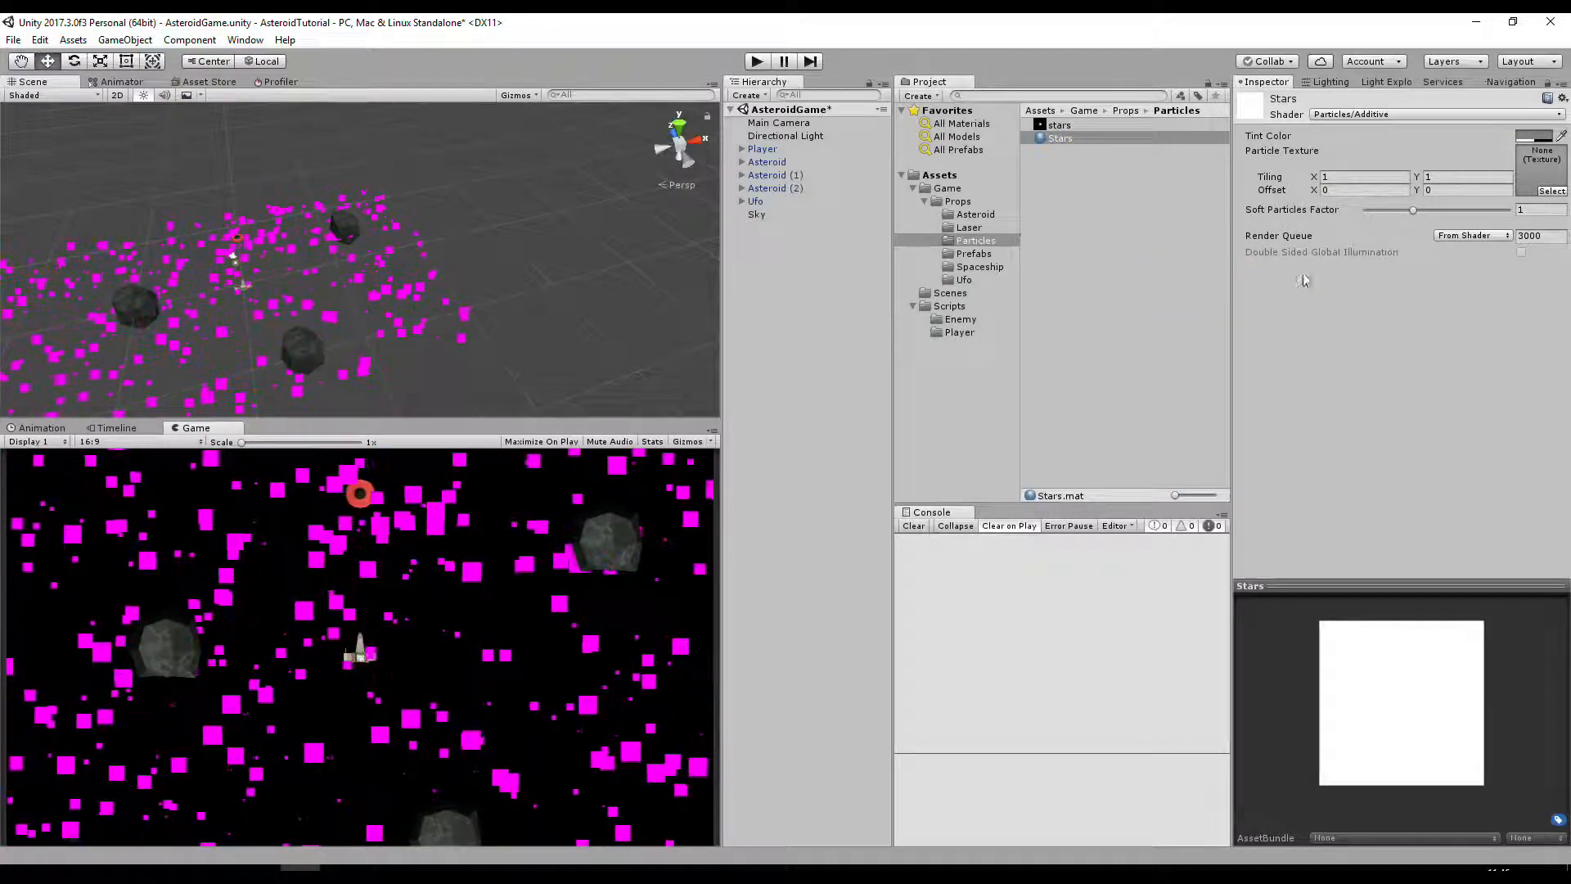
left_click_drag(1074, 127, 1549, 181)
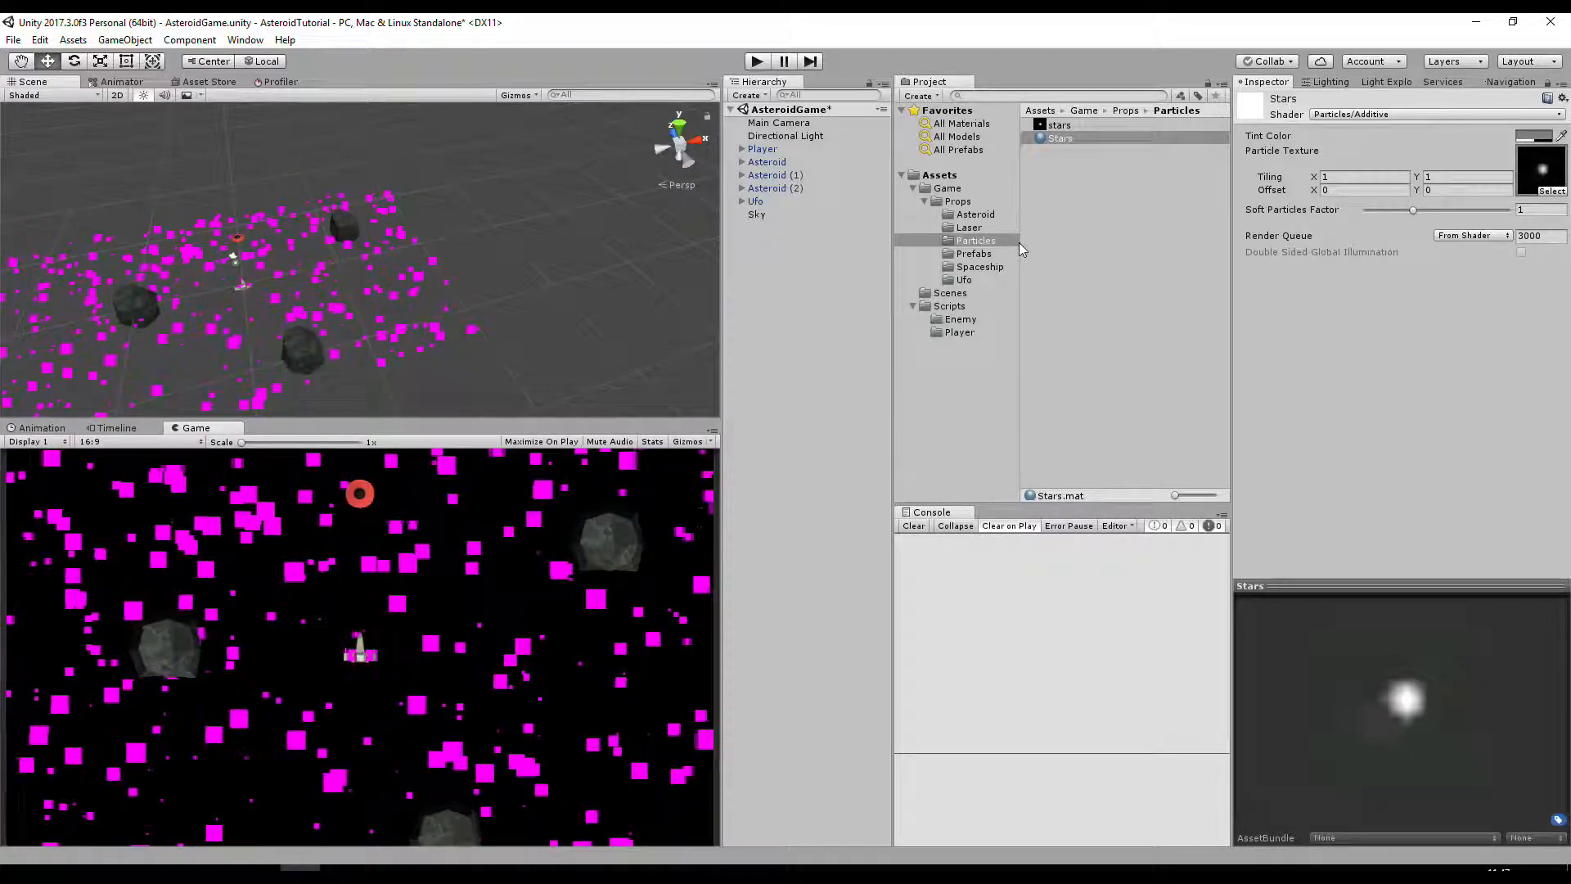
- Assign the Stars material to the Renderer module of the Sky particle system
left_click(798, 214)
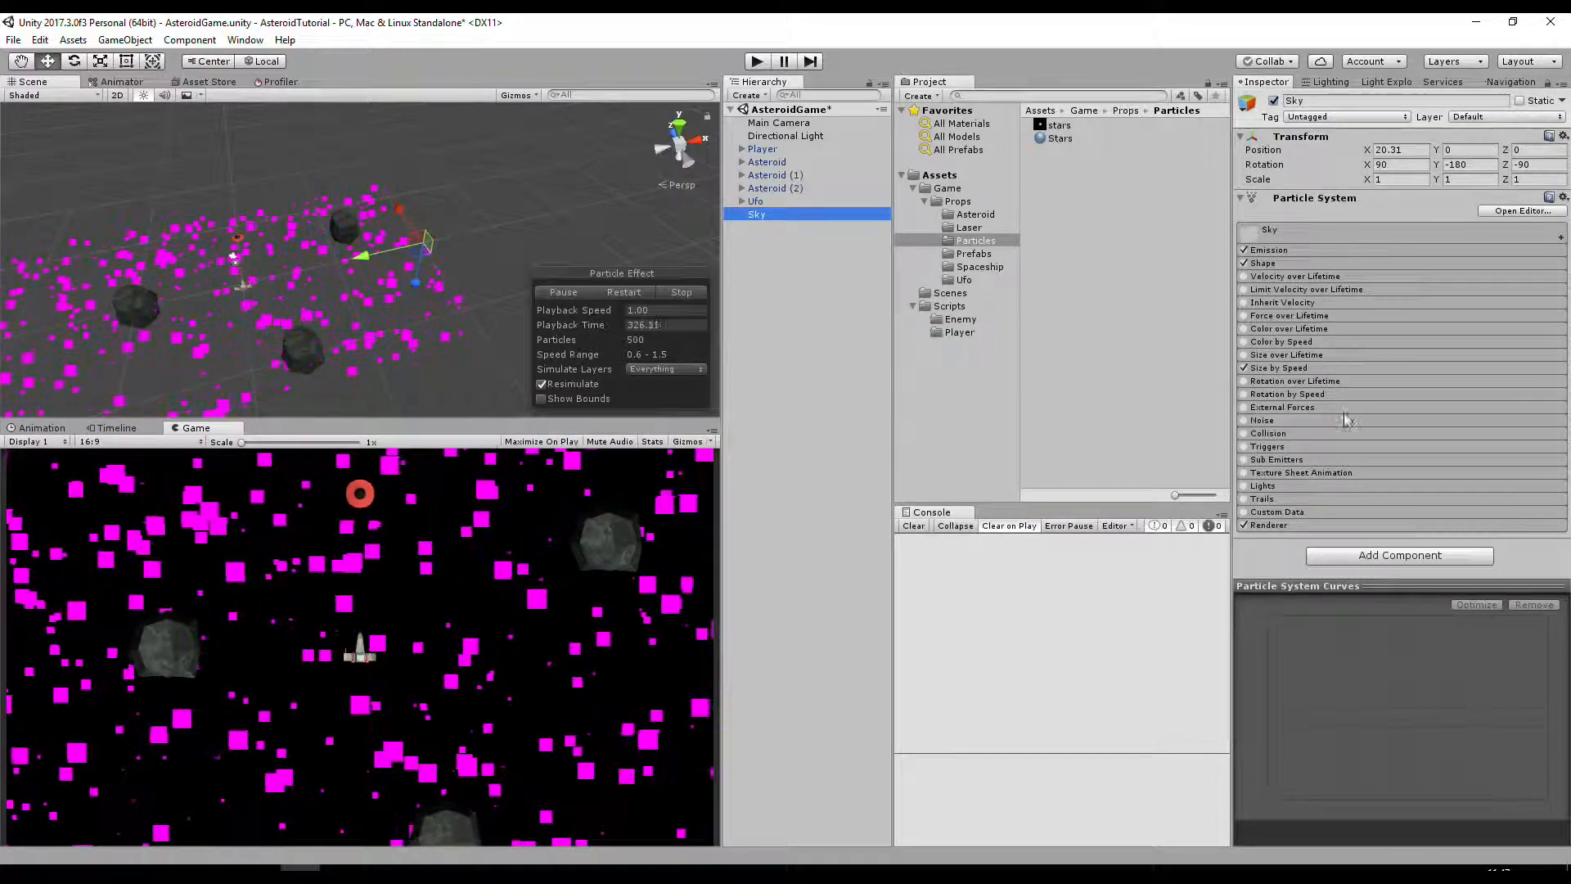
left_click(1277, 524)
scroll(1293, 372, "down", 5)
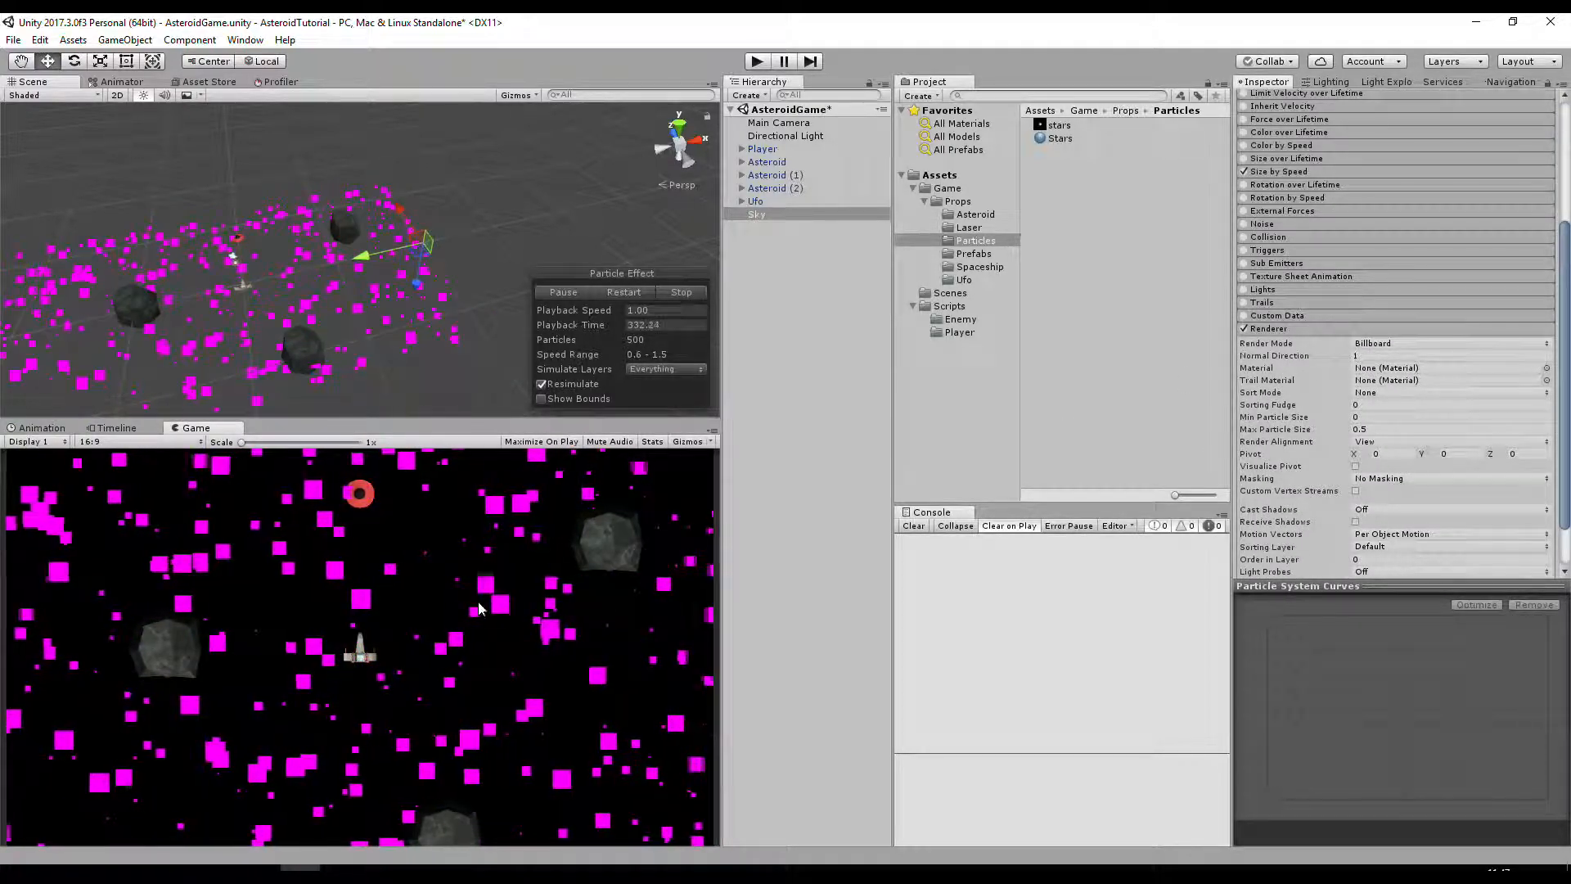
left_click_drag(1065, 139, 1373, 372)
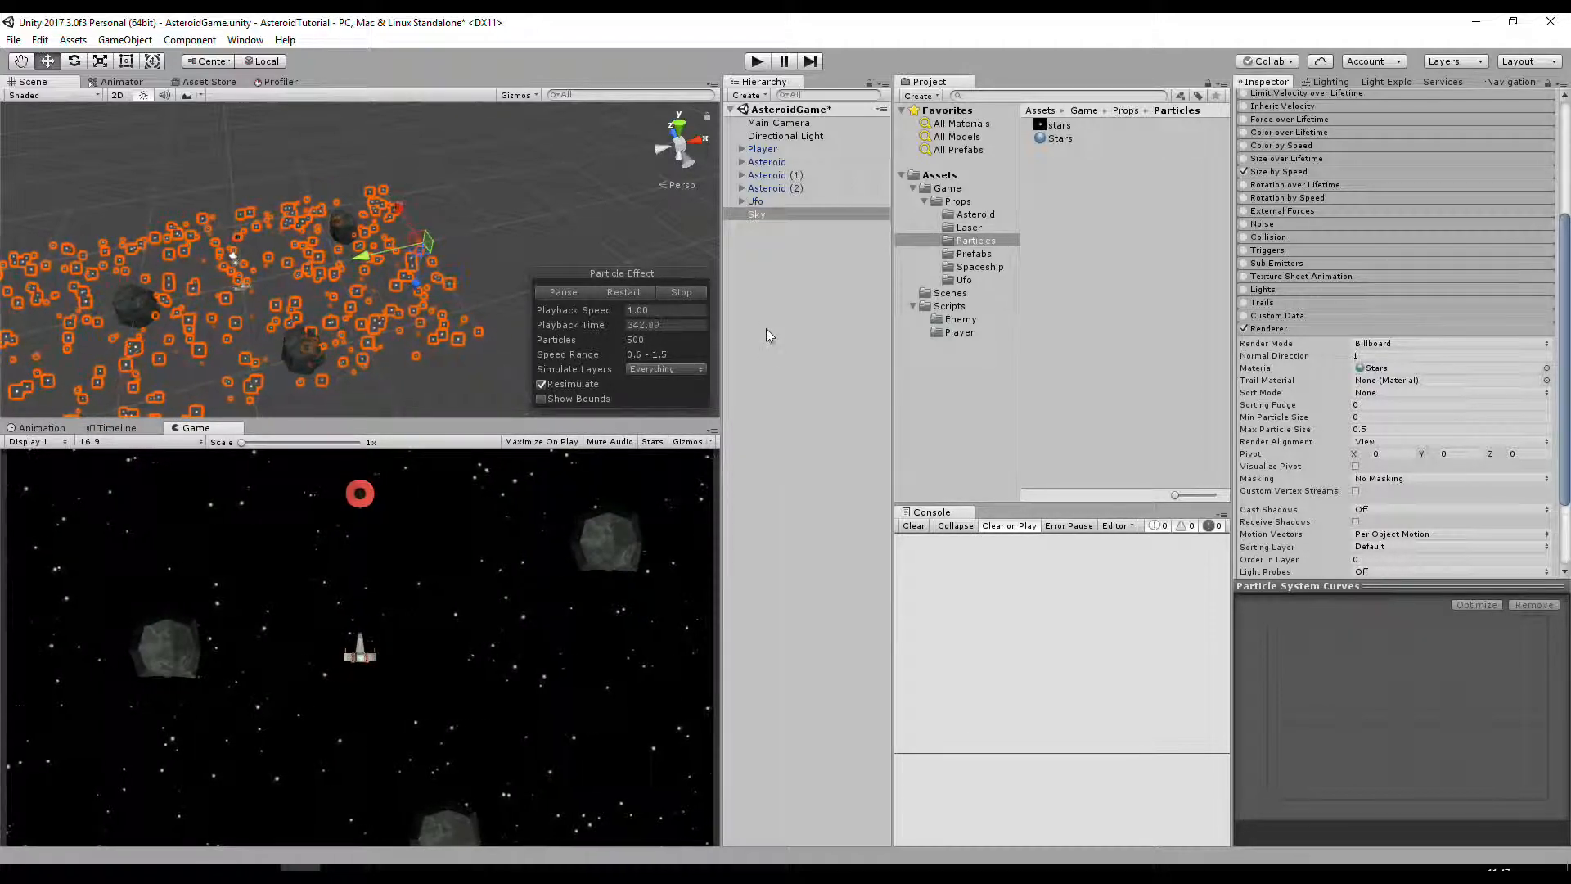
- Run the game and steer the spaceship left and forward to check the moving starfield
left_click(758, 61)
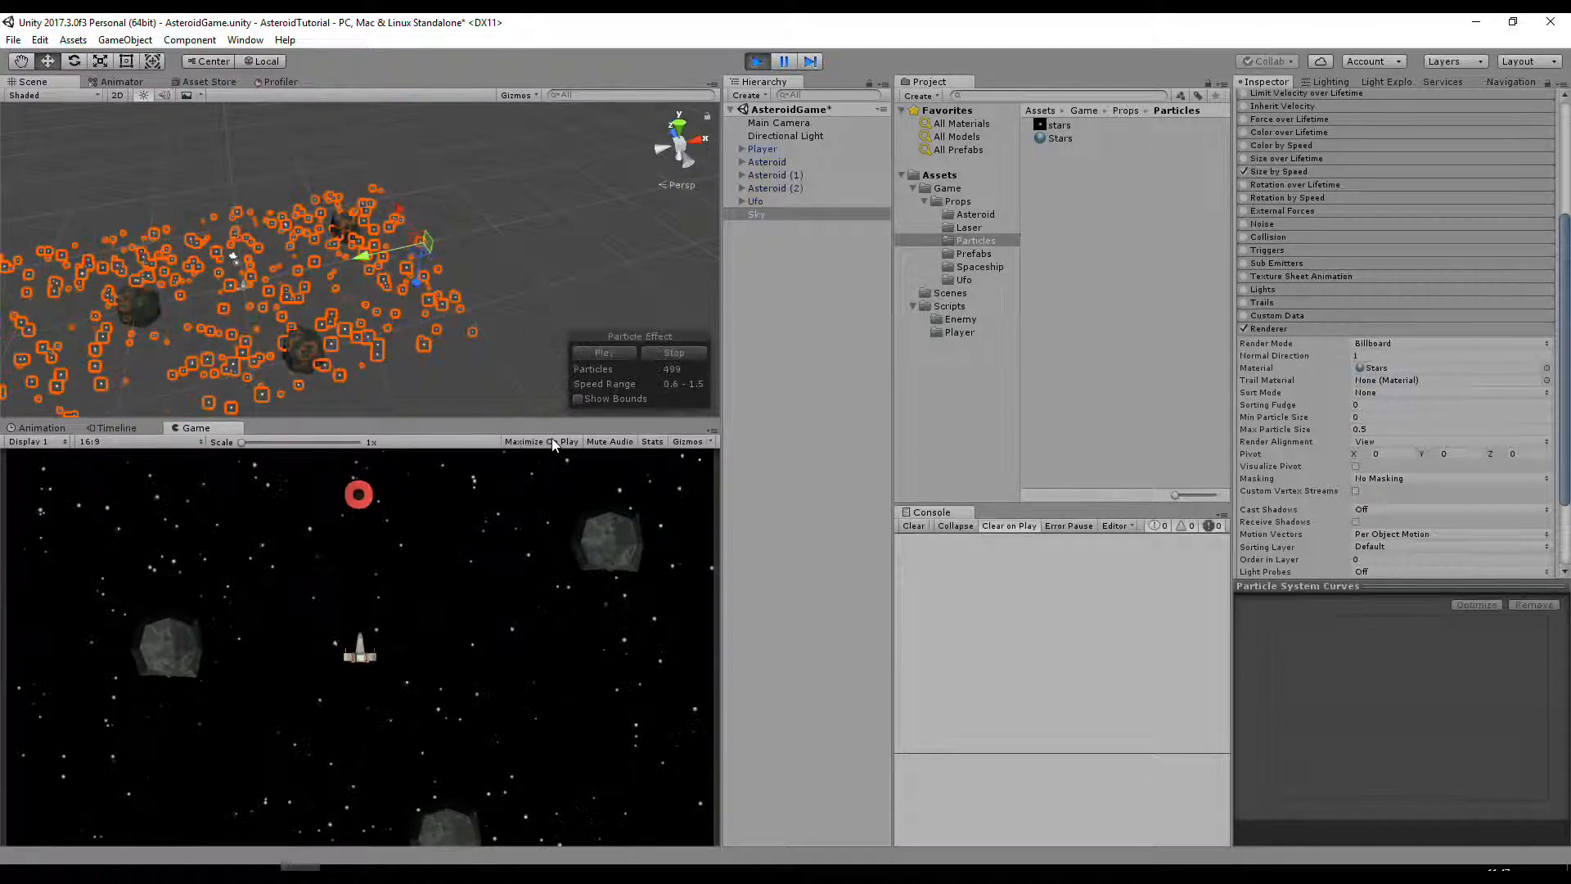
key("Left")
key("Up")
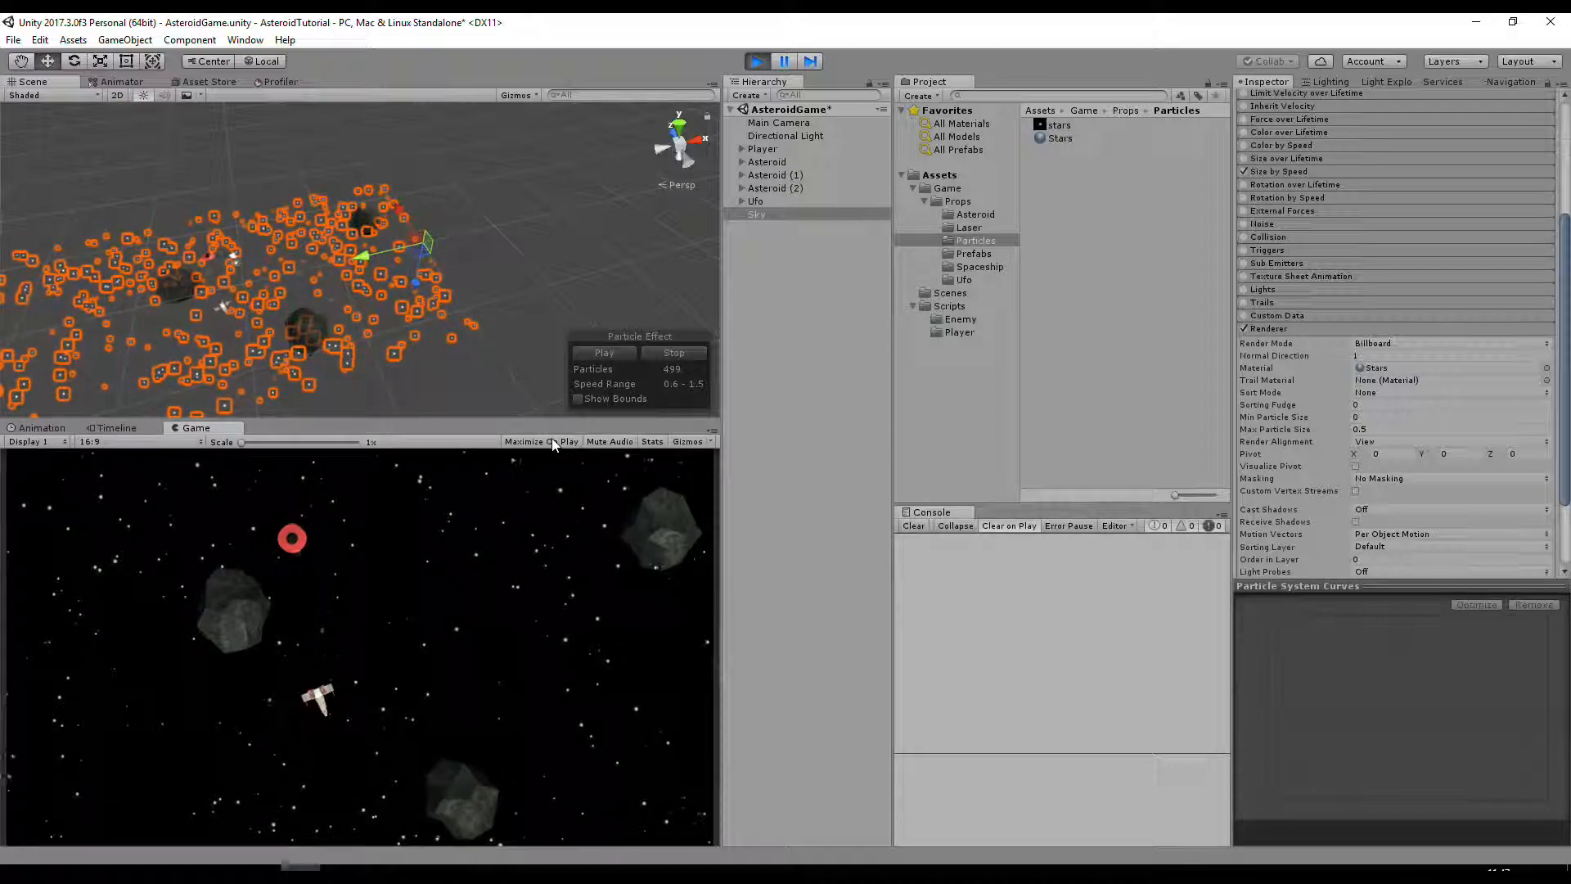